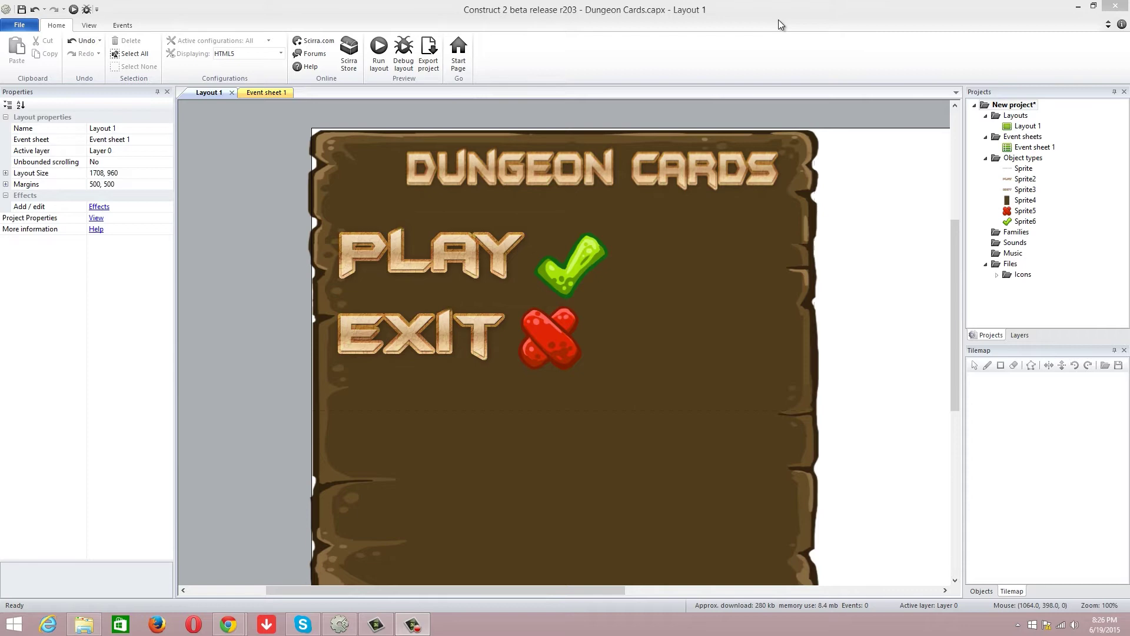
Insert a new Sprite object and place it on the layout
right_click(714, 277)
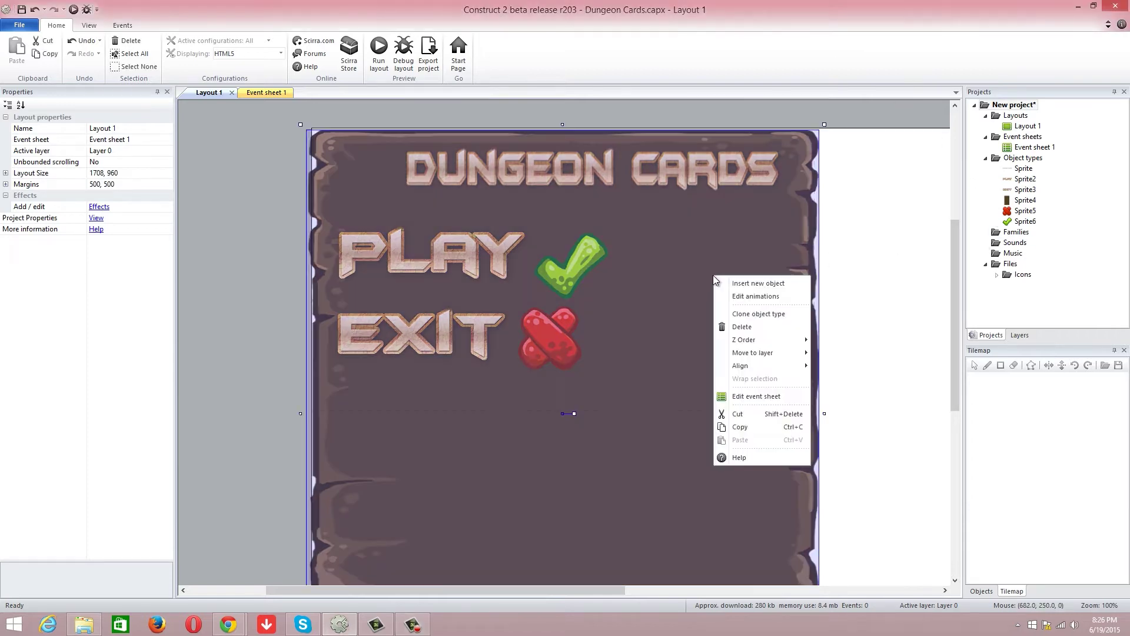
click(741, 284)
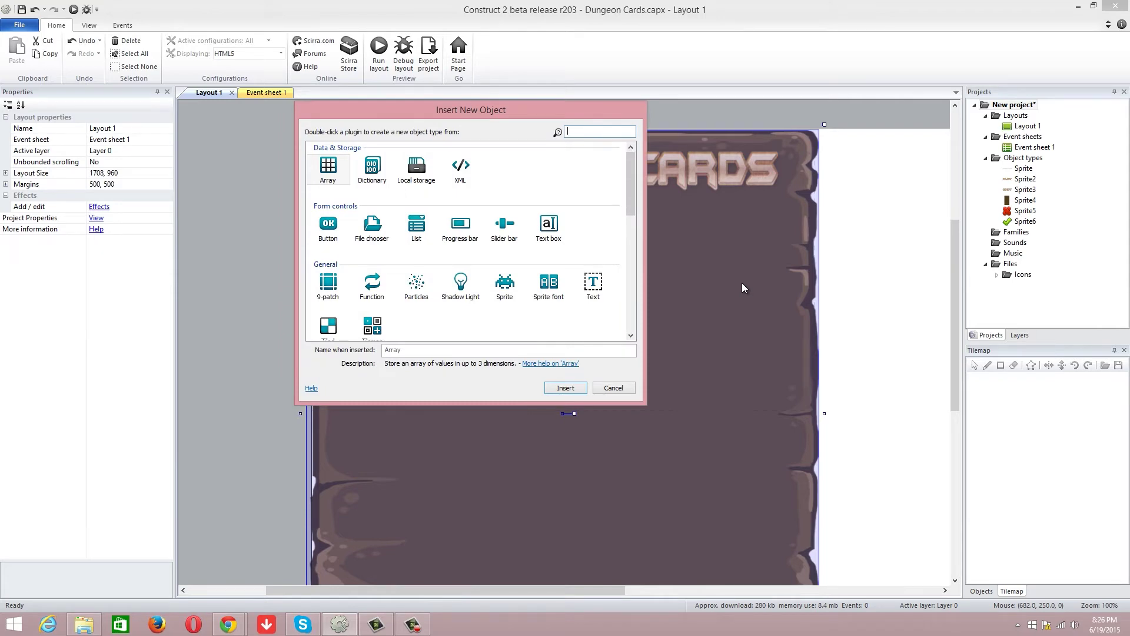
double_click(504, 283)
click(550, 271)
Browse the sprite's image loader to TCG_2D_Pack\Cards and bring up CardBack_Mythical's options
click(34, 131)
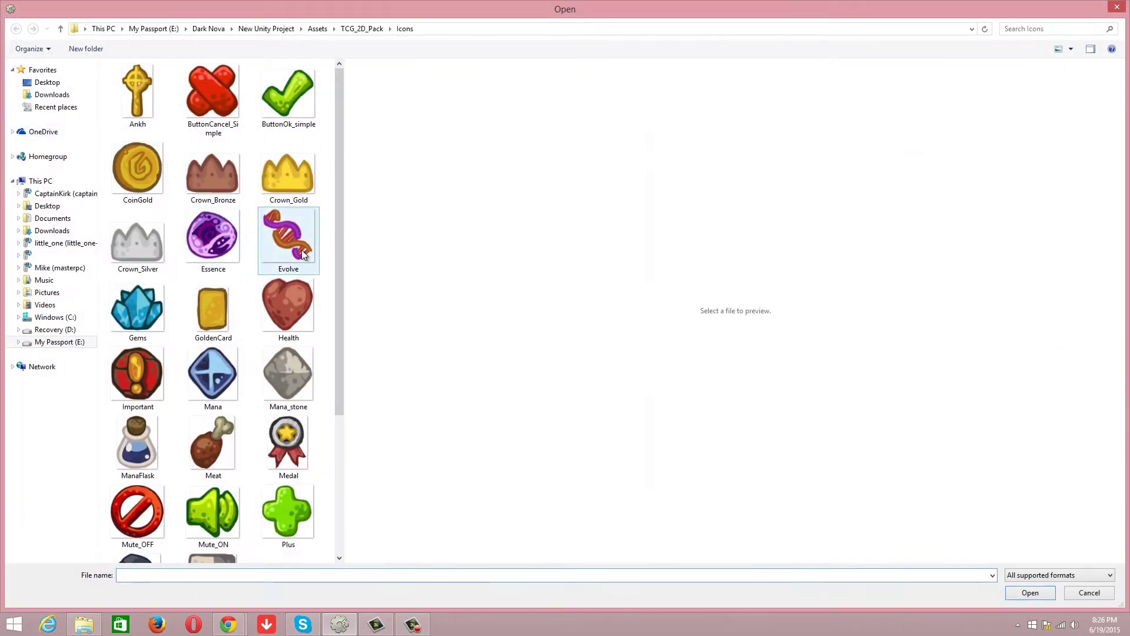
click(312, 29)
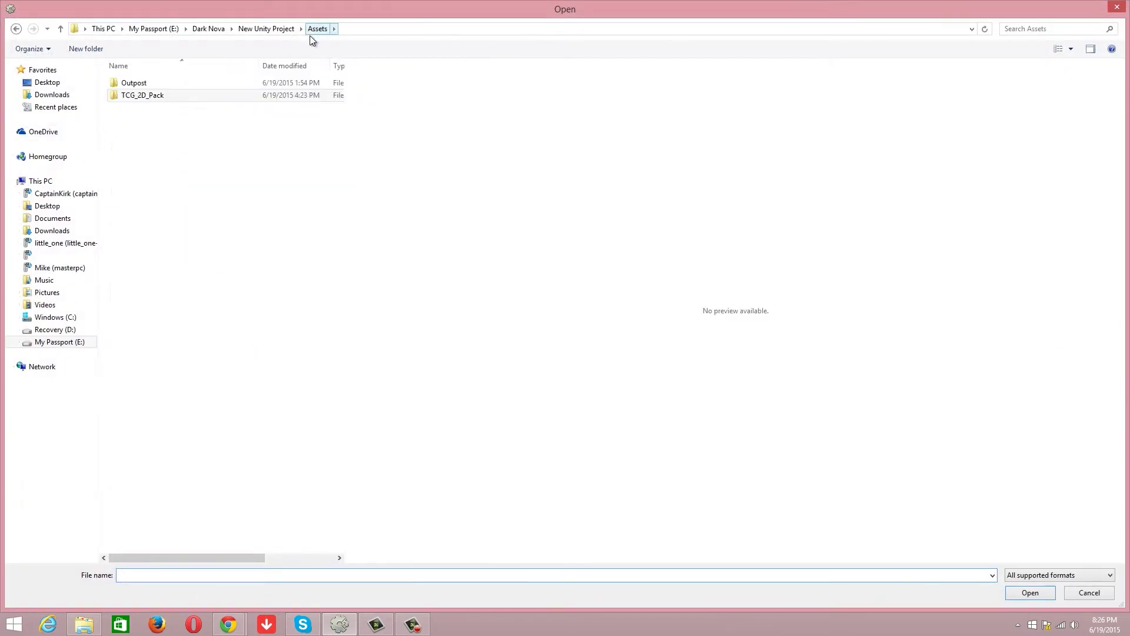
click(139, 96)
double_click(137, 94)
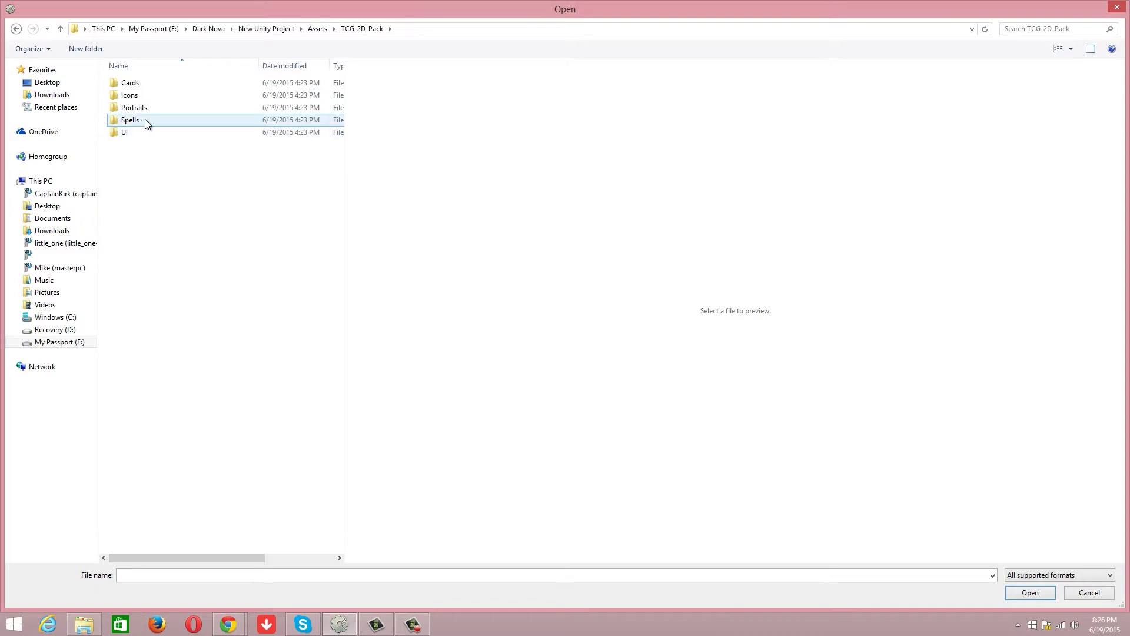
double_click(157, 83)
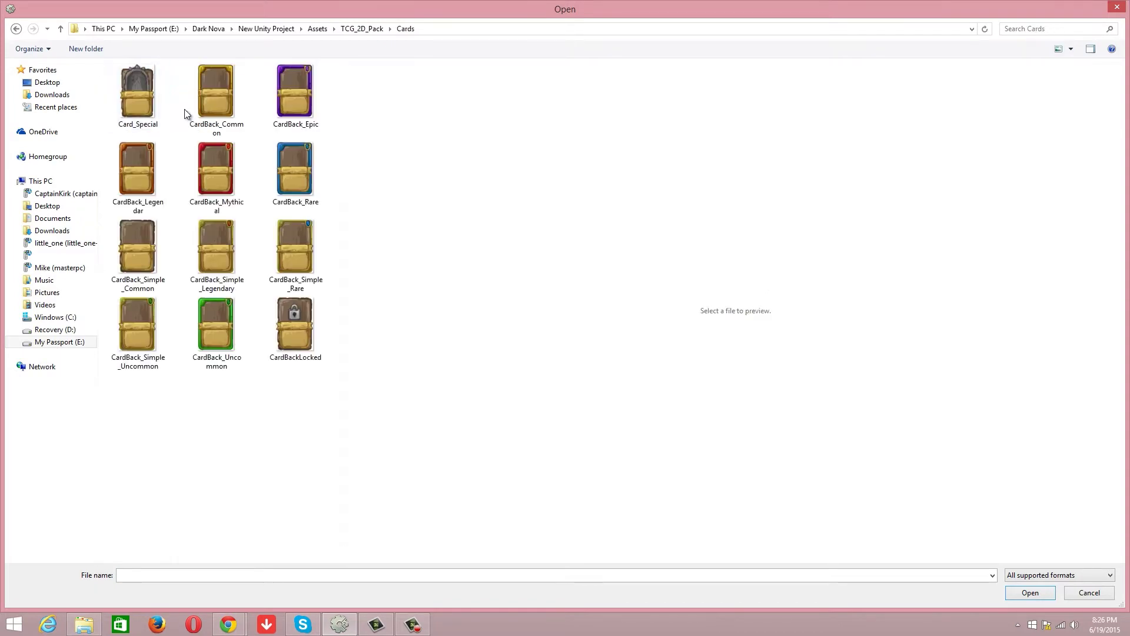
right_click(211, 172)
Preview the red-bordered CardBack_Mythical card back in Windows Photo Viewer, then close the viewer
click(250, 197)
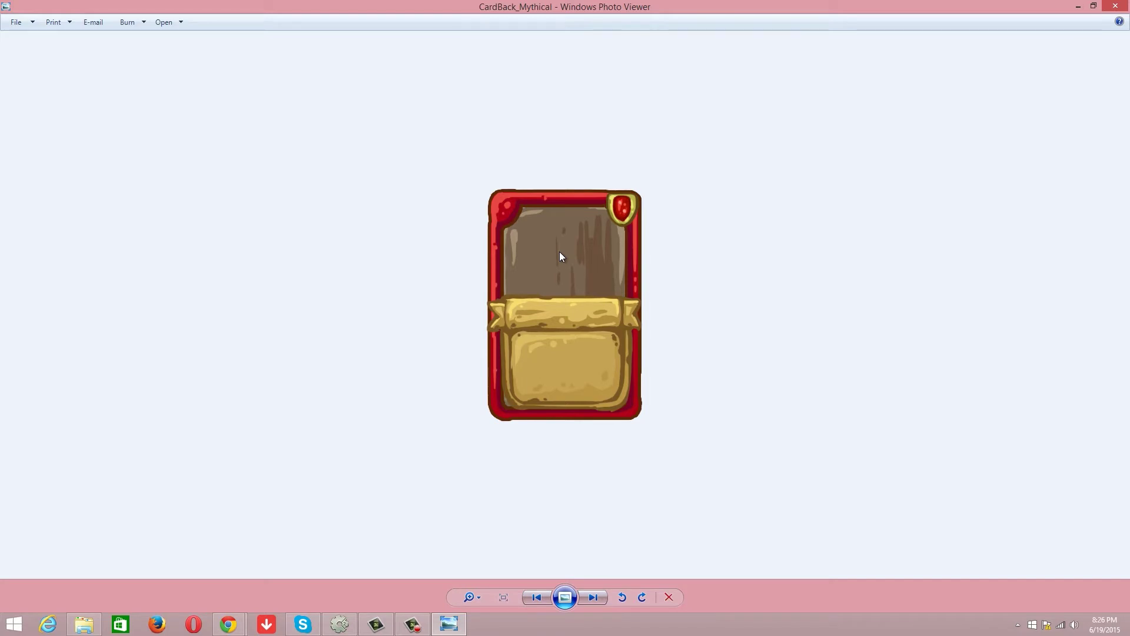
click(1116, 6)
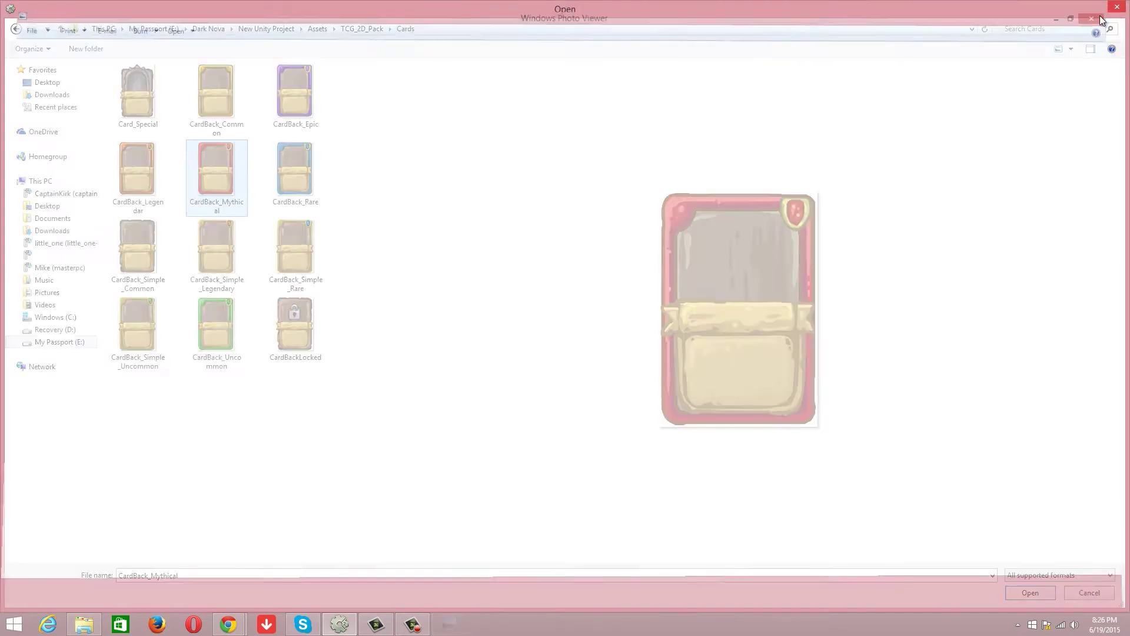
Browse the portrait thumbnails in the TCG_2D_Pack Portraits folder
click(318, 29)
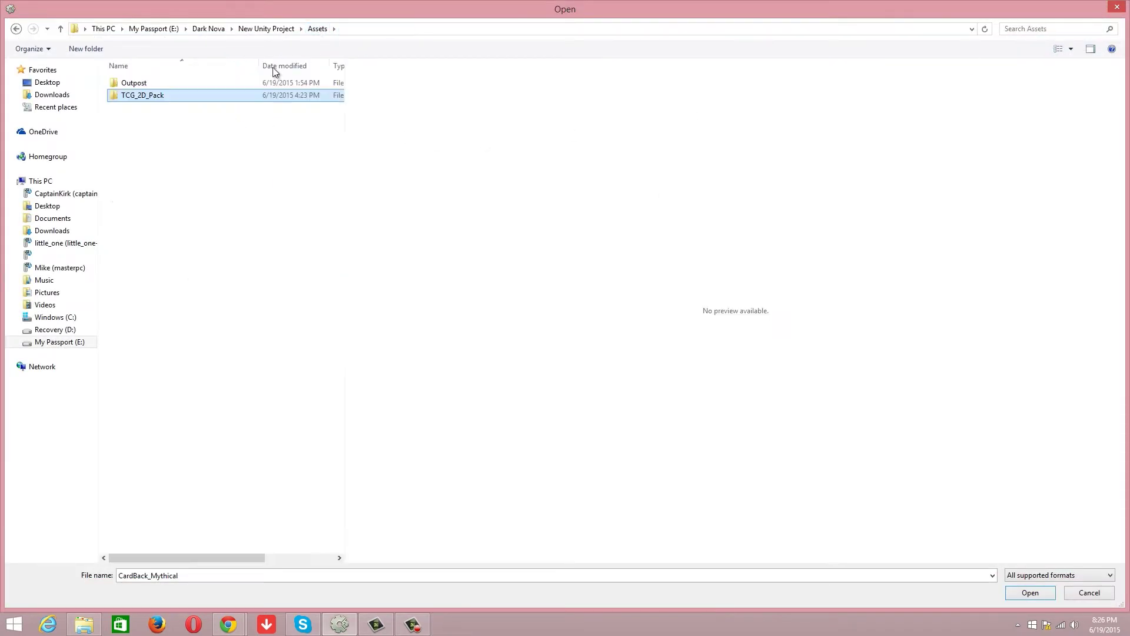
double_click(178, 98)
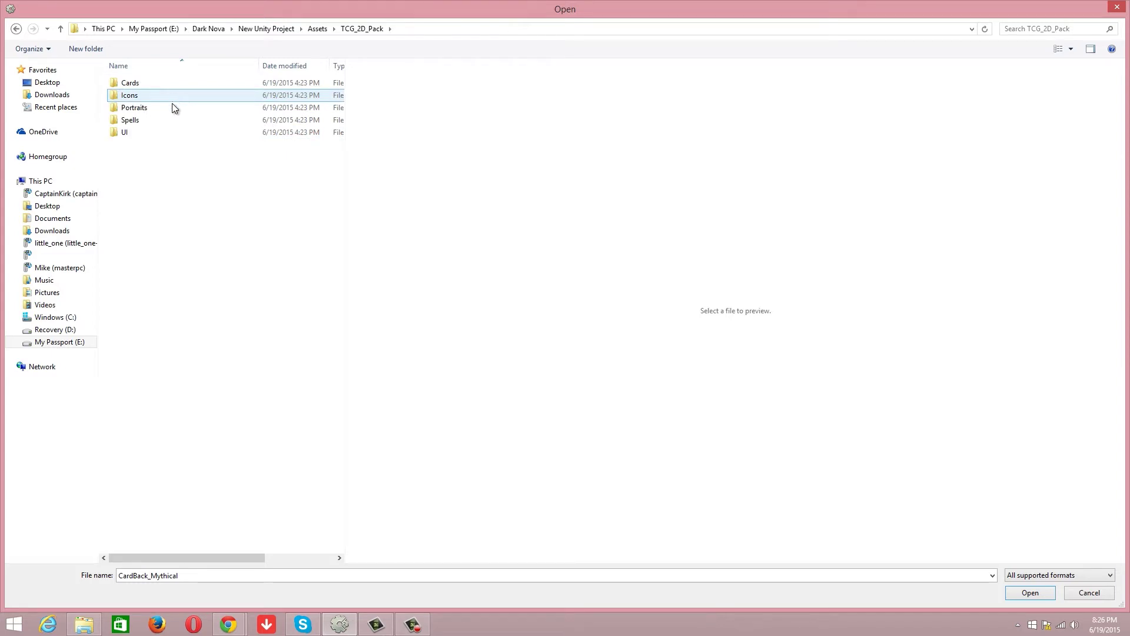
double_click(169, 106)
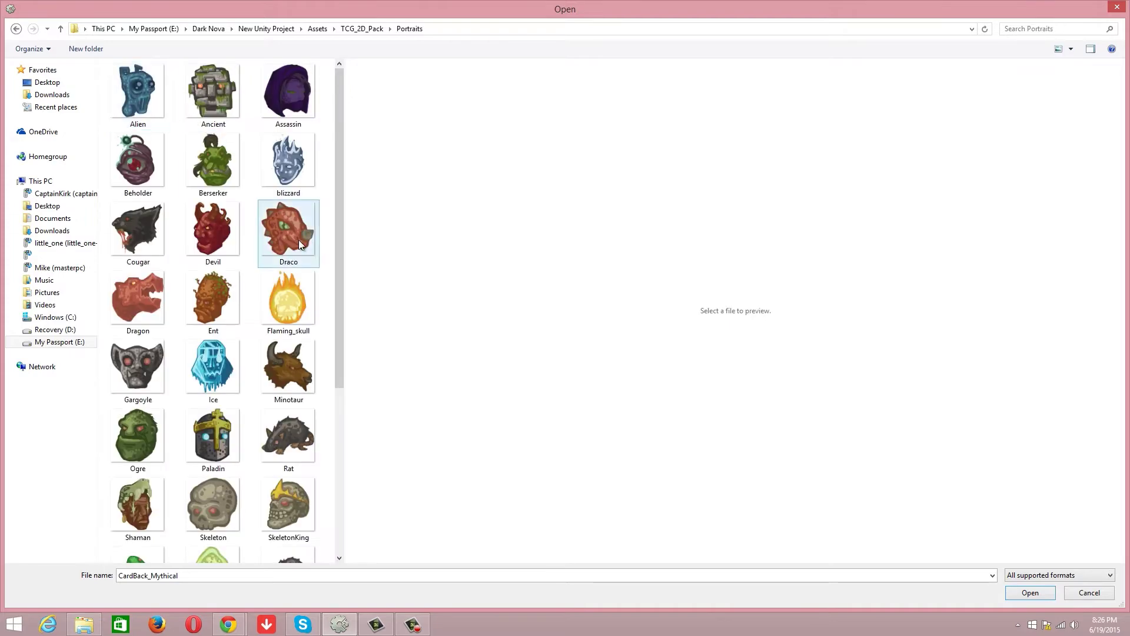
drag(334, 242, 325, 406)
scroll(327, 410, up, 5)
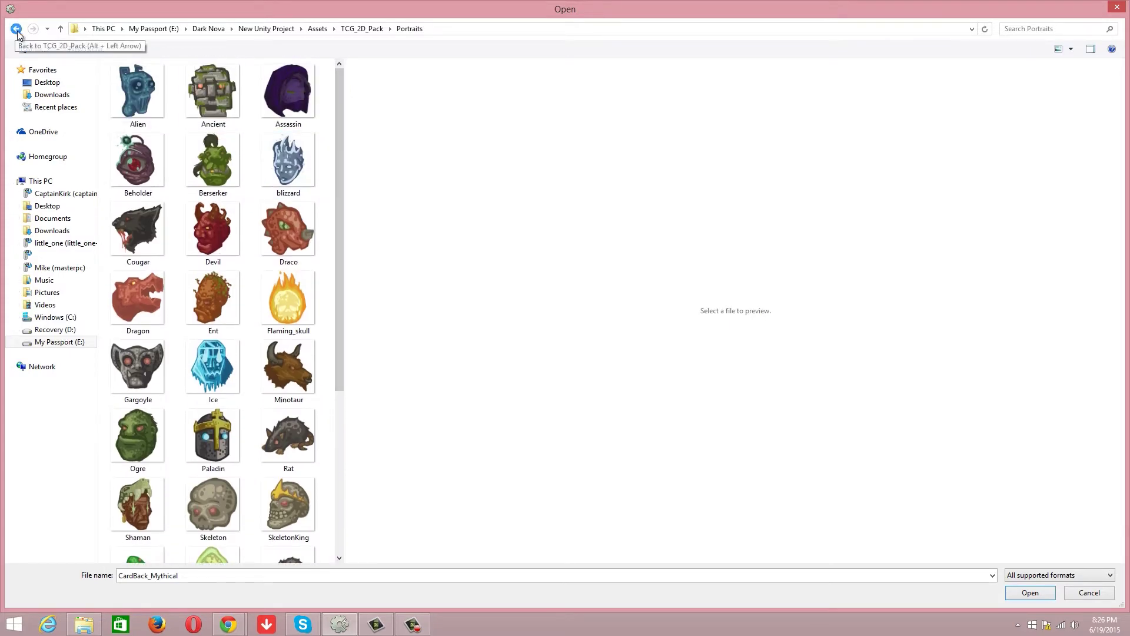
scroll(343, 291, down, 5)
scroll(290, 344, up, 3)
scroll(290, 345, down, 3)
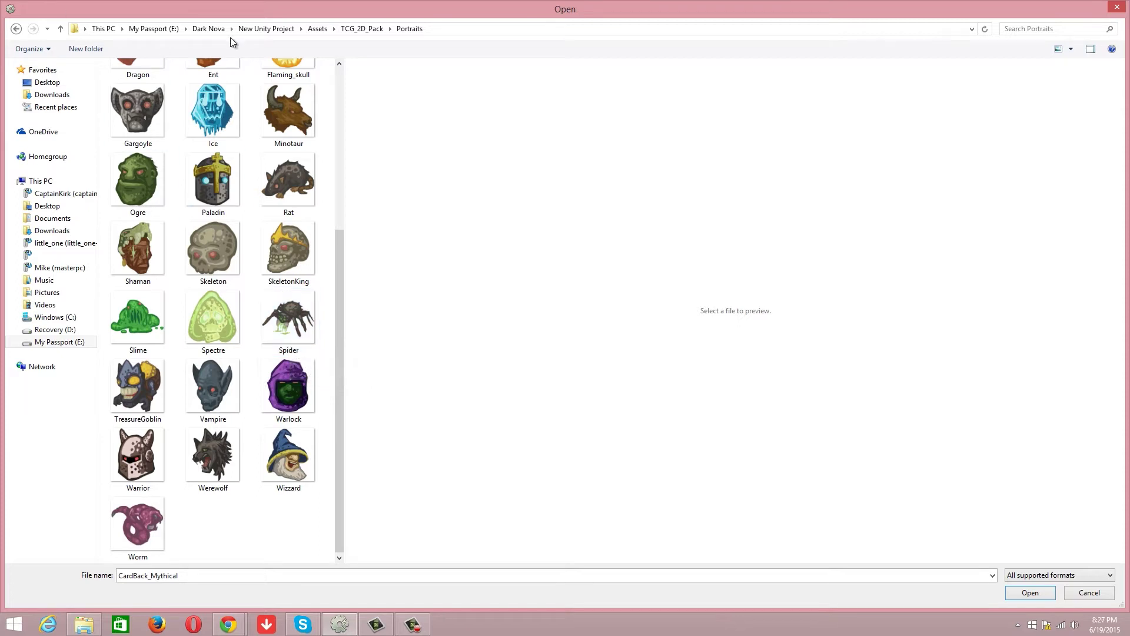
Go back to Assets and open the TCG_2D_Pack Spells folder
click(318, 28)
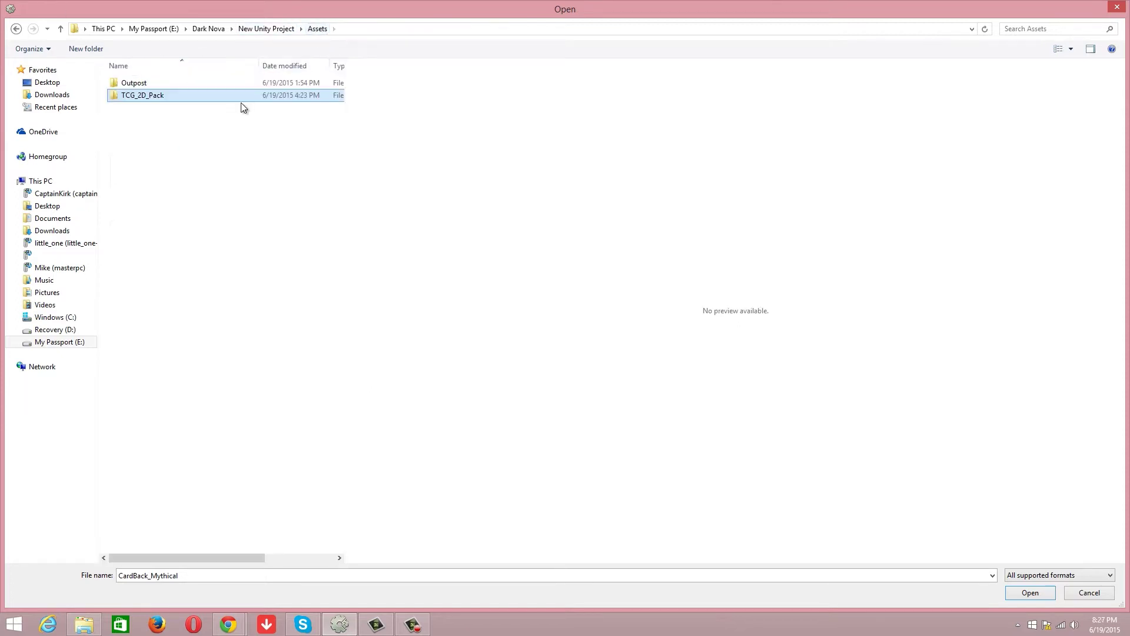
double_click(166, 92)
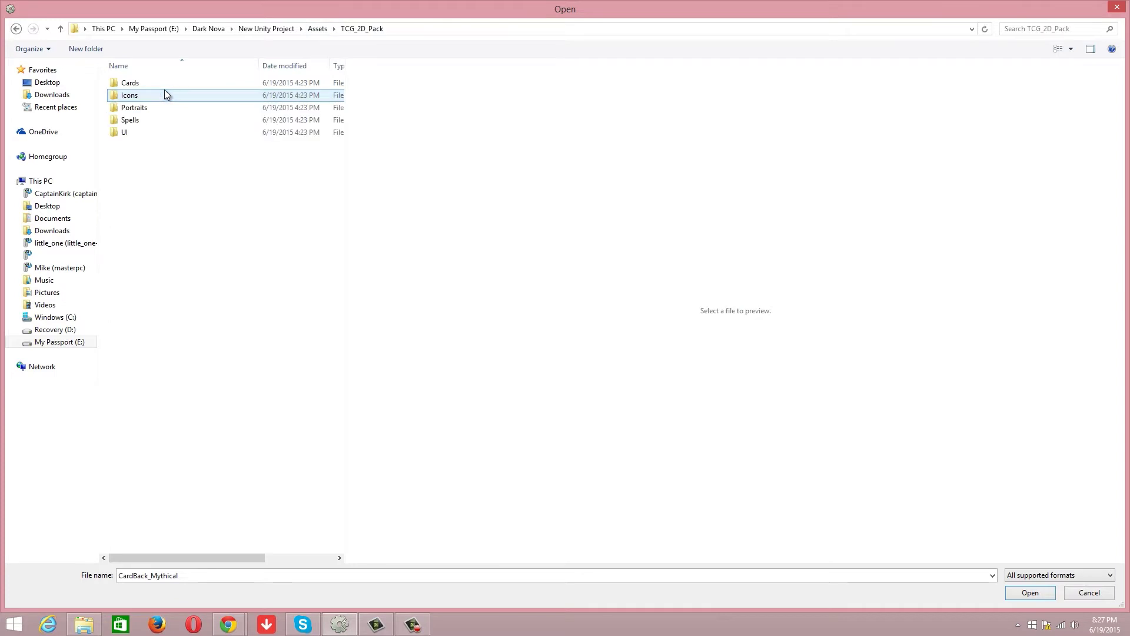
double_click(153, 120)
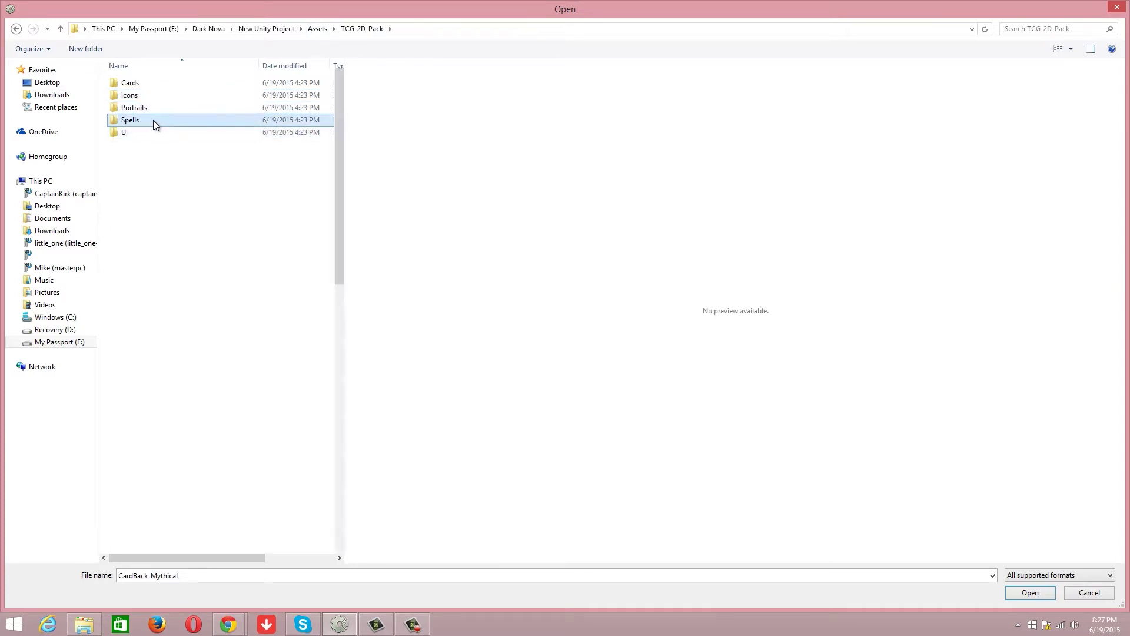
mouse_move(339, 182)
mouse_down()
mouse_move(337, 483)
mouse_move(348, 163)
mouse_up()
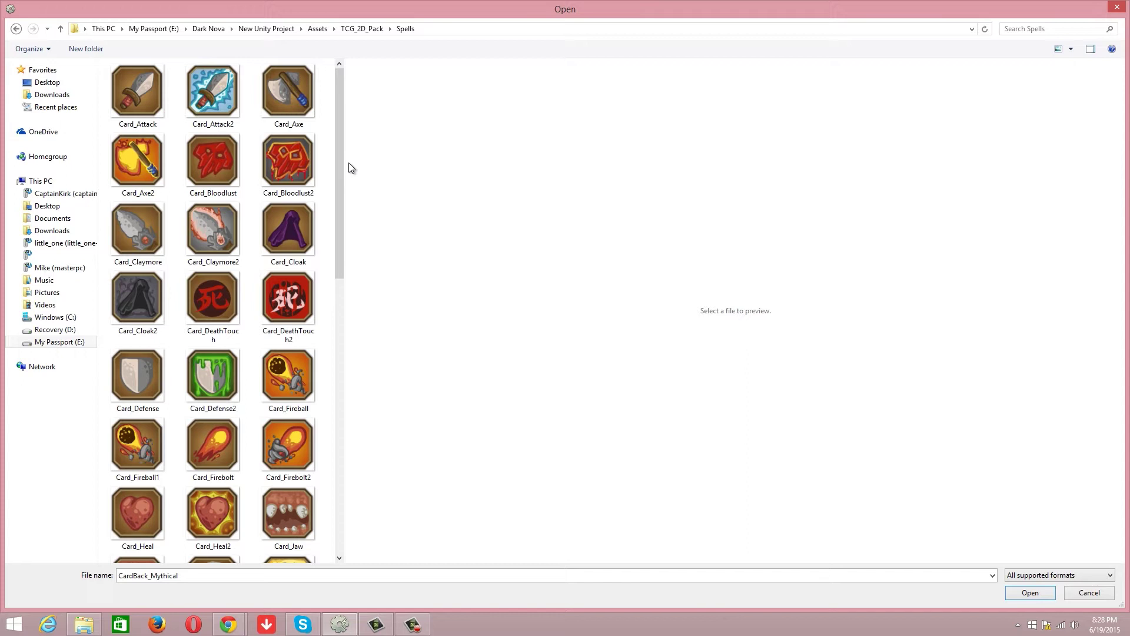
Preview the DeathTouch2, Defense, Fireball1, Potion, PoisonBlade2 and PoisonBlade spell icons
click(292, 299)
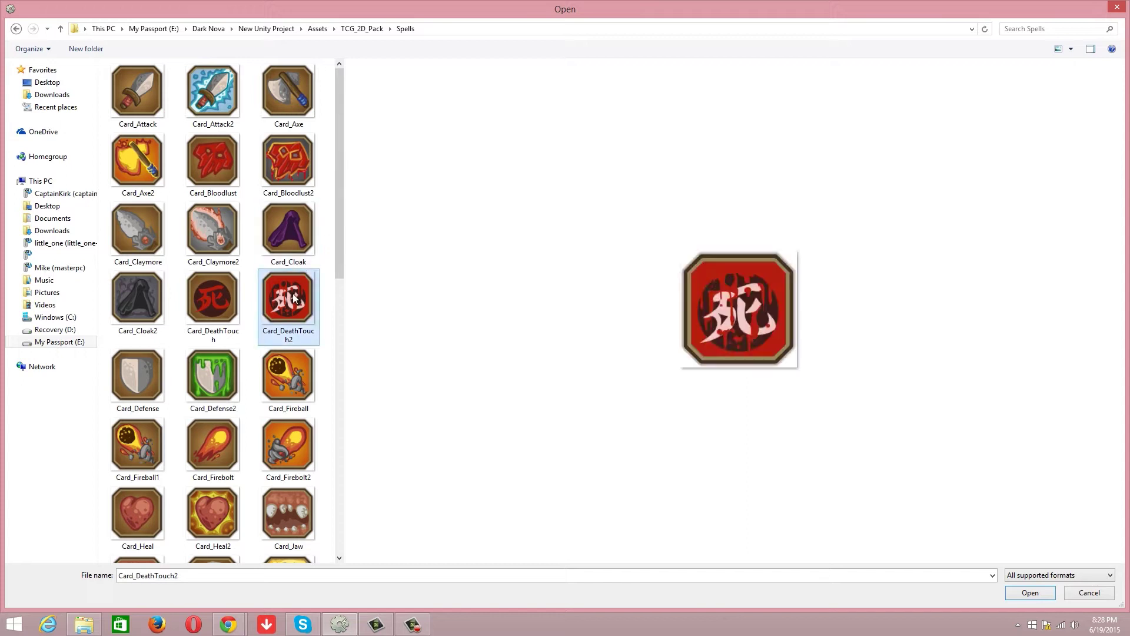
scroll(293, 298, down, 3)
click(141, 174)
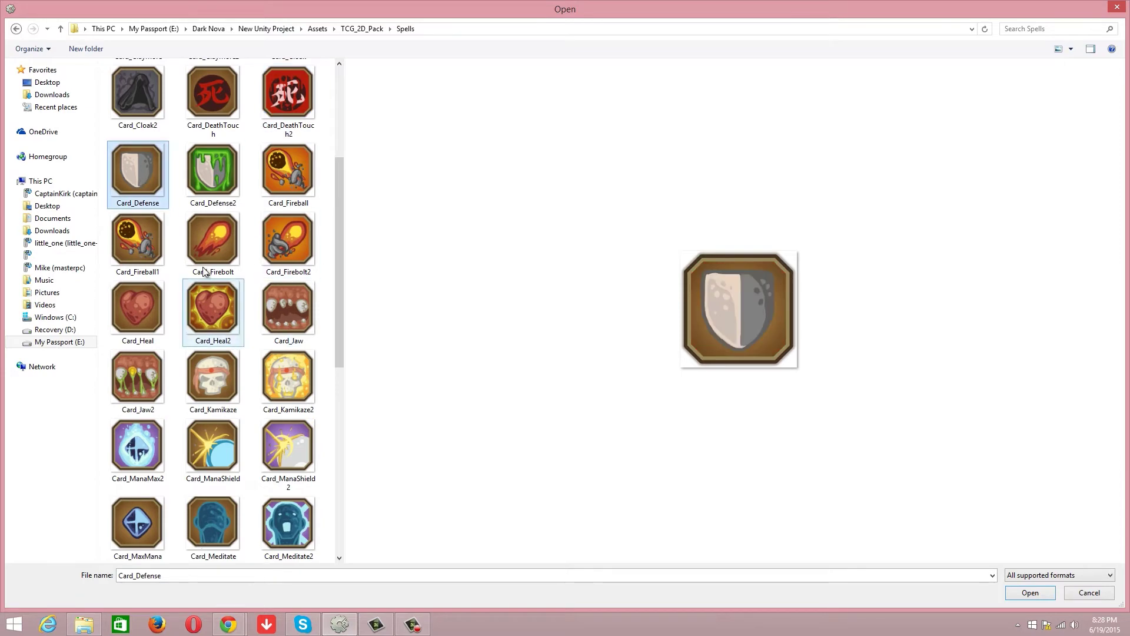
click(146, 242)
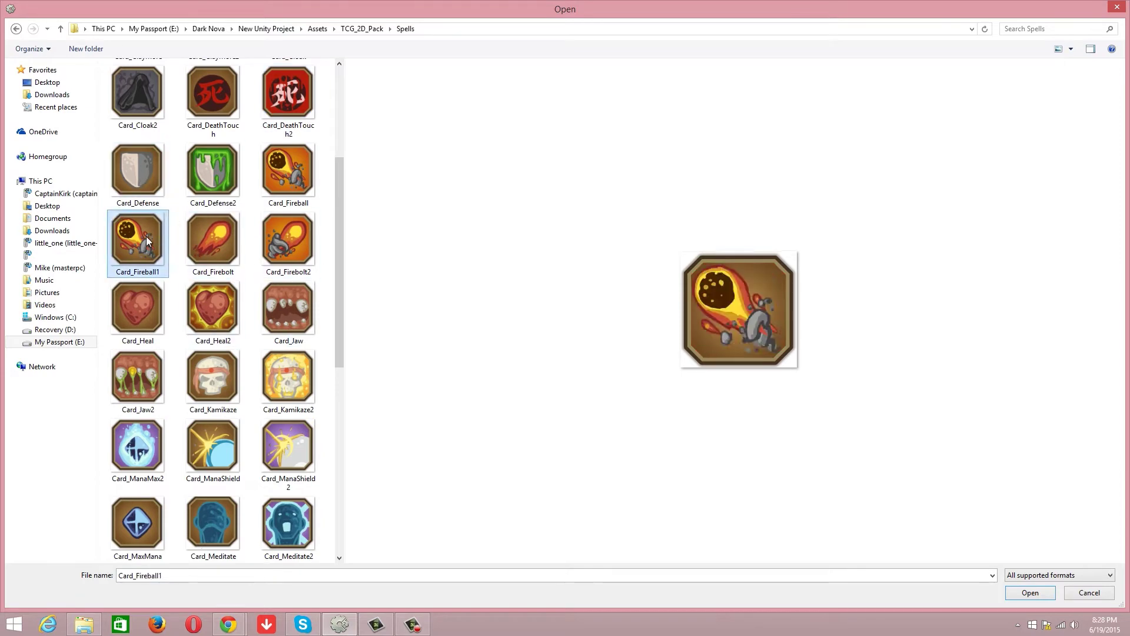
drag(156, 263, 220, 331)
scroll(177, 294, down, 3)
click(213, 436)
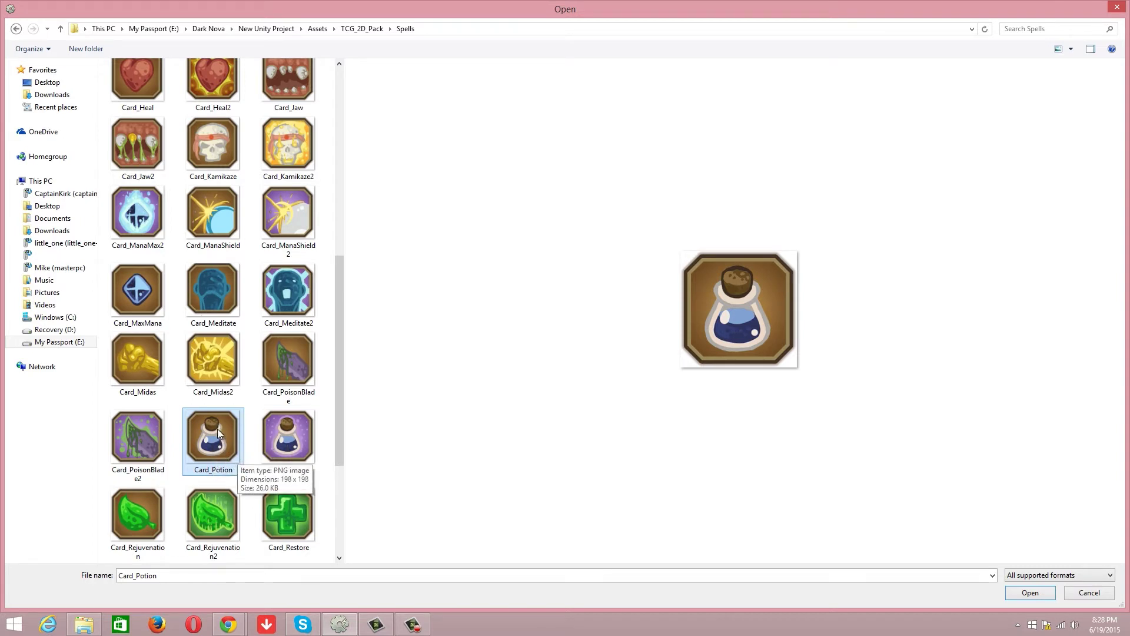
click(152, 452)
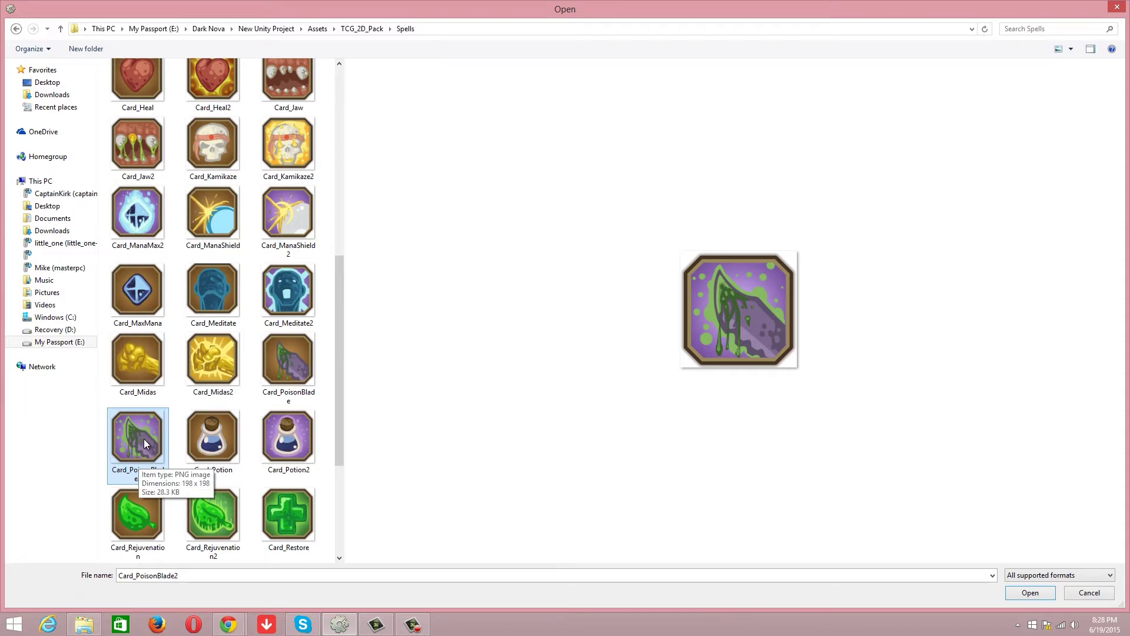
click(292, 370)
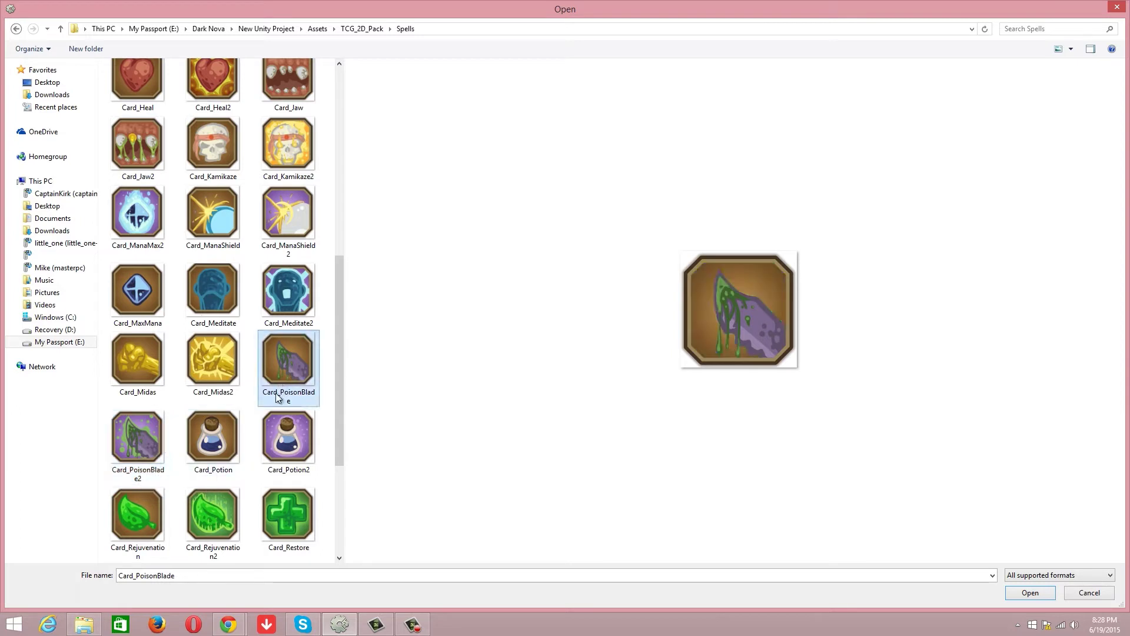
Preview the Meditate, Kamikaze, Heal and Firebolt icons, ending on Card_PoisonBlade
click(207, 291)
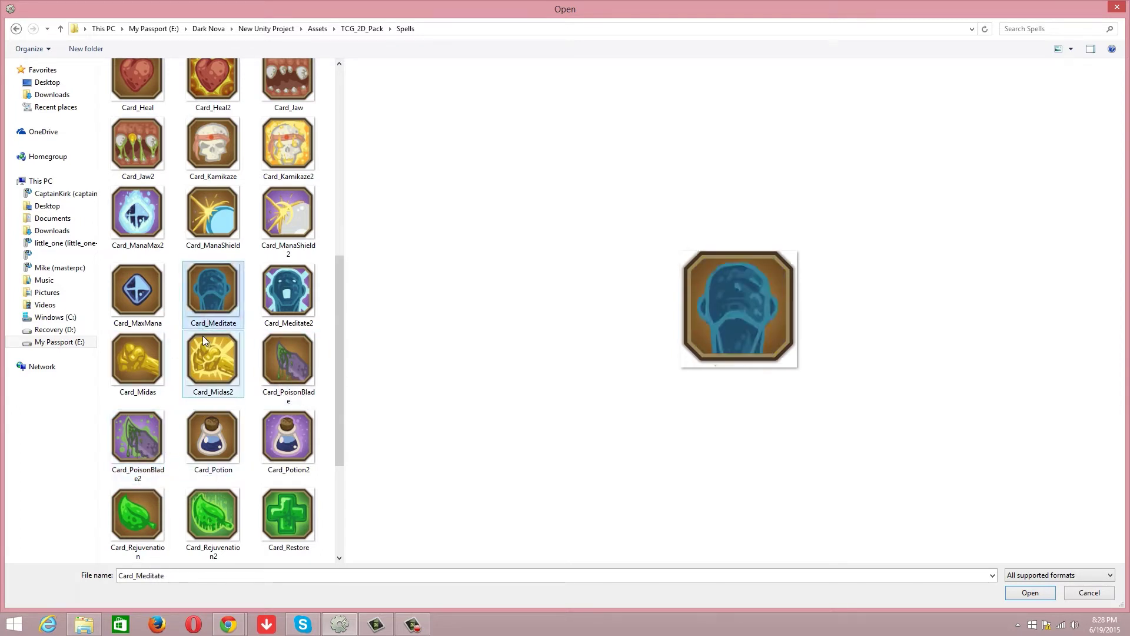
click(276, 306)
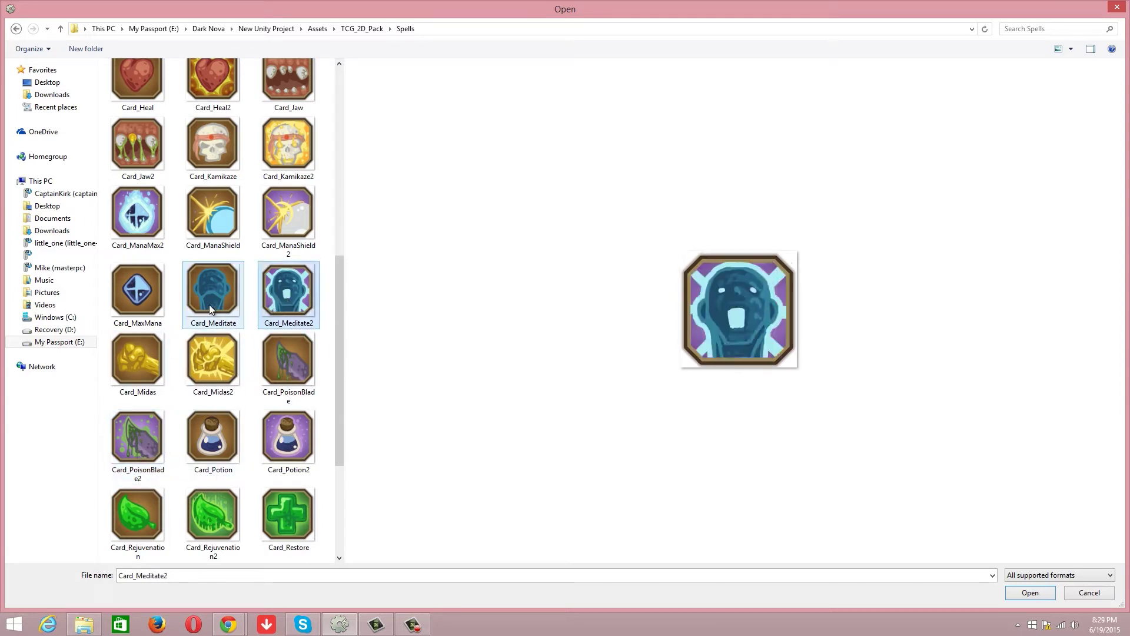
click(215, 171)
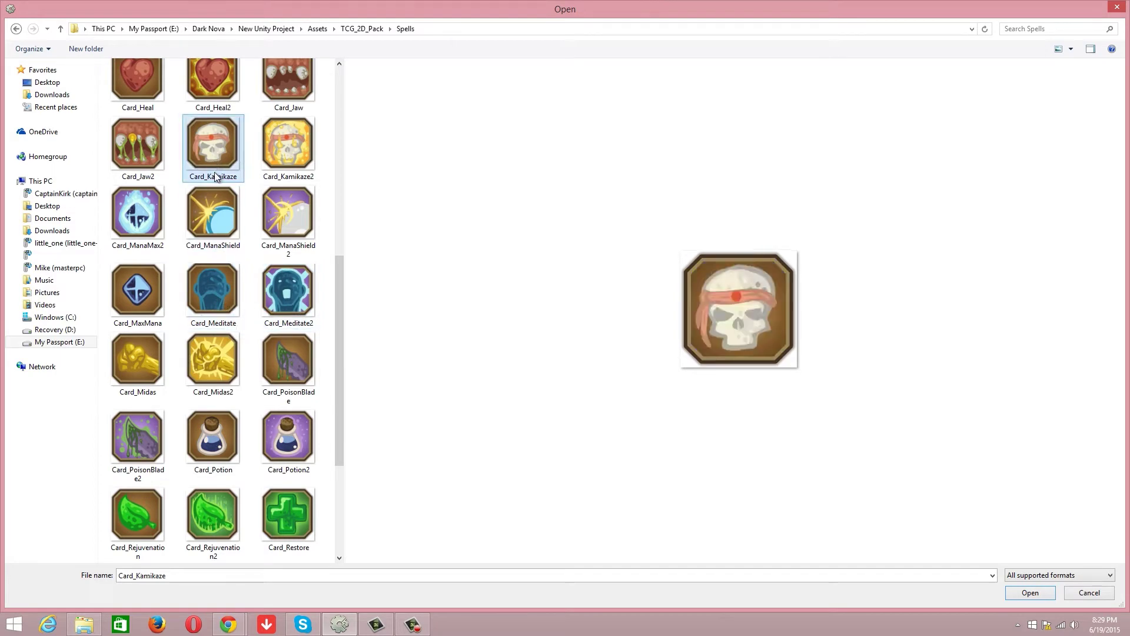
click(262, 169)
scroll(275, 168, up, 2)
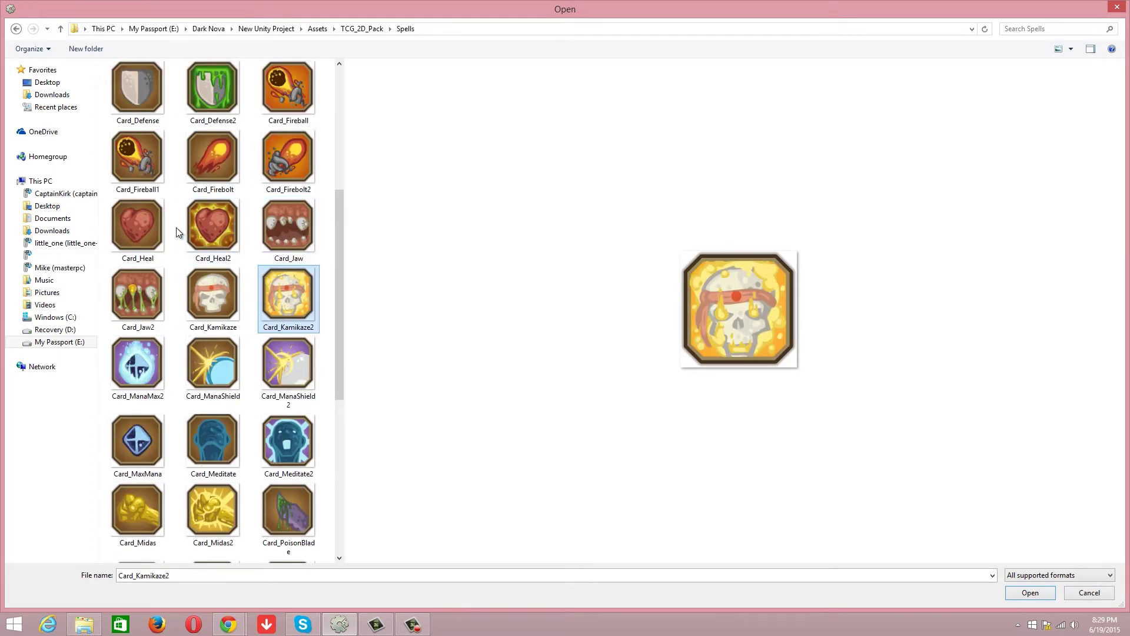
click(152, 223)
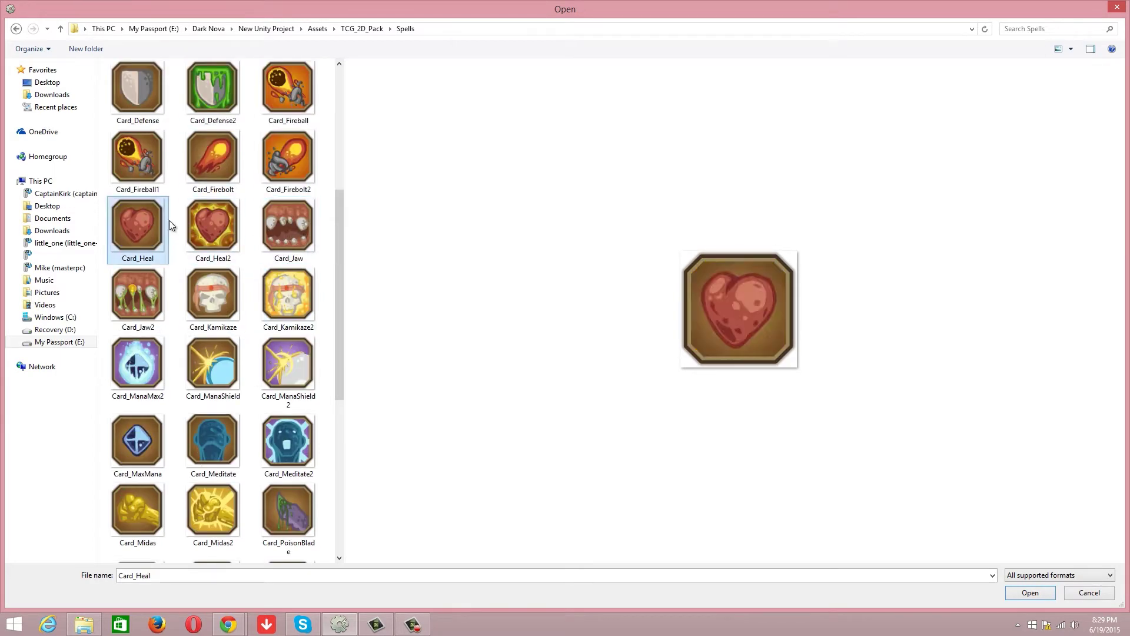
click(203, 228)
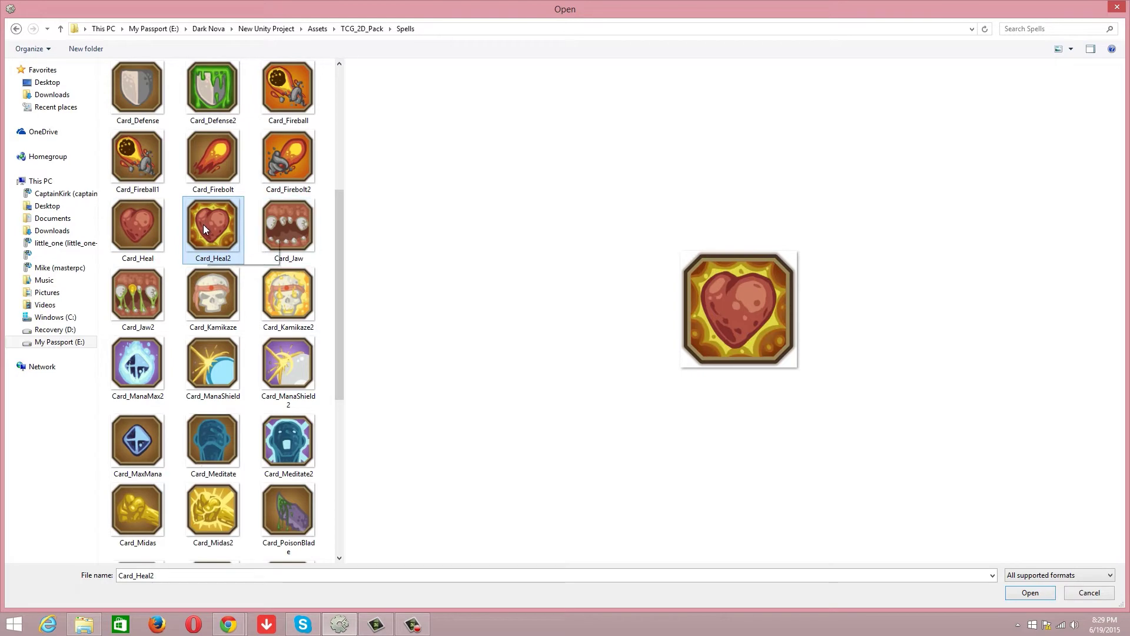
key(Up)
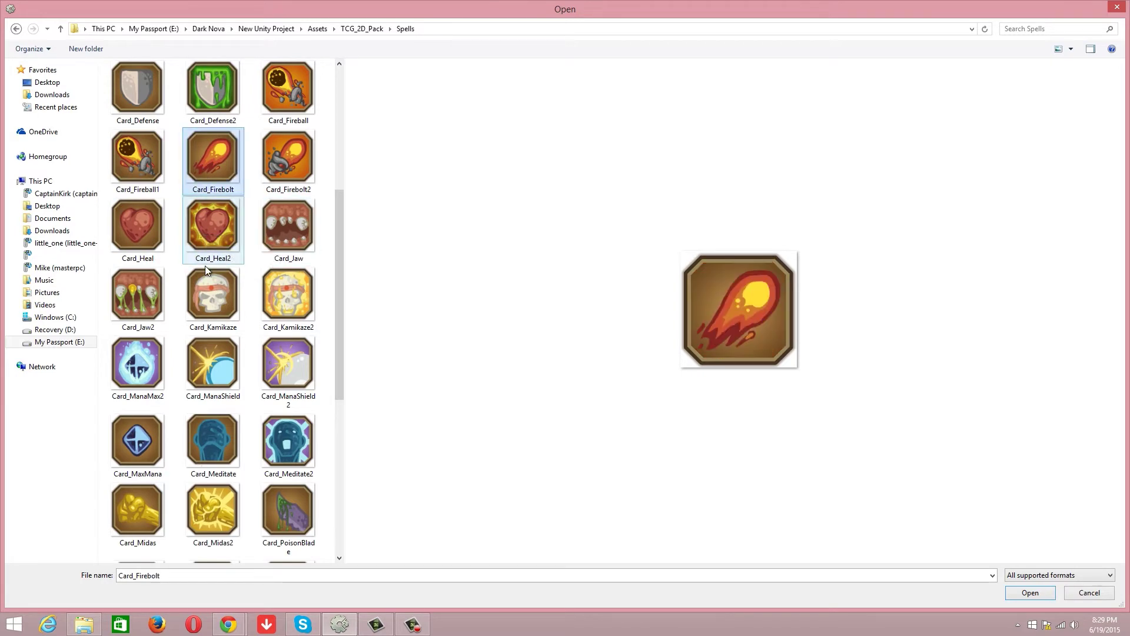
scroll(206, 296, down, 3)
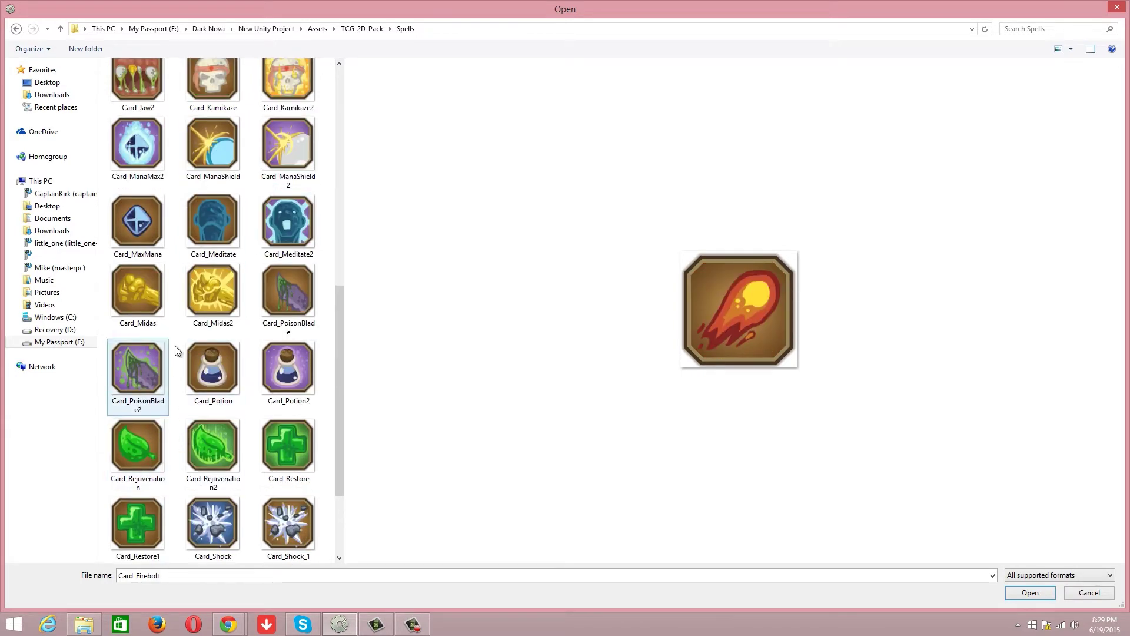
click(283, 311)
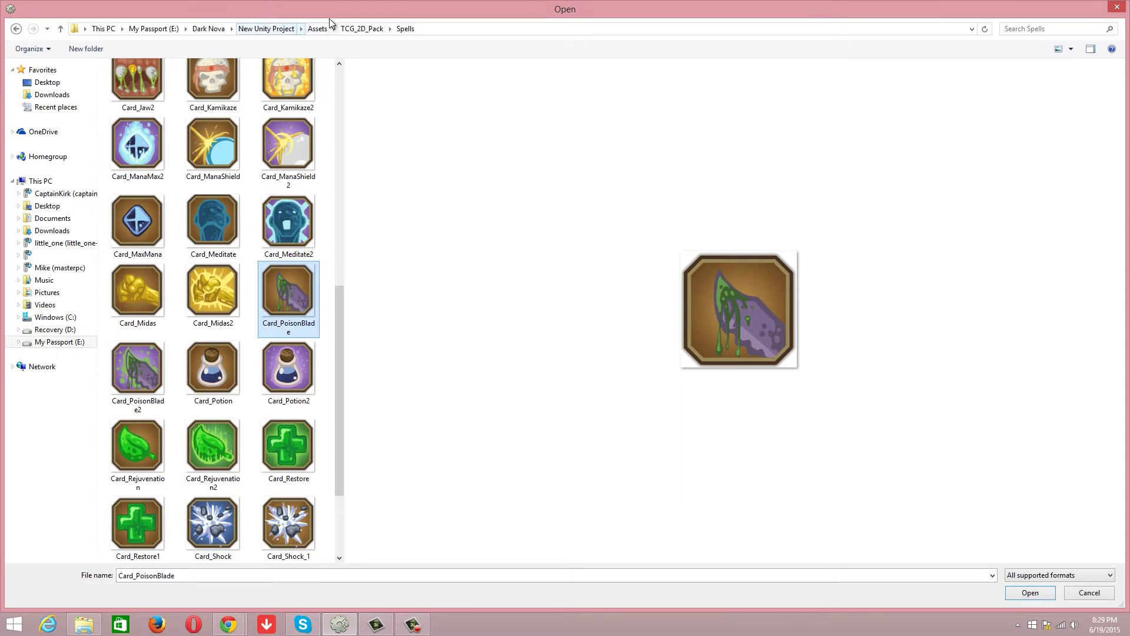
Open the UI folder and preview Button_upgdrade, Papper, Taunt2 and Taunt
click(347, 30)
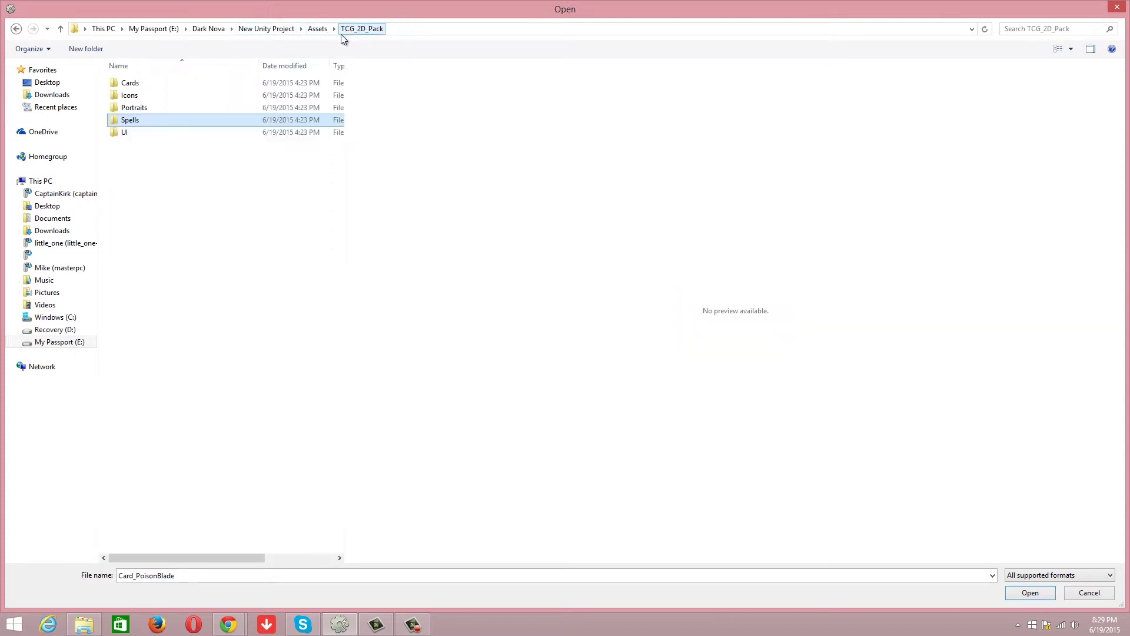
double_click(172, 132)
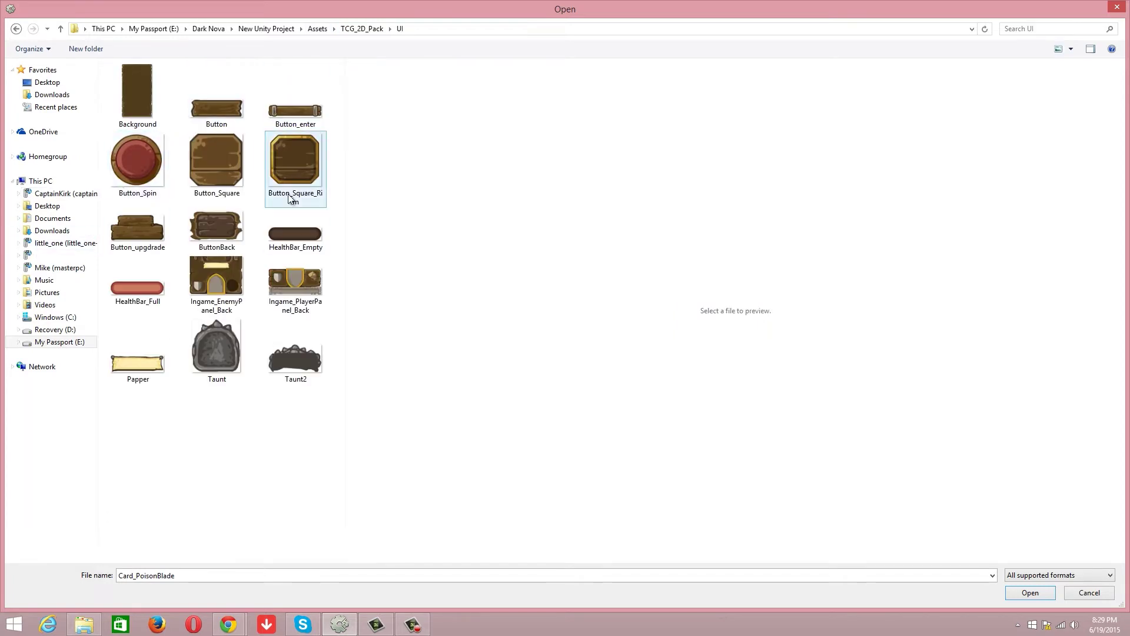
click(139, 227)
click(138, 346)
click(297, 353)
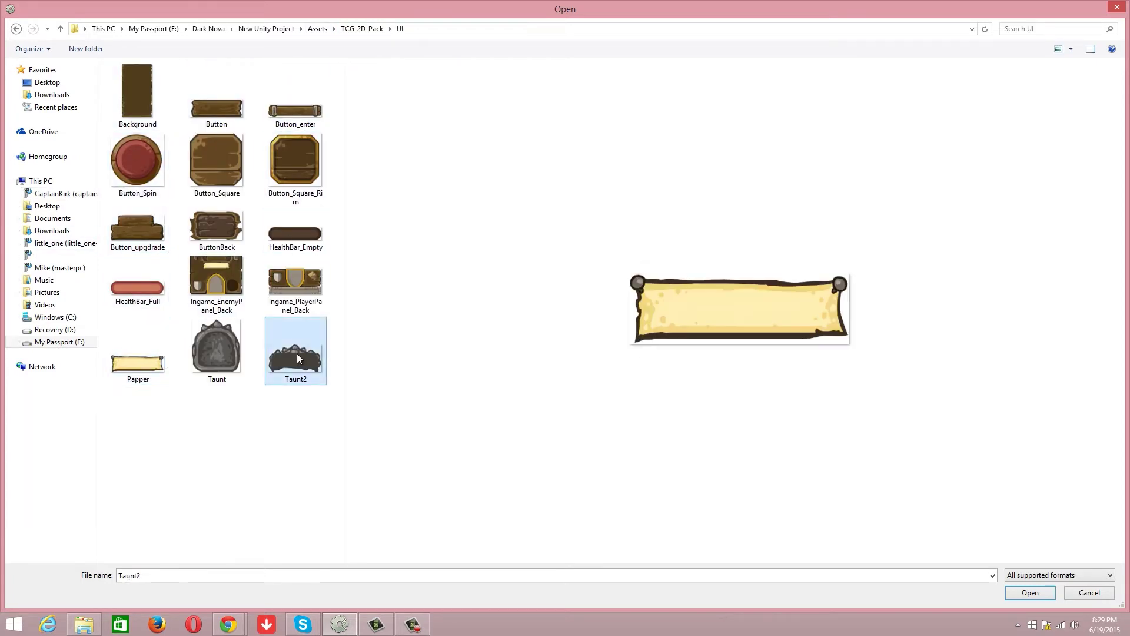
click(222, 345)
Preview Ingame_EnemyPanel_Back, Button_Square_Rim, Button_enter and Button, then return to Assets
click(218, 290)
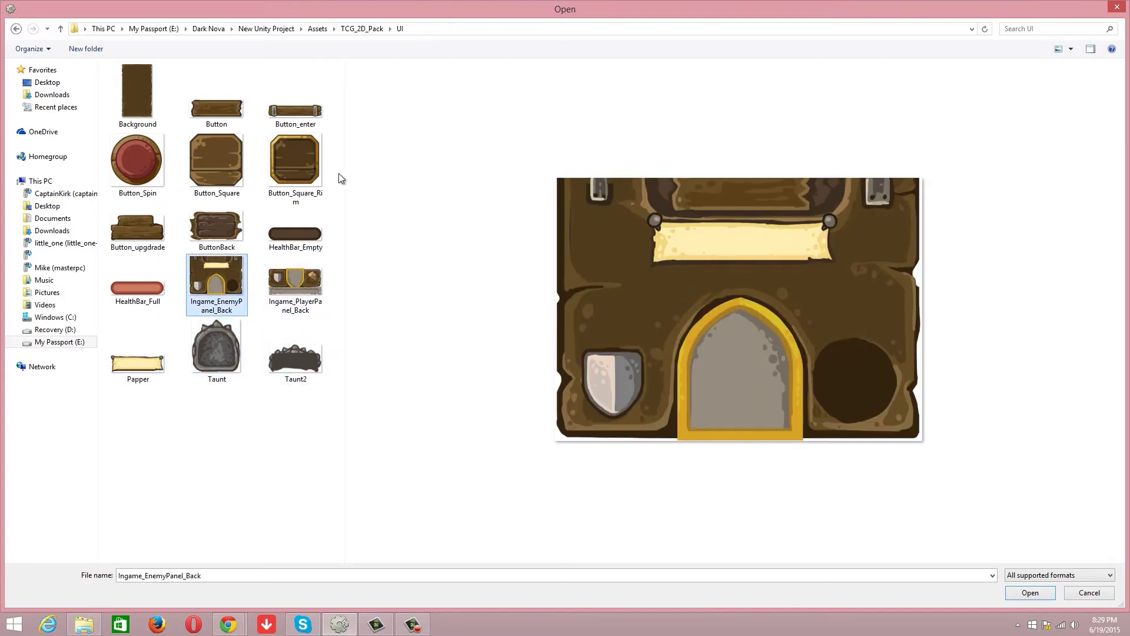
click(294, 160)
click(294, 106)
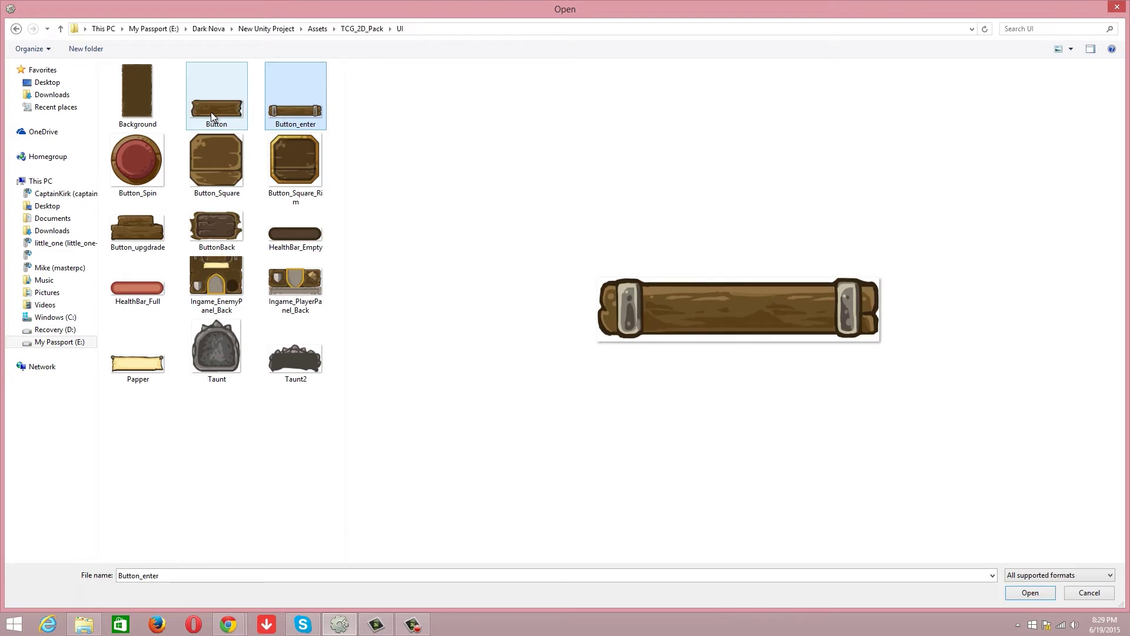
click(211, 111)
click(316, 121)
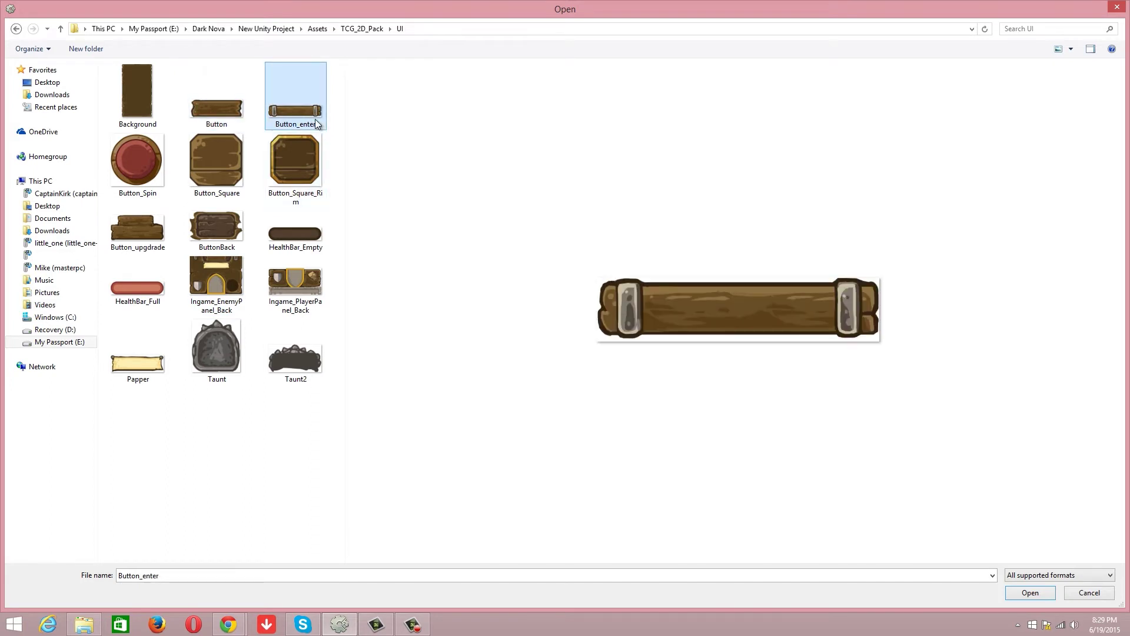
click(235, 114)
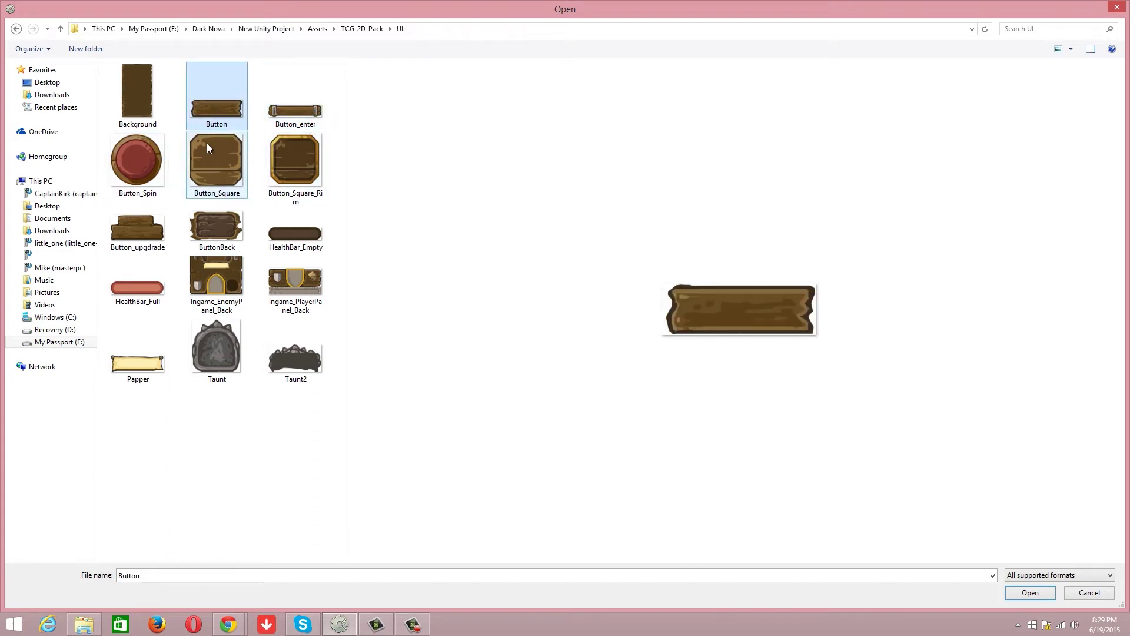
click(315, 29)
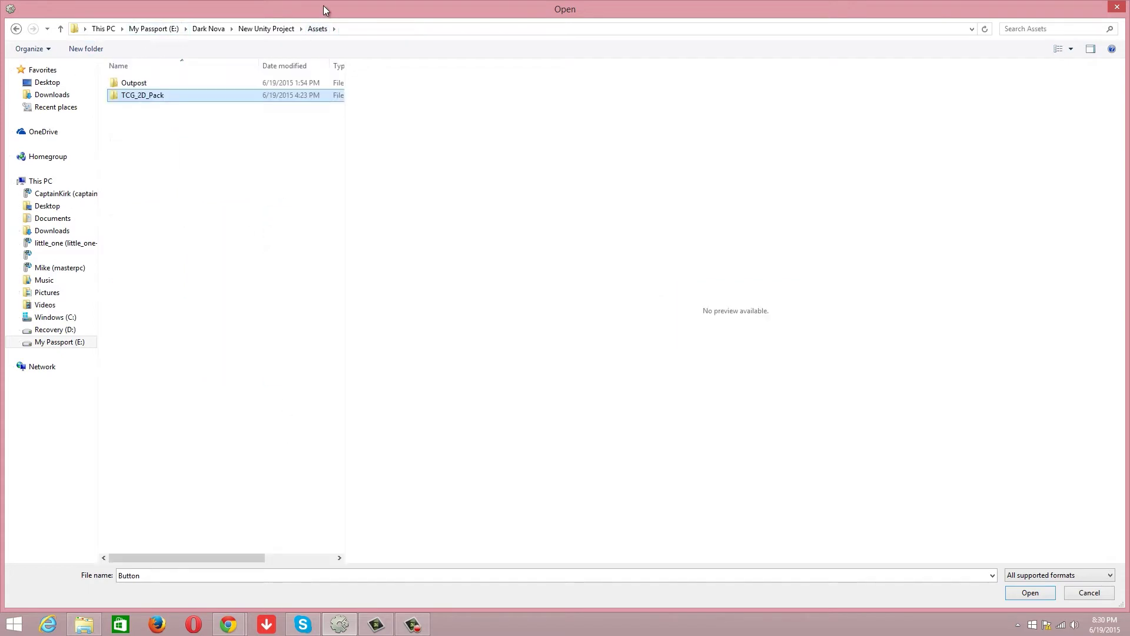
click(360, 626)
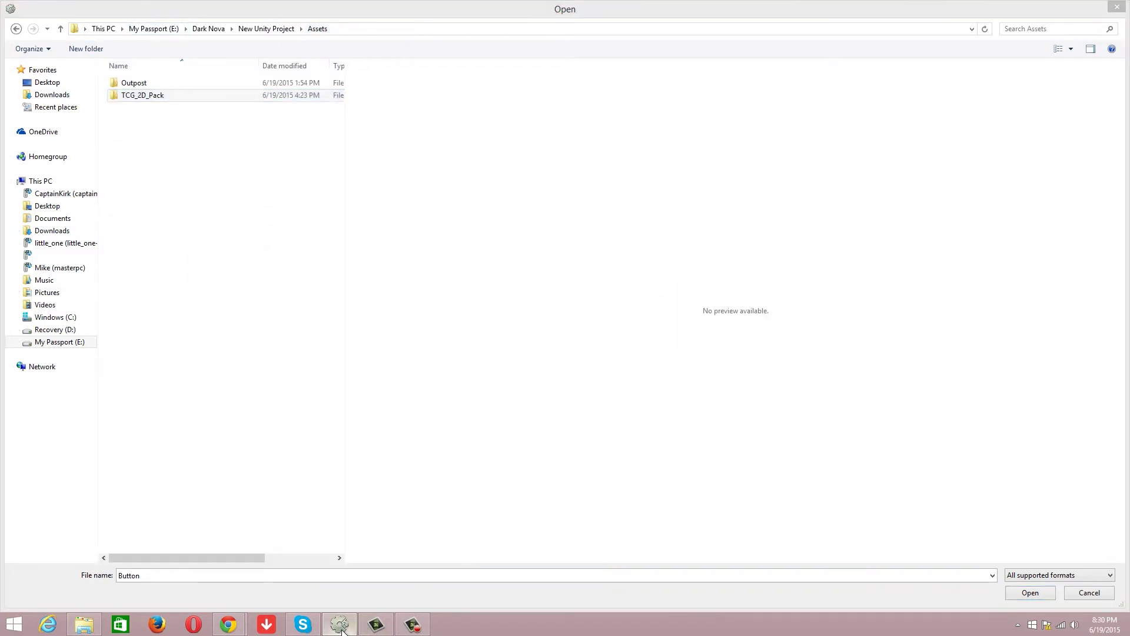
Load the Berserker orc portrait from the Portraits folder into the sprite
click(1117, 7)
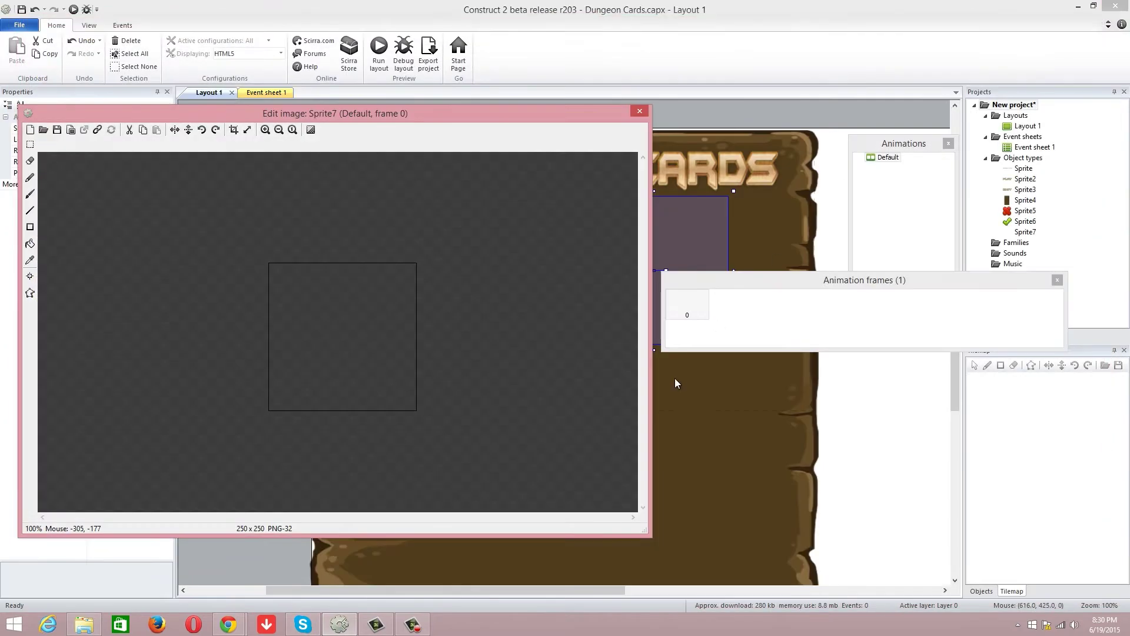
click(44, 129)
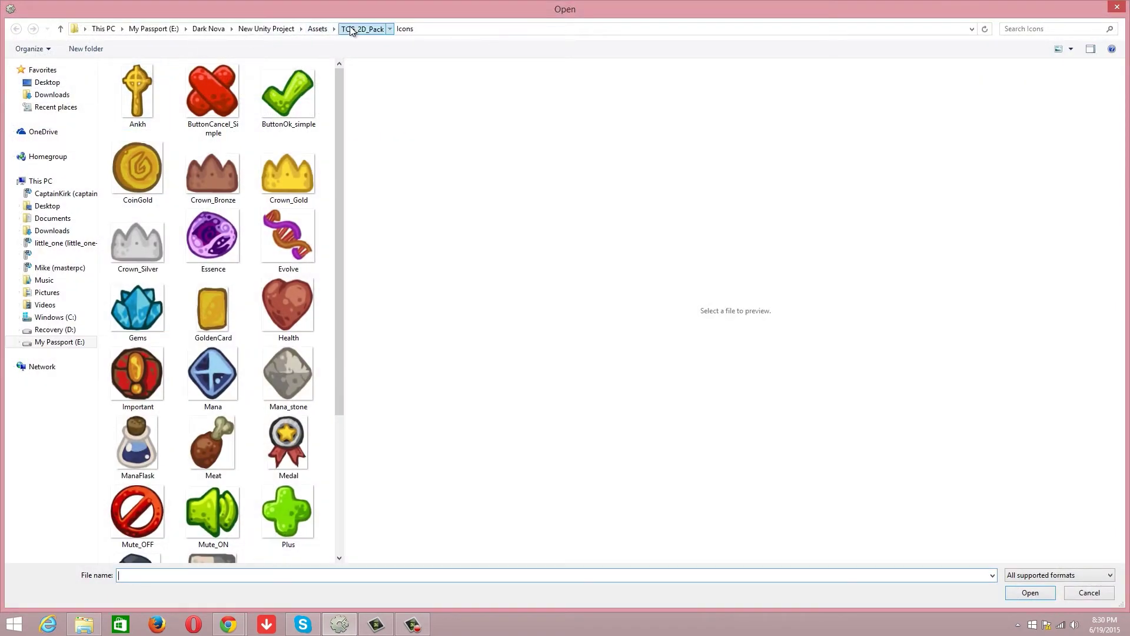
click(362, 29)
double_click(161, 105)
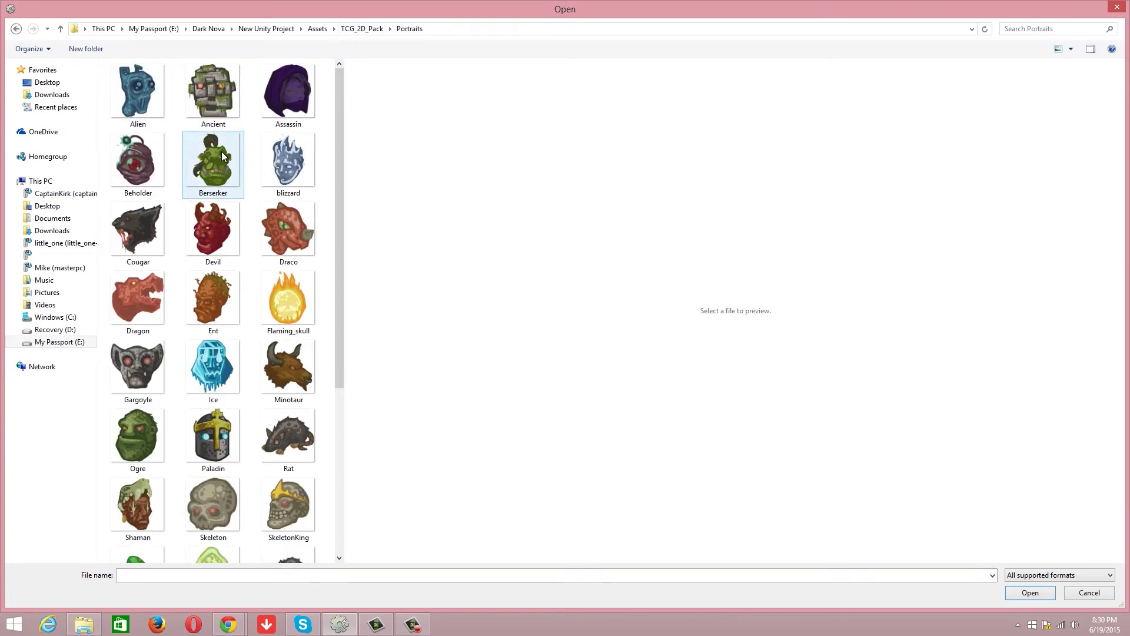
double_click(202, 146)
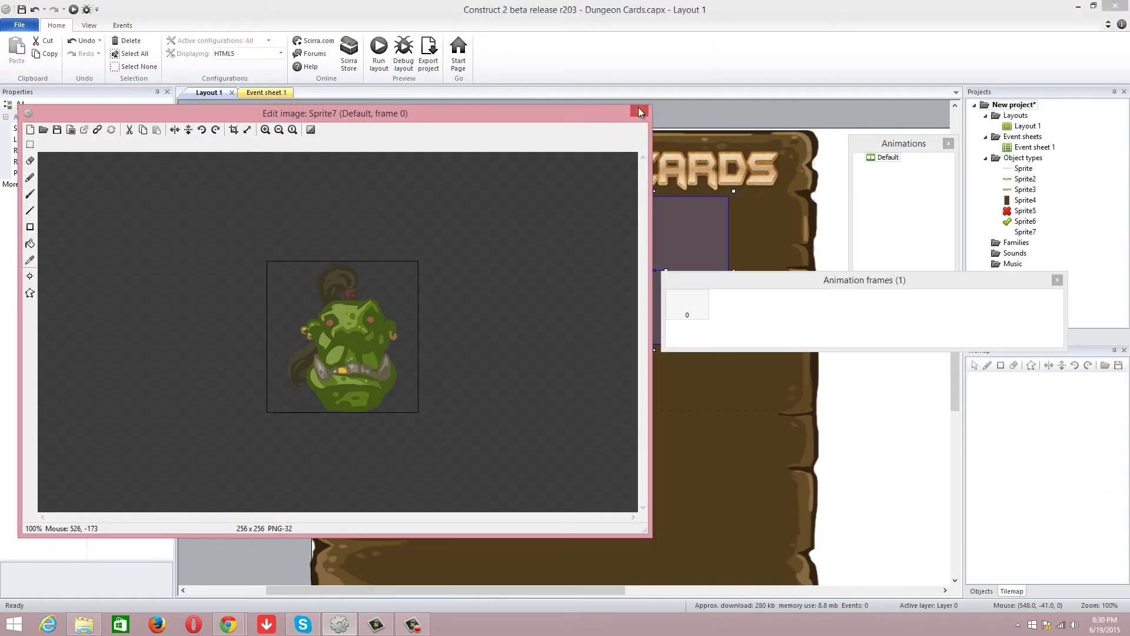
click(639, 110)
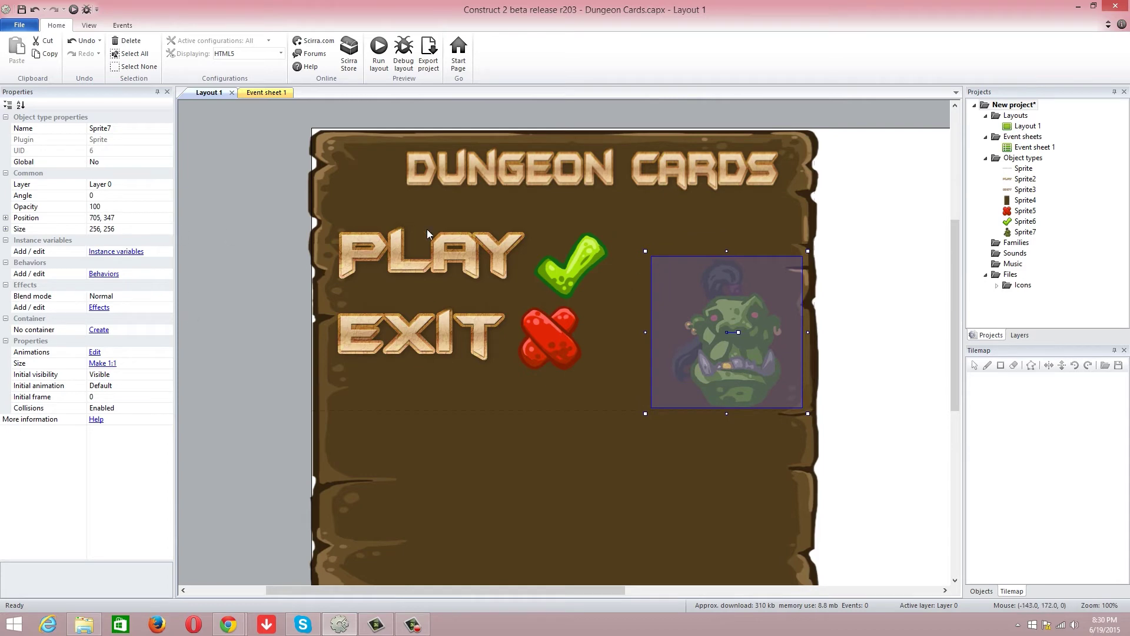
Insert a new sprite on the board holding the hooded Assassin portrait
click(710, 230)
right_click(709, 230)
click(756, 237)
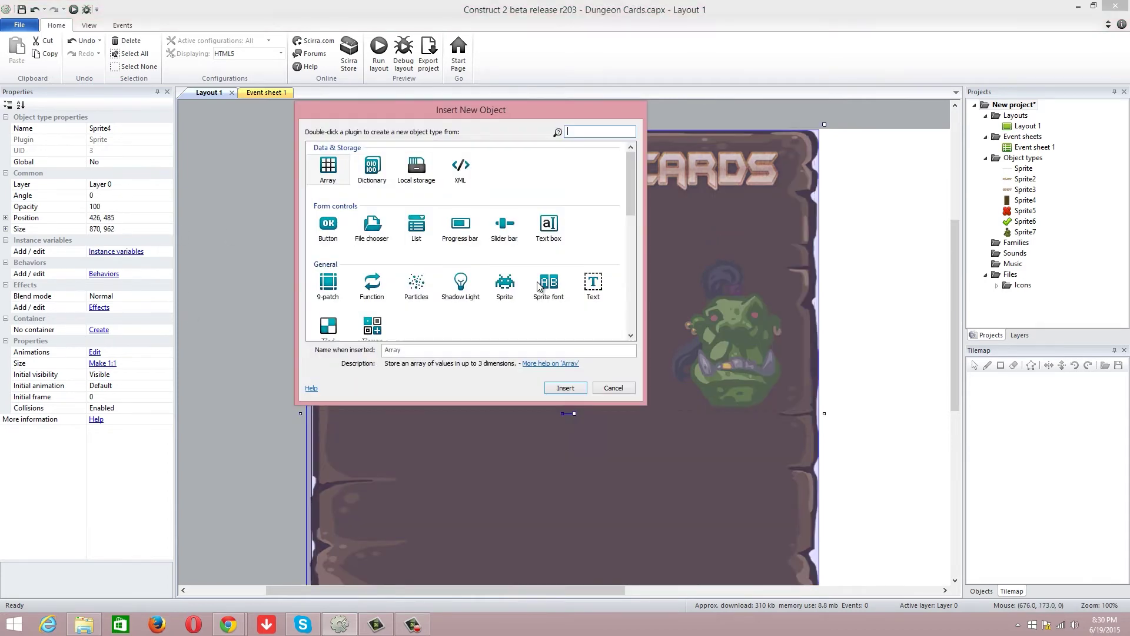
double_click(504, 282)
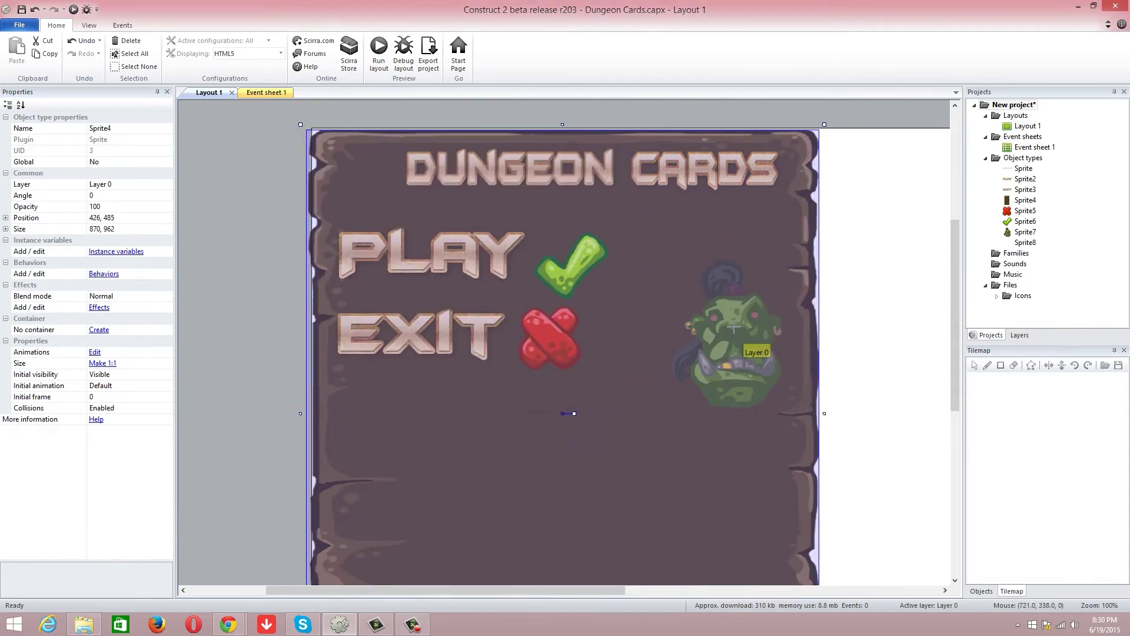
click(730, 317)
click(35, 129)
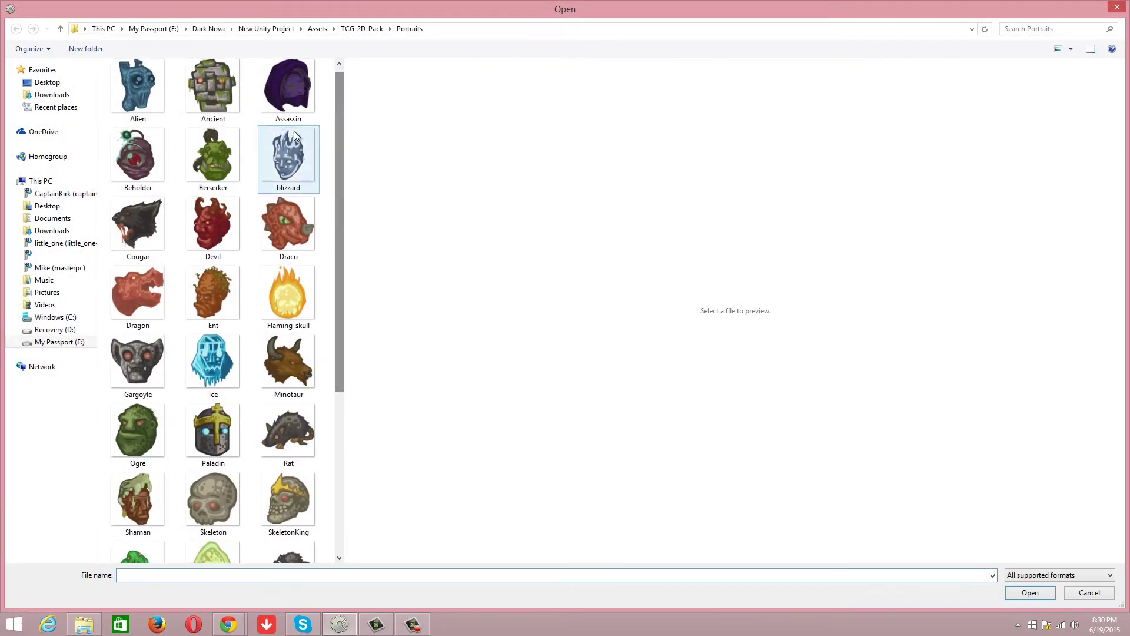
double_click(288, 95)
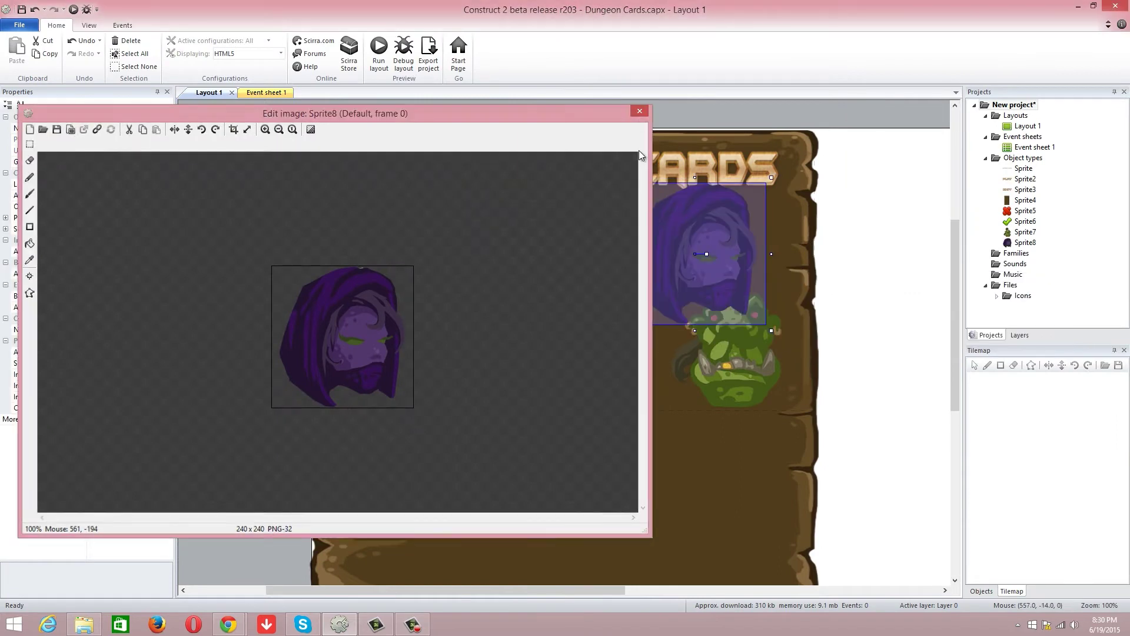
click(639, 112)
Undo the accidental rotation of the Assassin portrait and shrink it to 40×40
drag(706, 254, 740, 281)
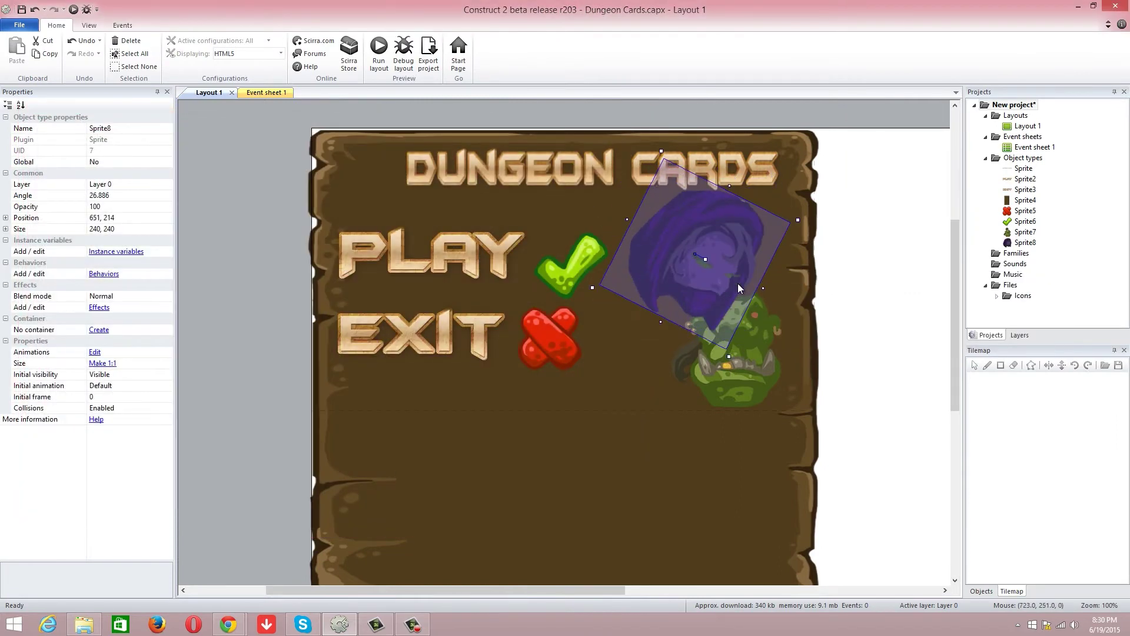
key(ctrl+z)
click(129, 228)
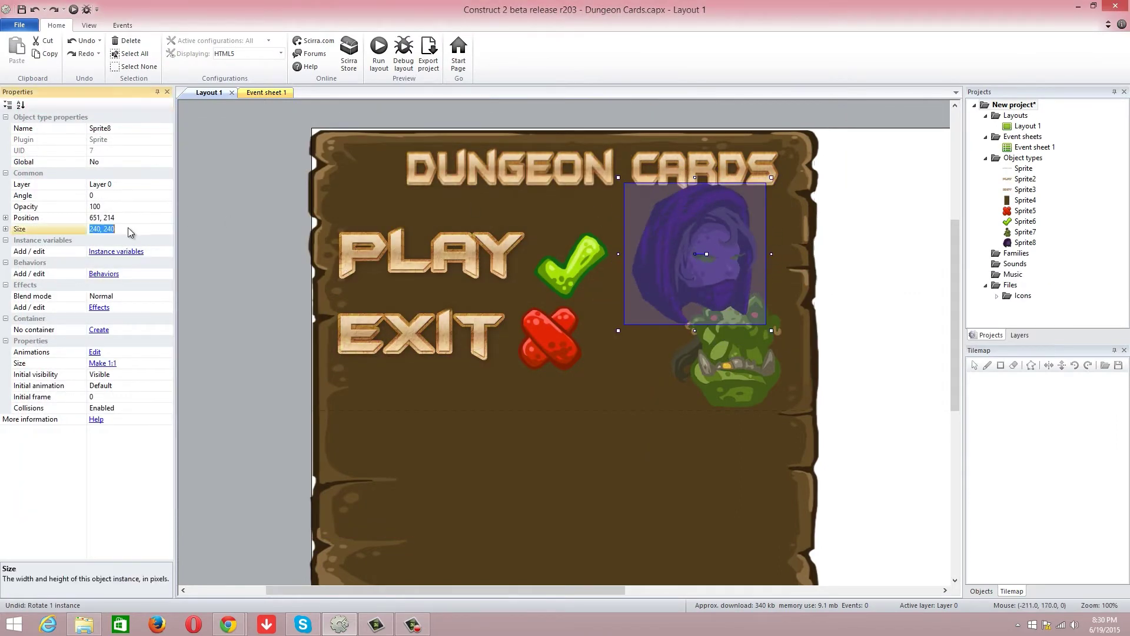
click(129, 228)
key(Left)
key(Left)
key(BackSpace)
key(Left)
key(Left)
key(Left)
key(Left)
key(BackSpace)
click(199, 213)
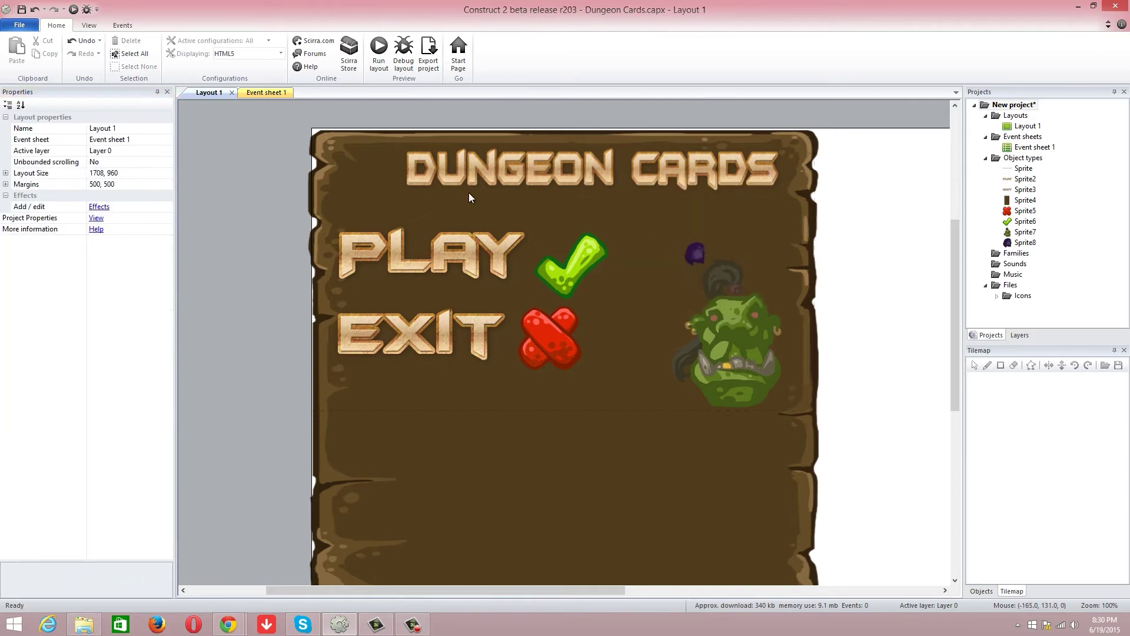
Resize the Assassin portrait to 100×100 and move it beside the DUNGEON CARDS title
click(684, 251)
click(138, 229)
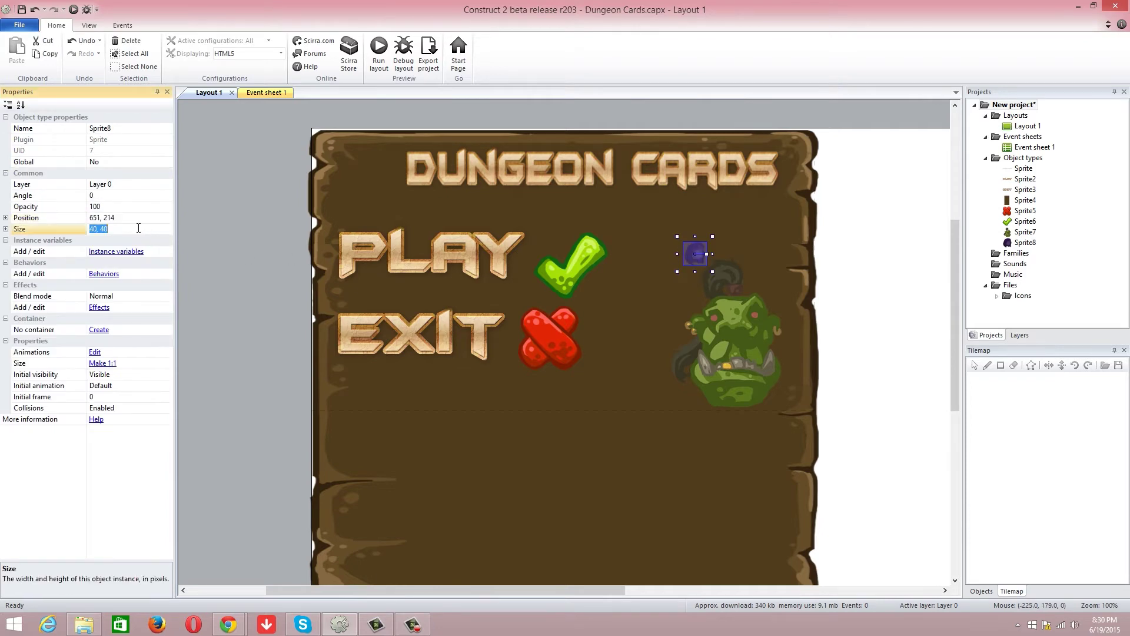
text(100, 100)
click(271, 221)
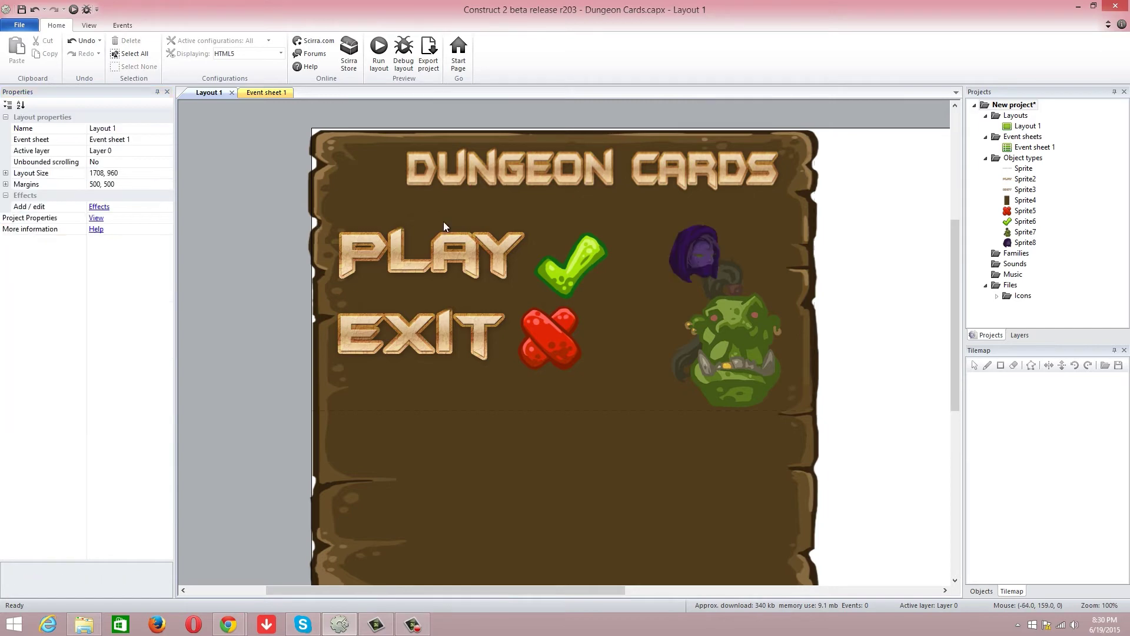
drag(693, 253, 369, 179)
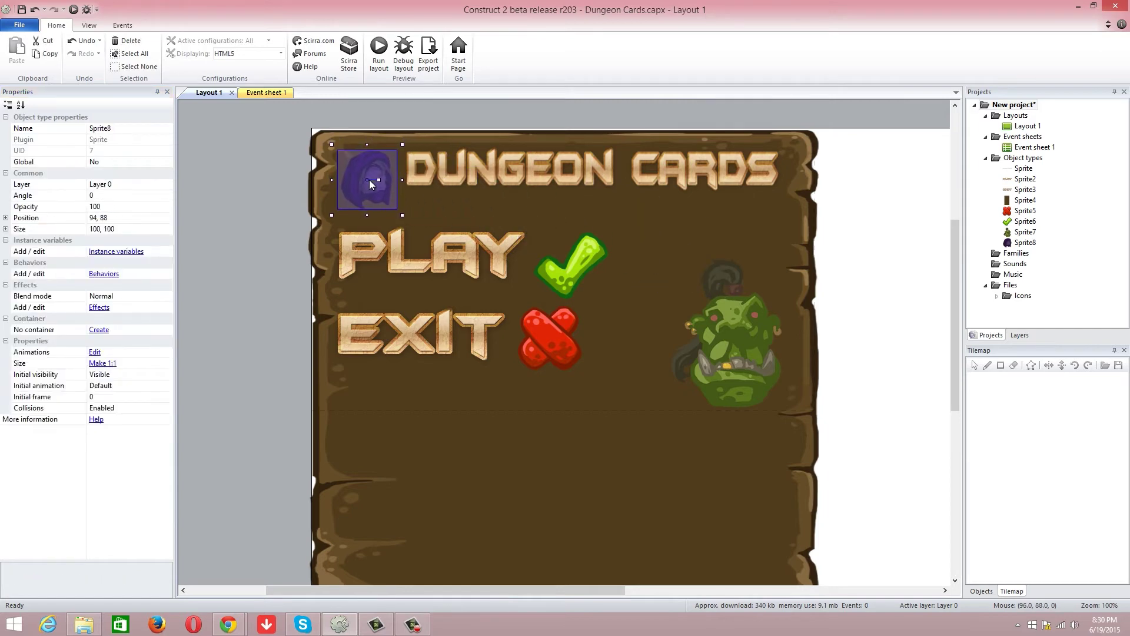
click(266, 204)
Resize the orc portrait to 156×156 and move it up level with PLAY
drag(743, 378, 768, 379)
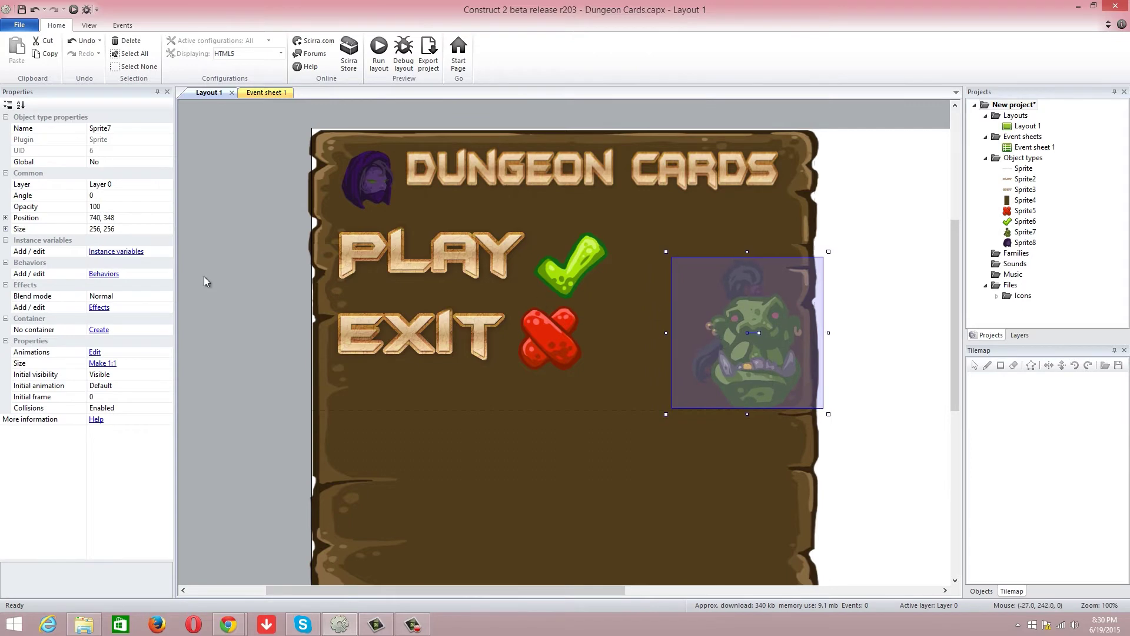
click(109, 229)
key(BackSpace)
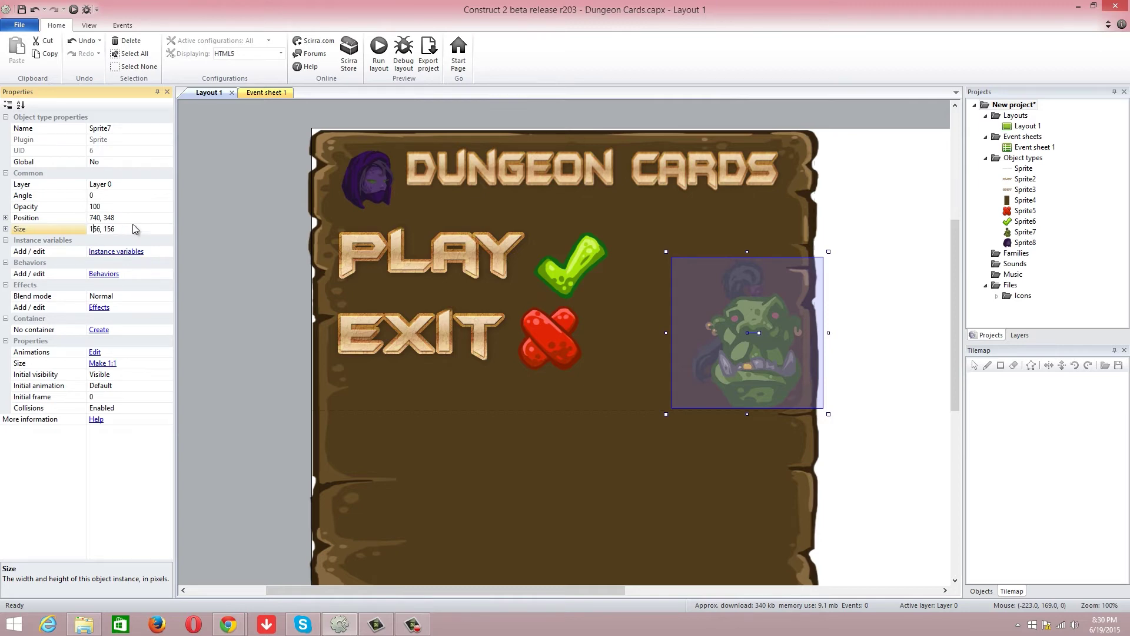
click(249, 203)
drag(754, 352, 762, 273)
Insert another new Sprite object and place it on the board
click(668, 316)
right_click(668, 321)
click(701, 326)
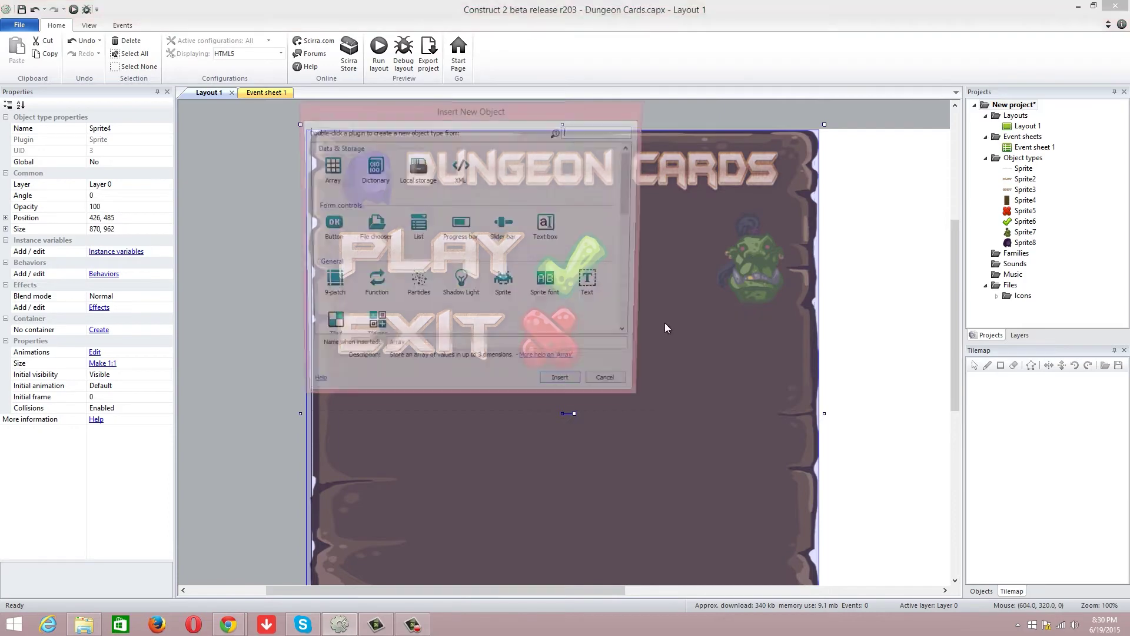
click(504, 286)
double_click(505, 290)
click(615, 315)
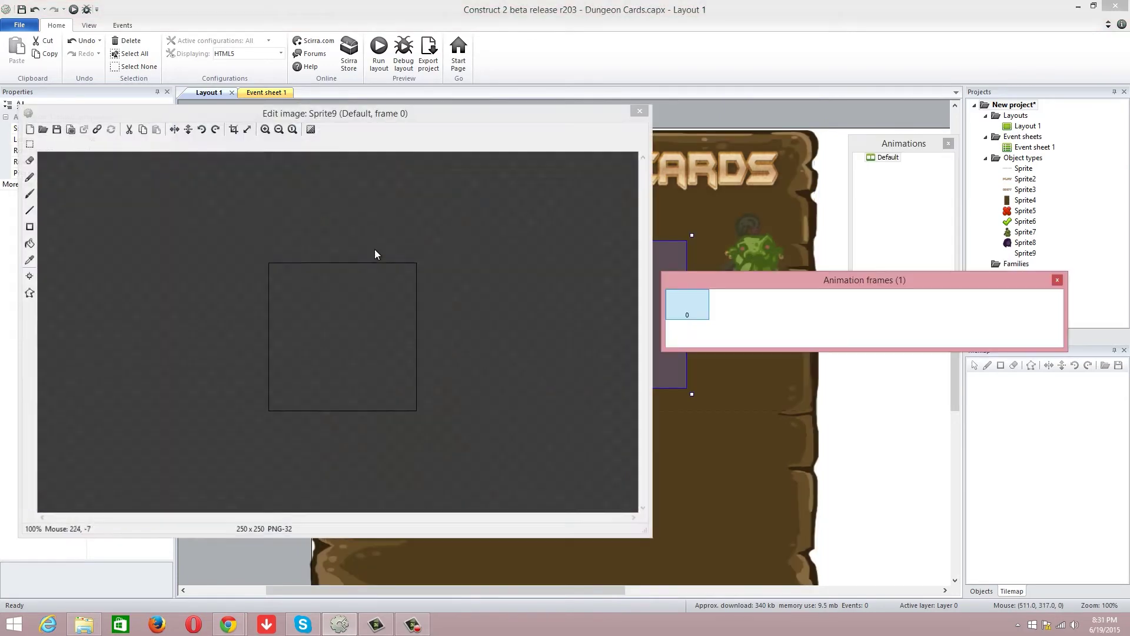
Load the Wizzard portrait into the sprite and move it right of the check mark
click(43, 129)
click(288, 295)
scroll(289, 296, down, 3)
scroll(288, 297, down, 1)
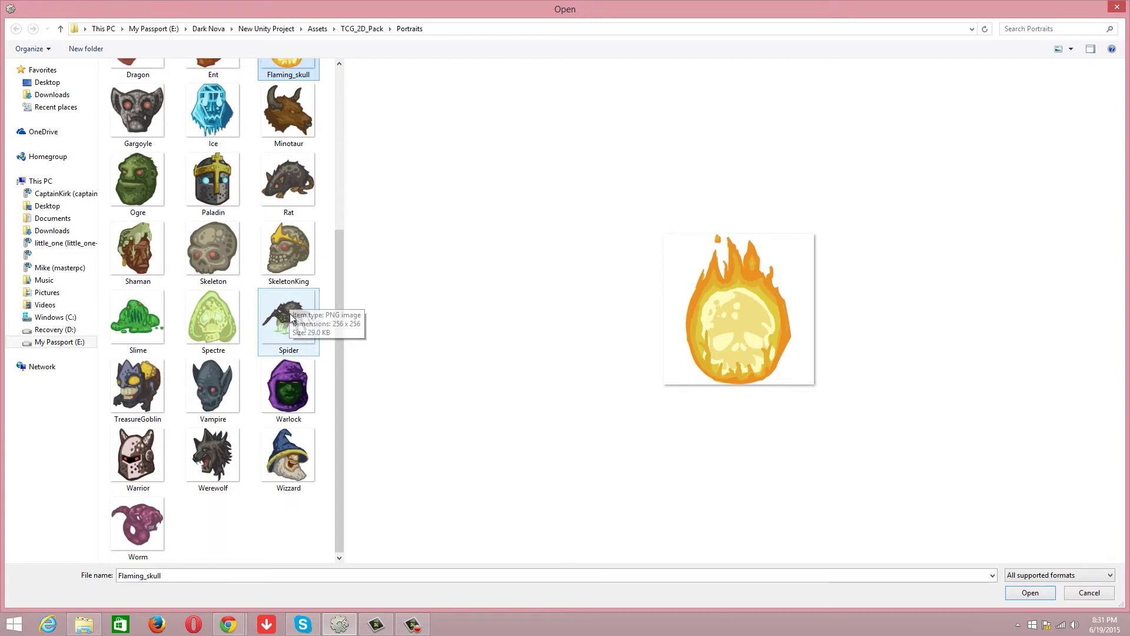
double_click(288, 445)
click(638, 112)
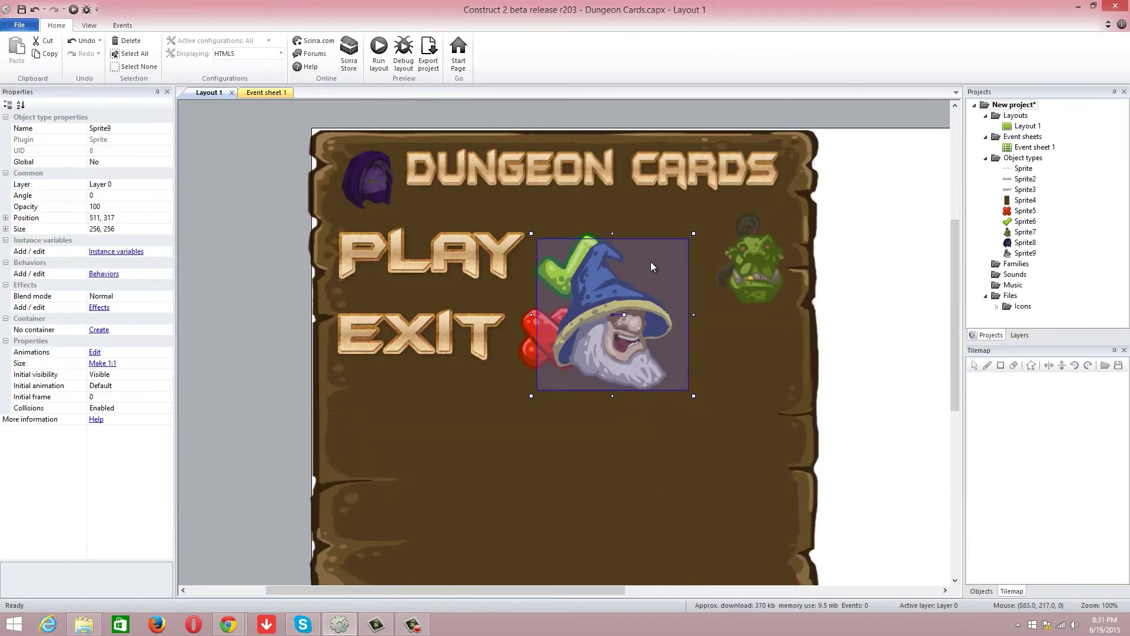
drag(687, 307, 710, 329)
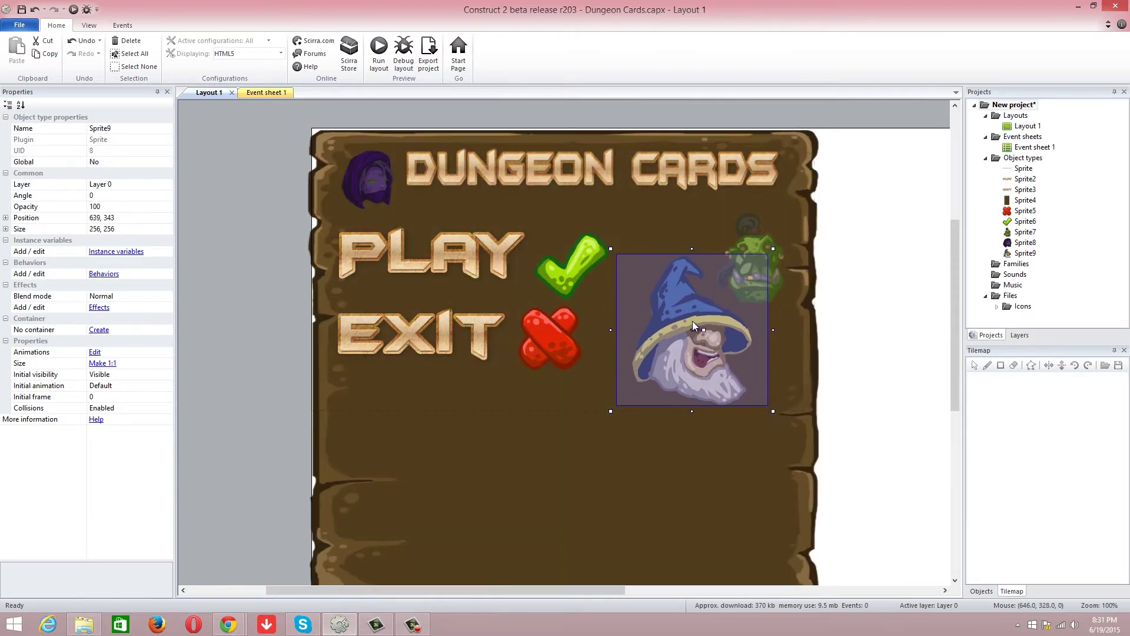
click(665, 211)
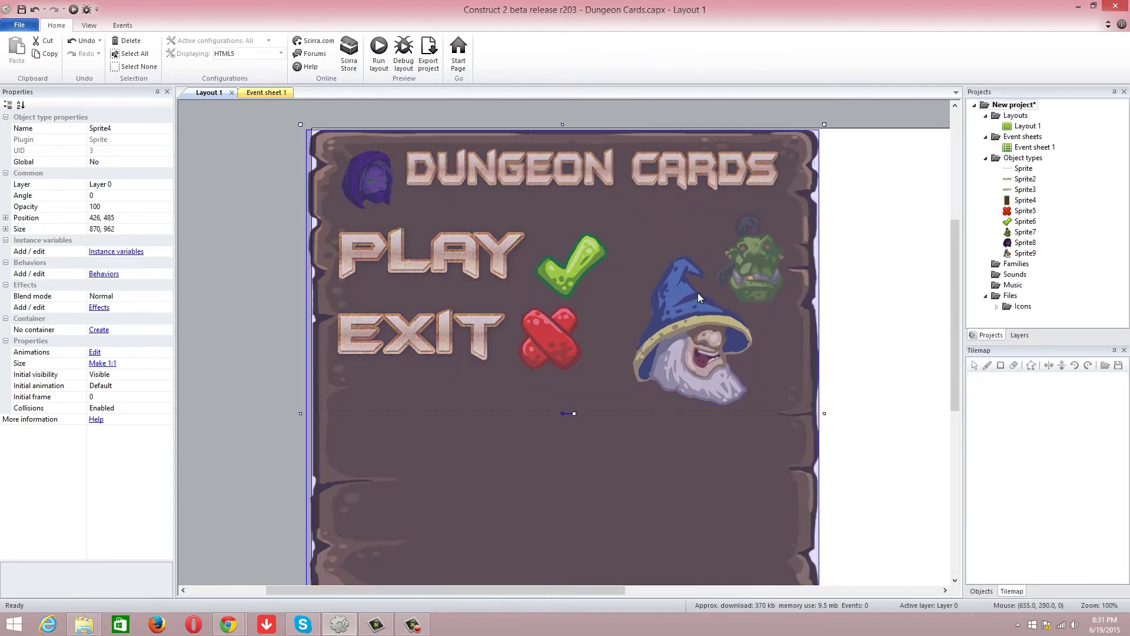
Insert a sprite with the Werewolf portrait and place it beside the check mark
right_click(643, 231)
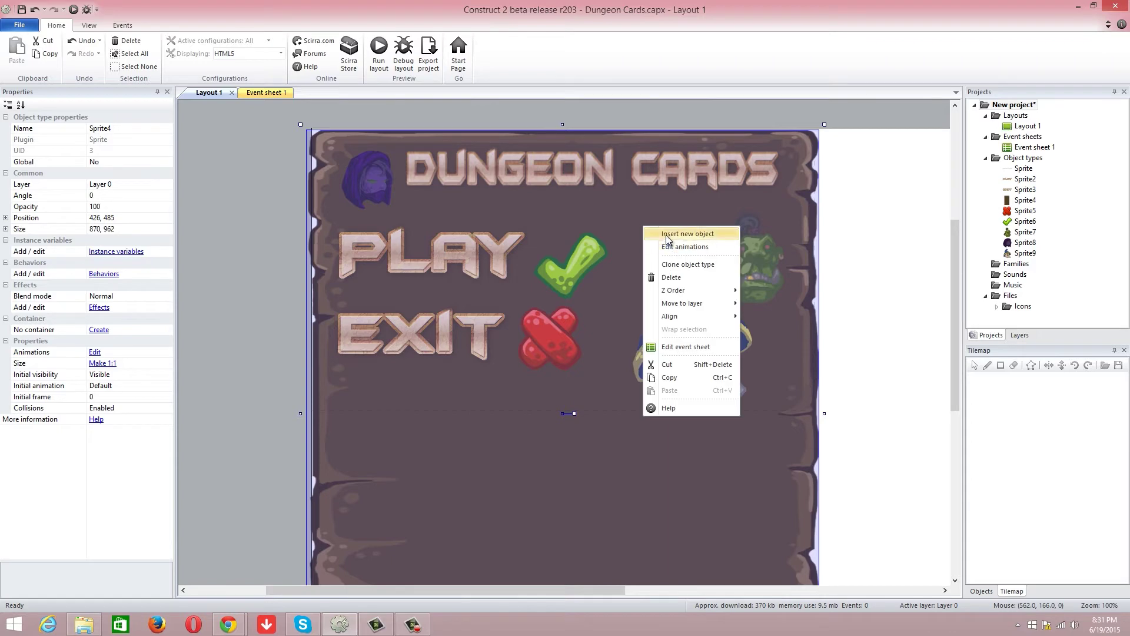
click(671, 231)
double_click(505, 284)
click(682, 283)
click(43, 129)
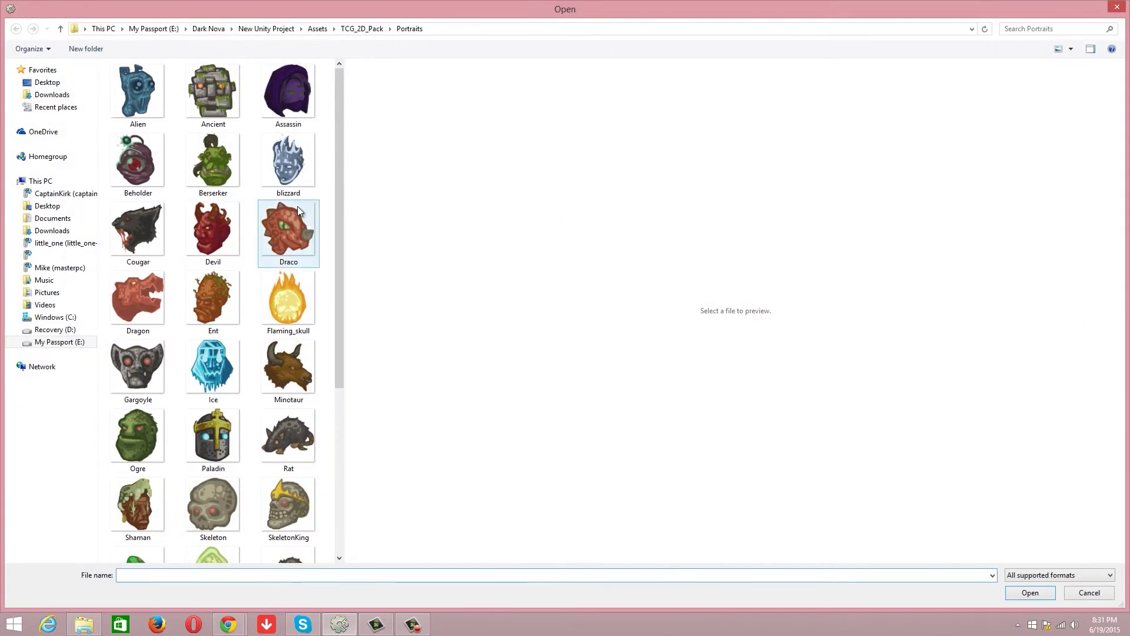
drag(336, 234, 331, 405)
click(154, 456)
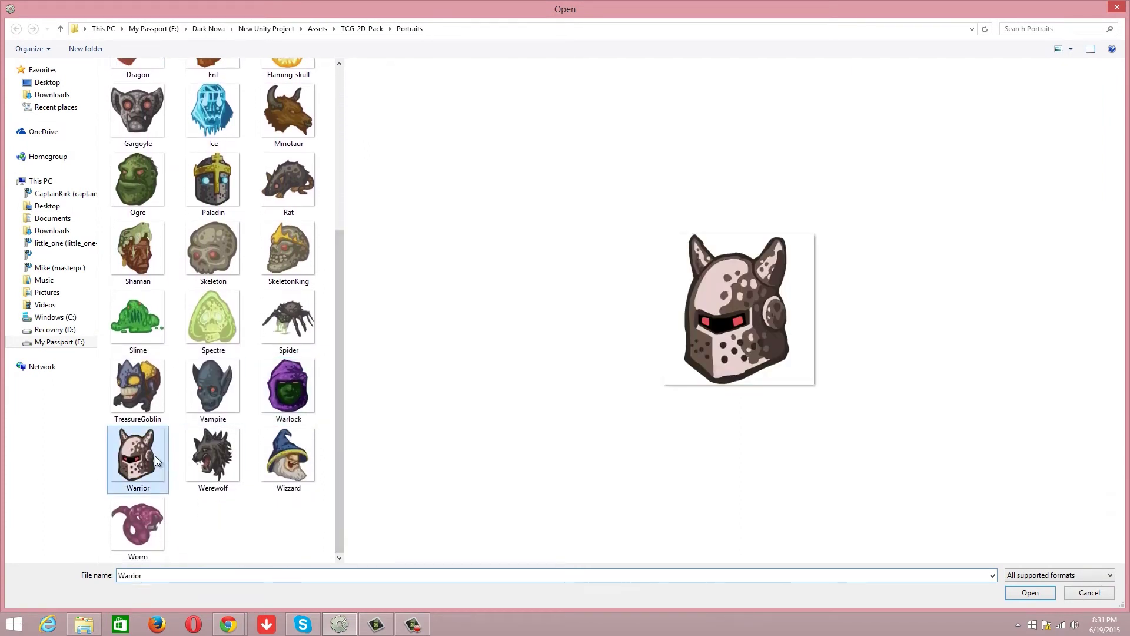
click(216, 454)
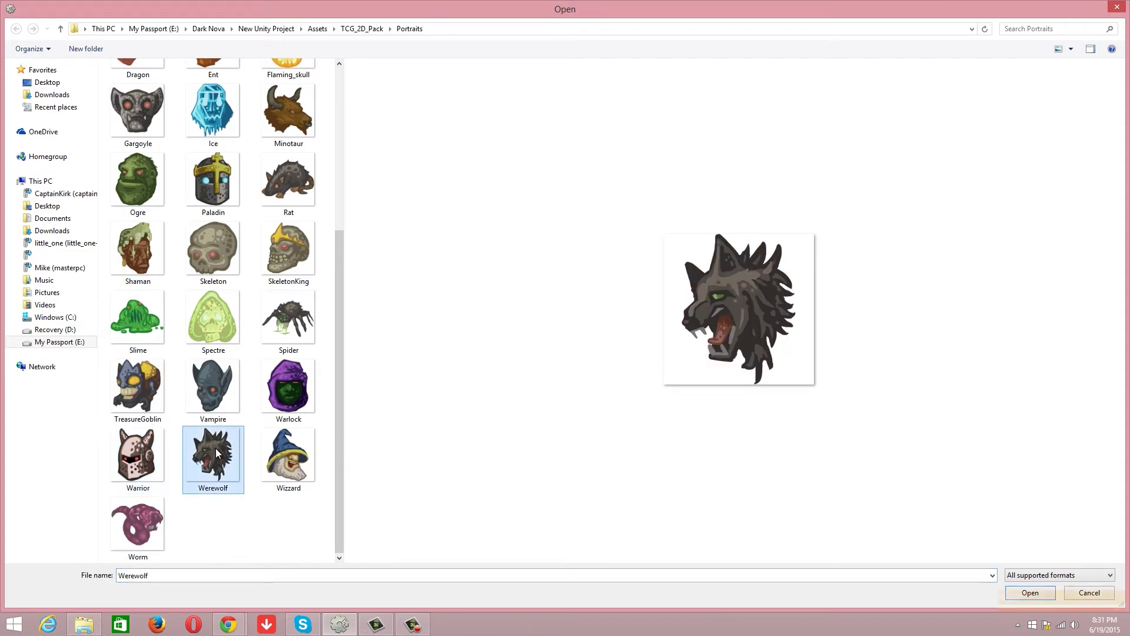
double_click(215, 450)
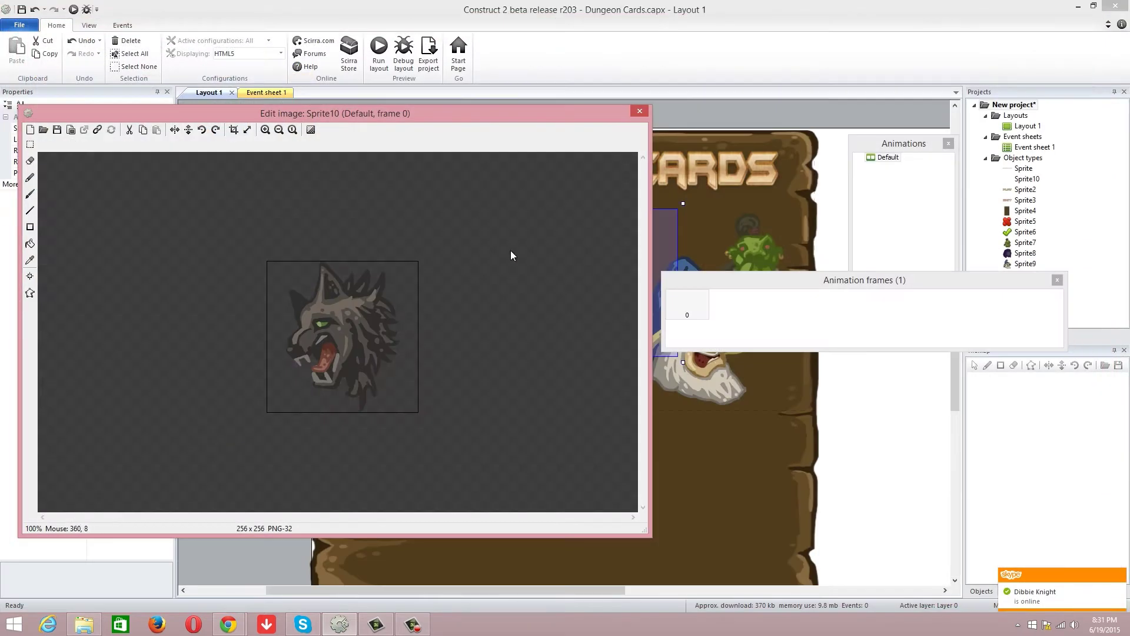
click(640, 112)
drag(574, 292, 650, 274)
Send the werewolf to the top of the Z order and reposition the wizard below the goblin
right_click(671, 367)
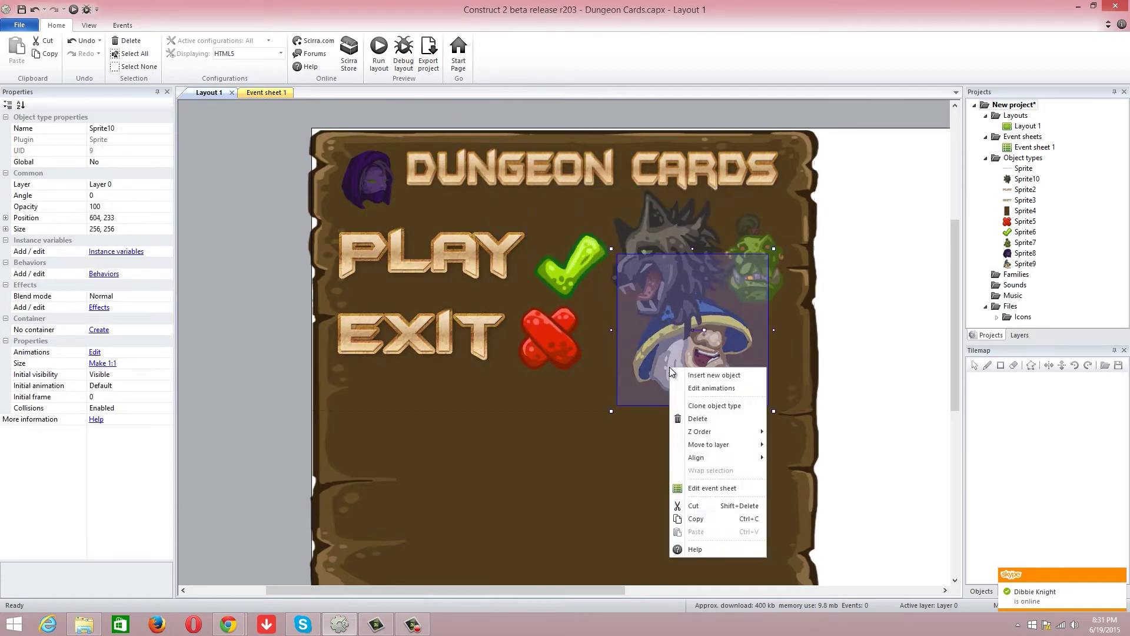
mouse_move(715, 434)
click(812, 432)
drag(670, 344, 690, 347)
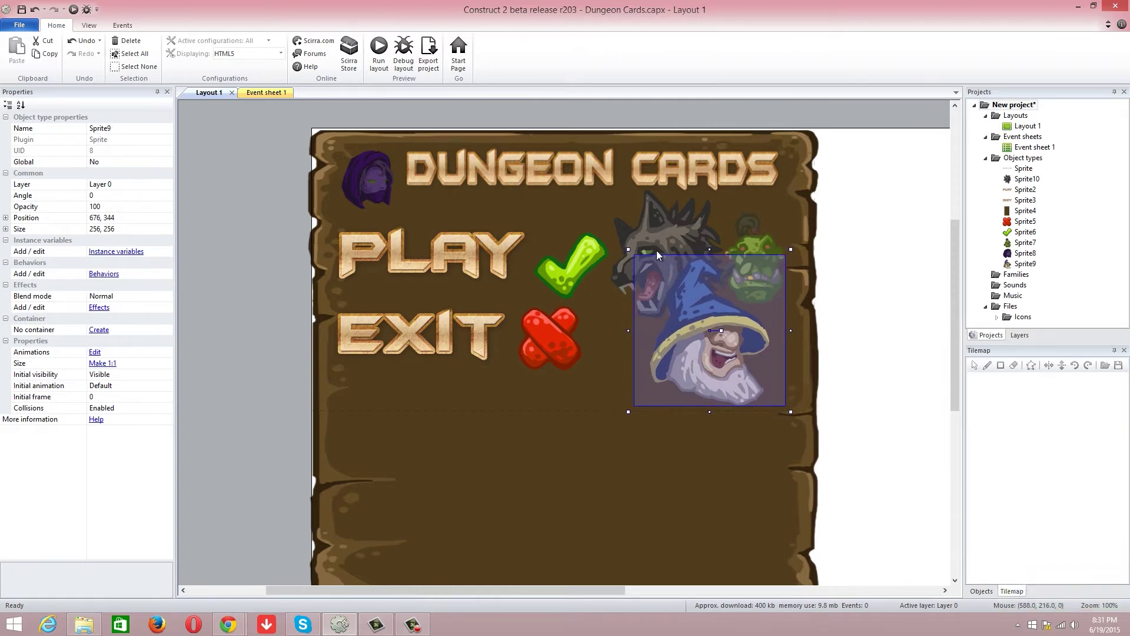
click(574, 212)
click(758, 257)
drag(763, 235, 751, 274)
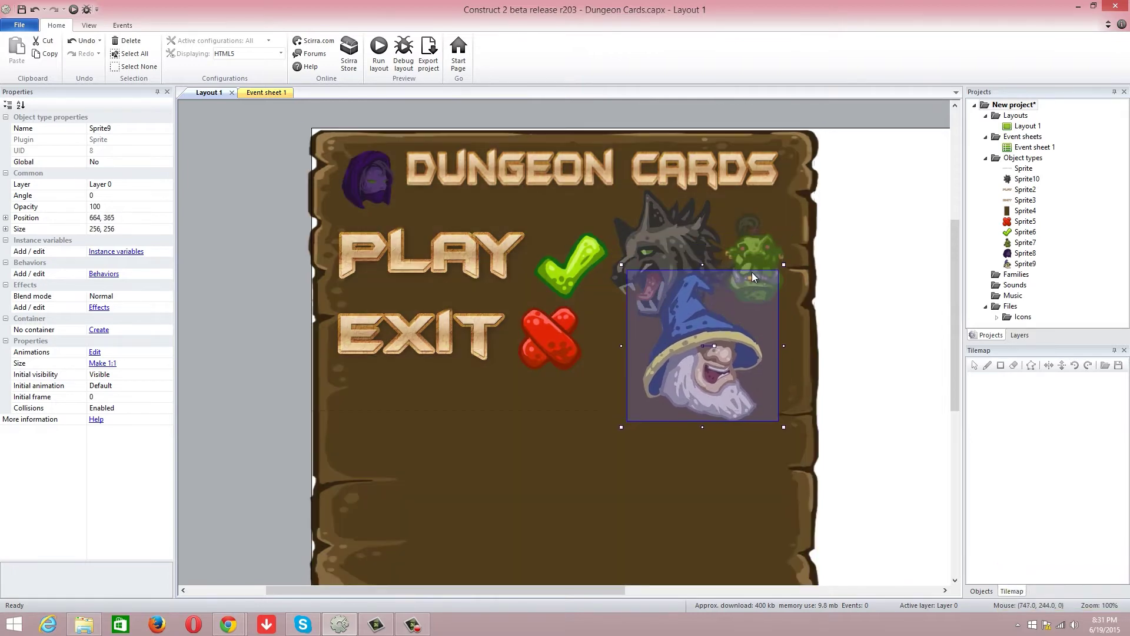
drag(759, 231, 767, 210)
drag(669, 310, 711, 351)
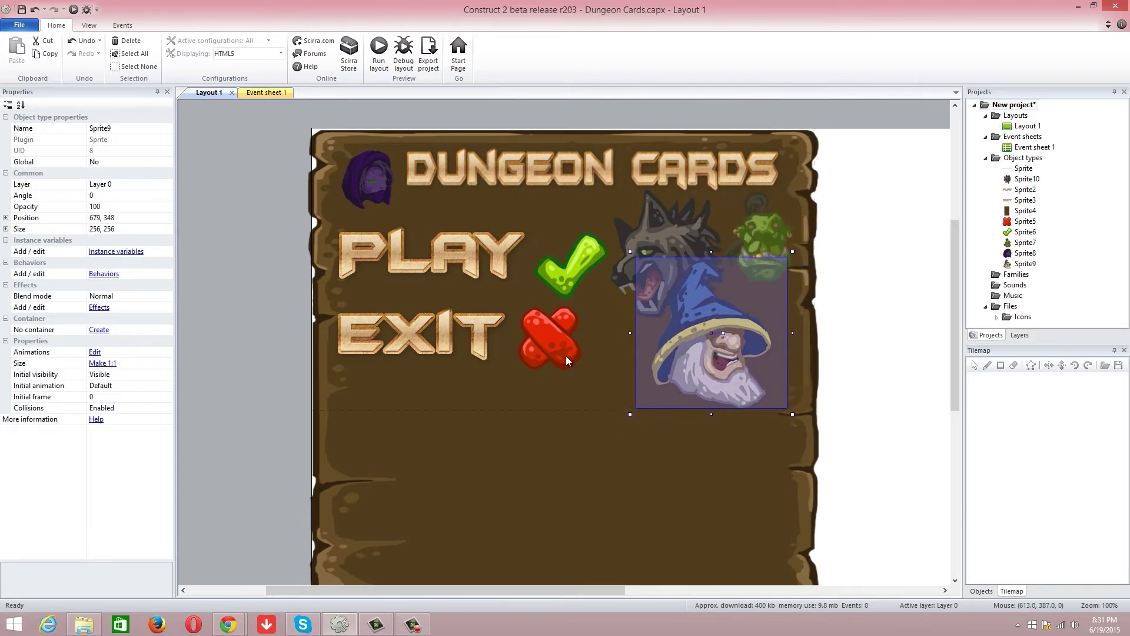
Resize the wizard to 200×200 and move it toward the lower right
click(104, 229)
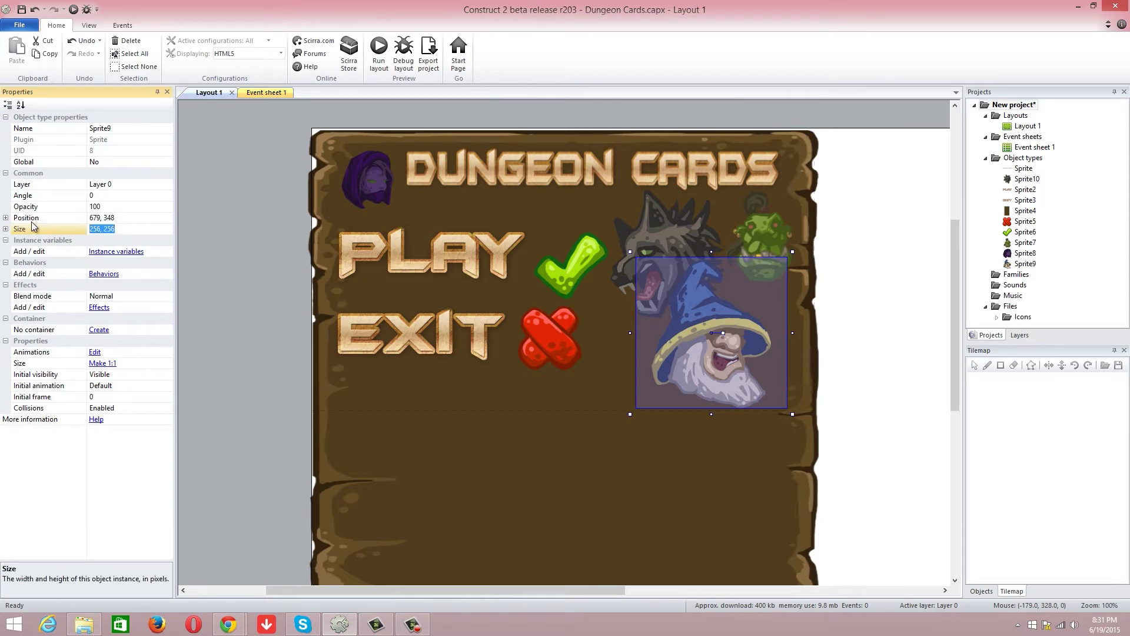
text(200,200)
click(247, 265)
drag(697, 309, 722, 337)
click(659, 250)
click(285, 247)
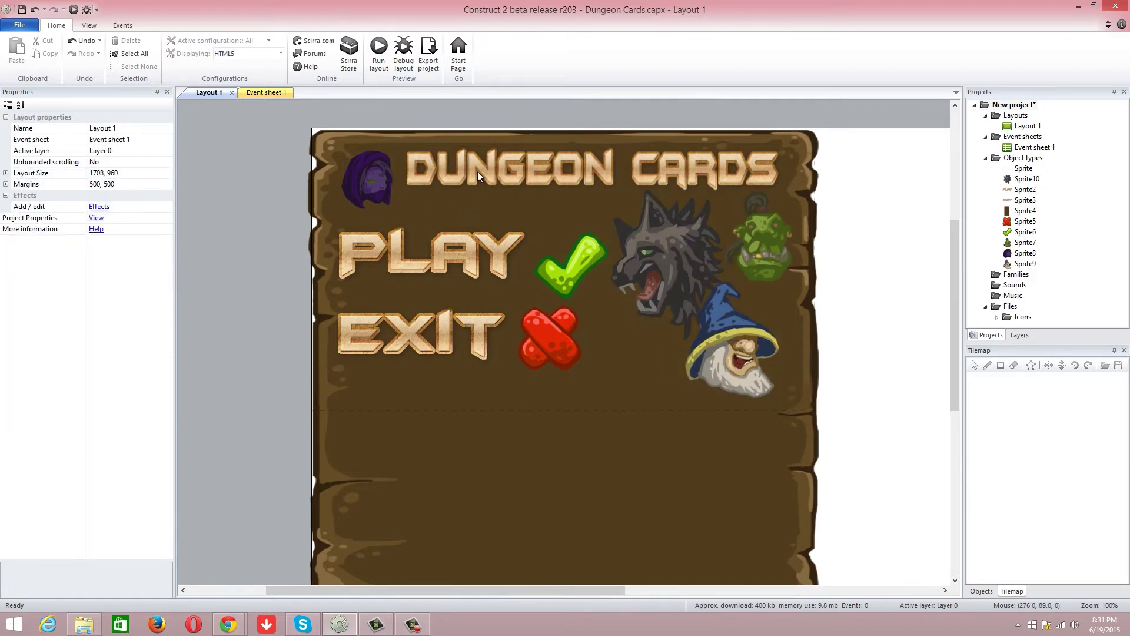
click(501, 170)
click(425, 239)
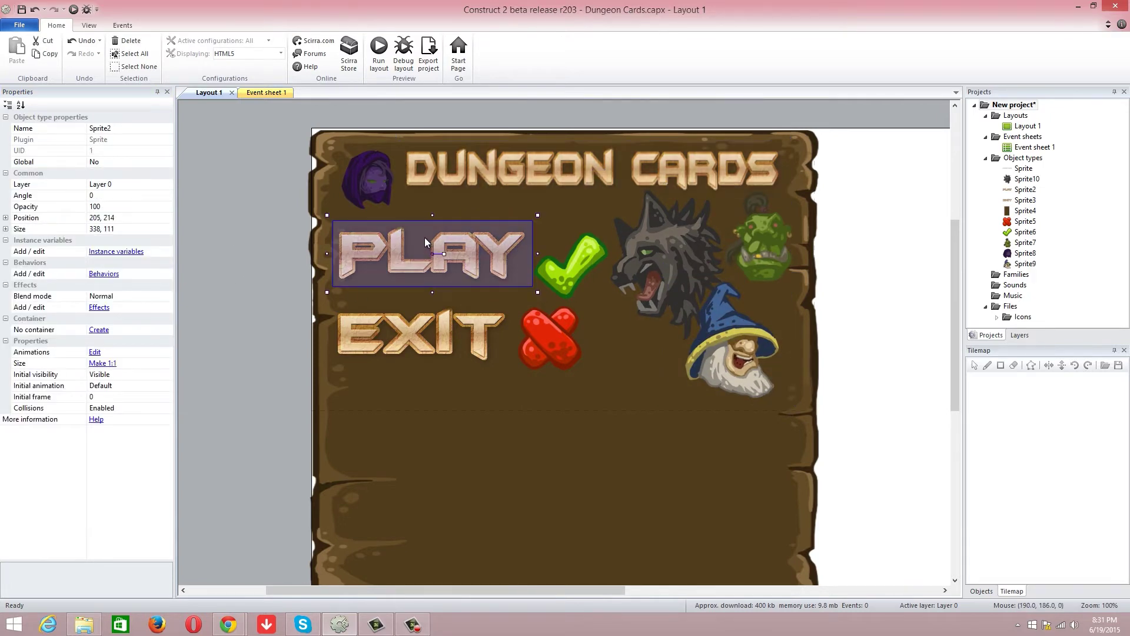
click(422, 340)
click(542, 327)
click(551, 297)
click(548, 337)
click(566, 277)
click(550, 340)
click(564, 267)
click(544, 341)
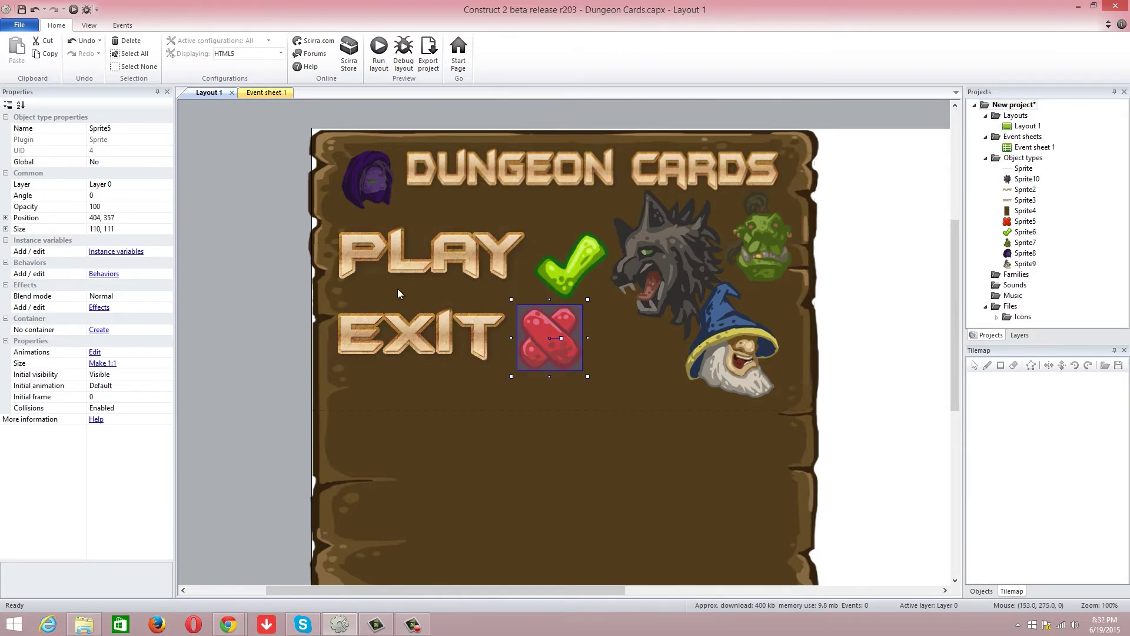
click(265, 92)
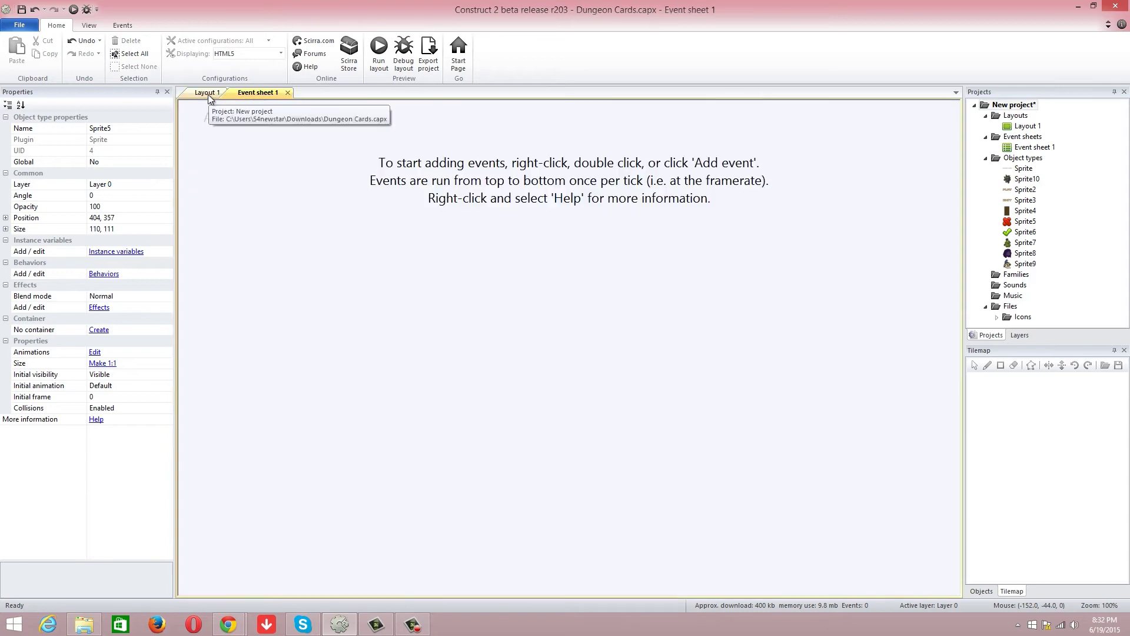
click(209, 92)
Rename Layout 1 to 'main menu'
right_click(1011, 126)
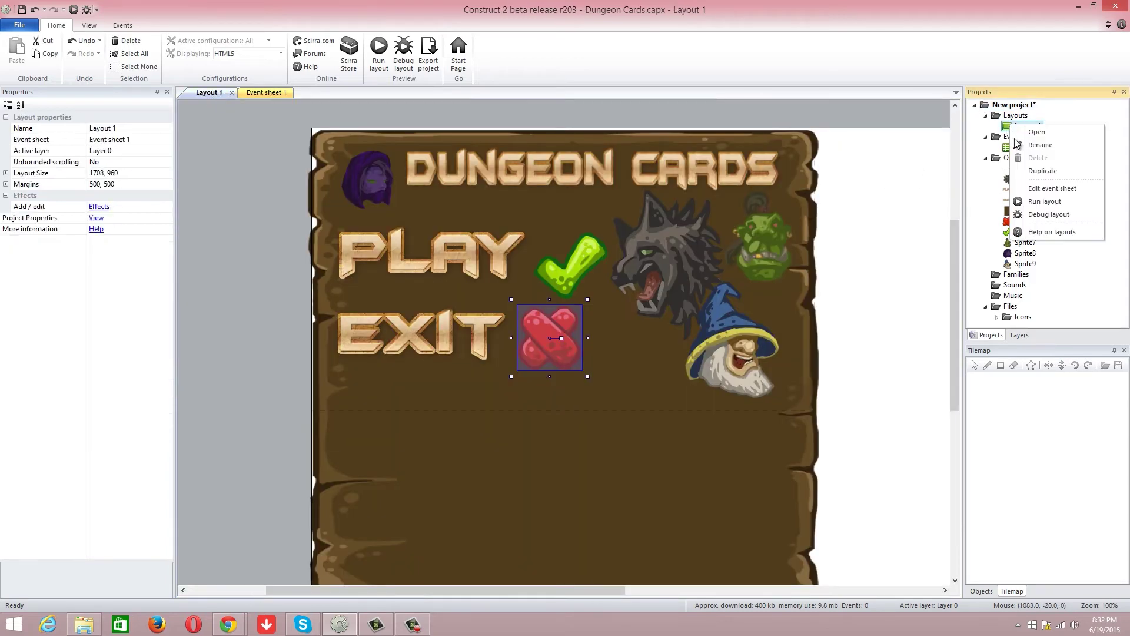
click(1060, 144)
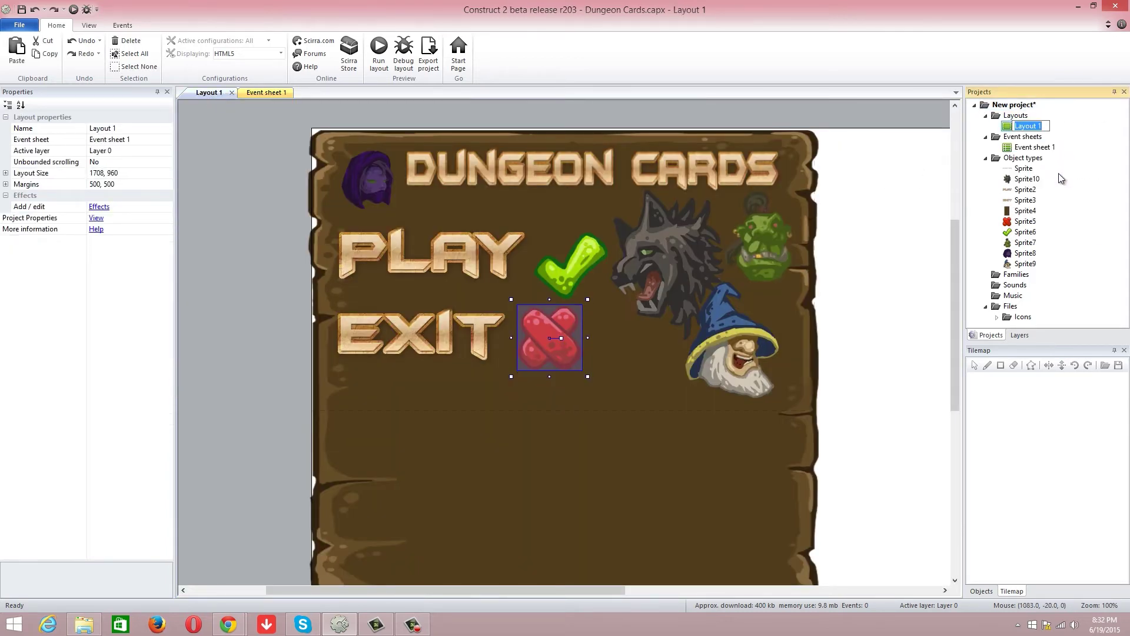
text(menu)
text(main)
key(Return)
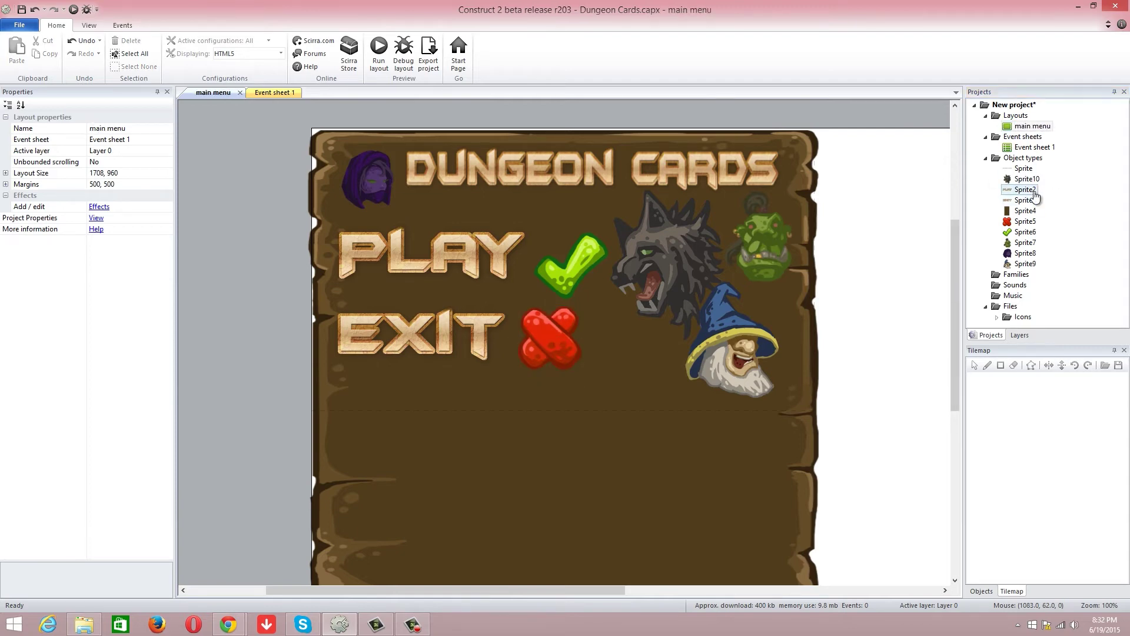
Rename Event sheet 1 to 'mainmenu'
click(1036, 147)
right_click(1036, 148)
click(1077, 172)
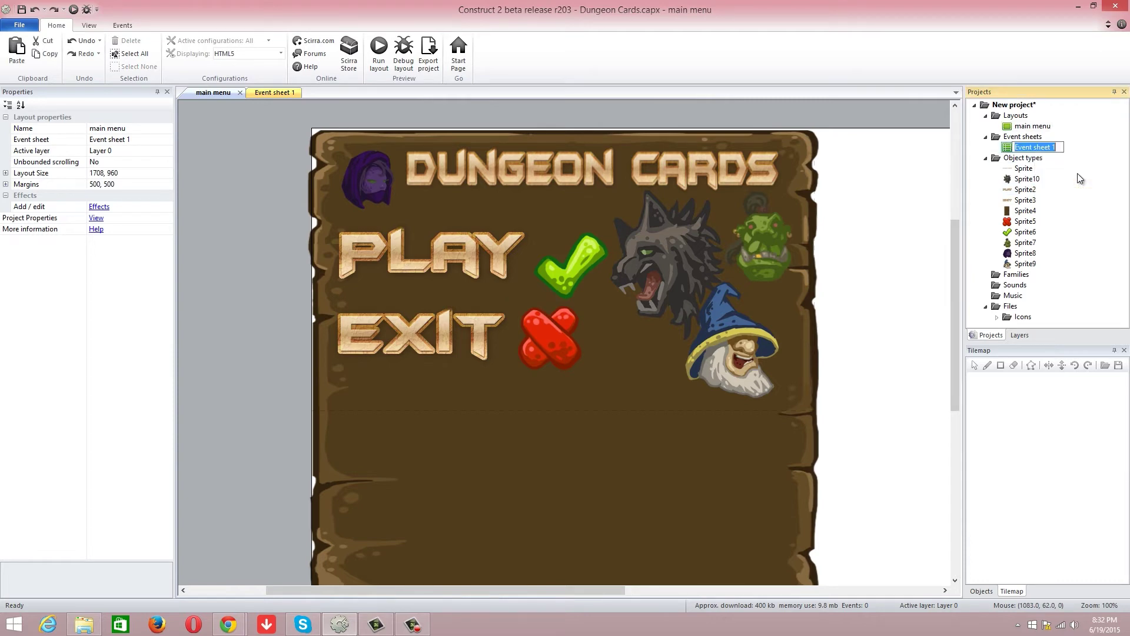
text(mainmenu)
key(Return)
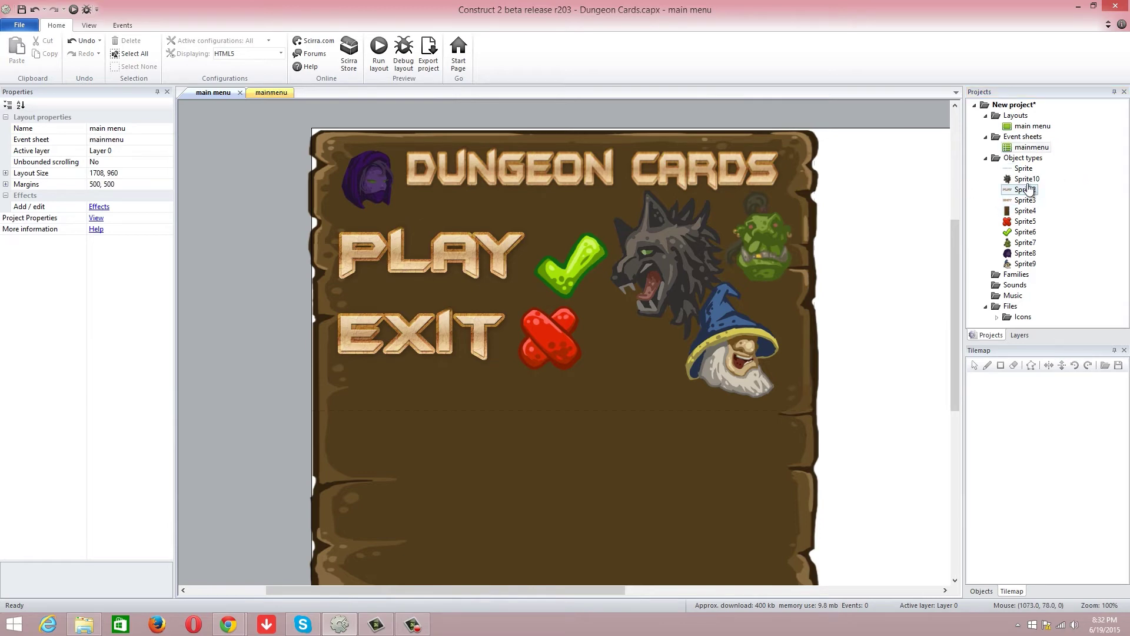
Add an Object types subfolder named 'menu items'
right_click(1029, 162)
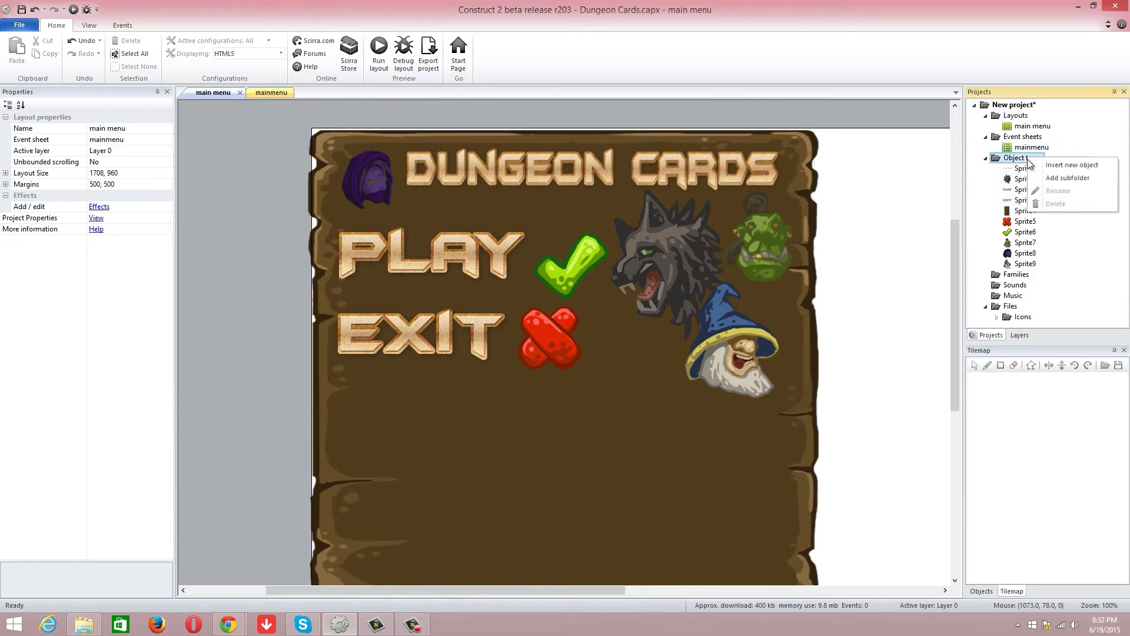
click(1072, 181)
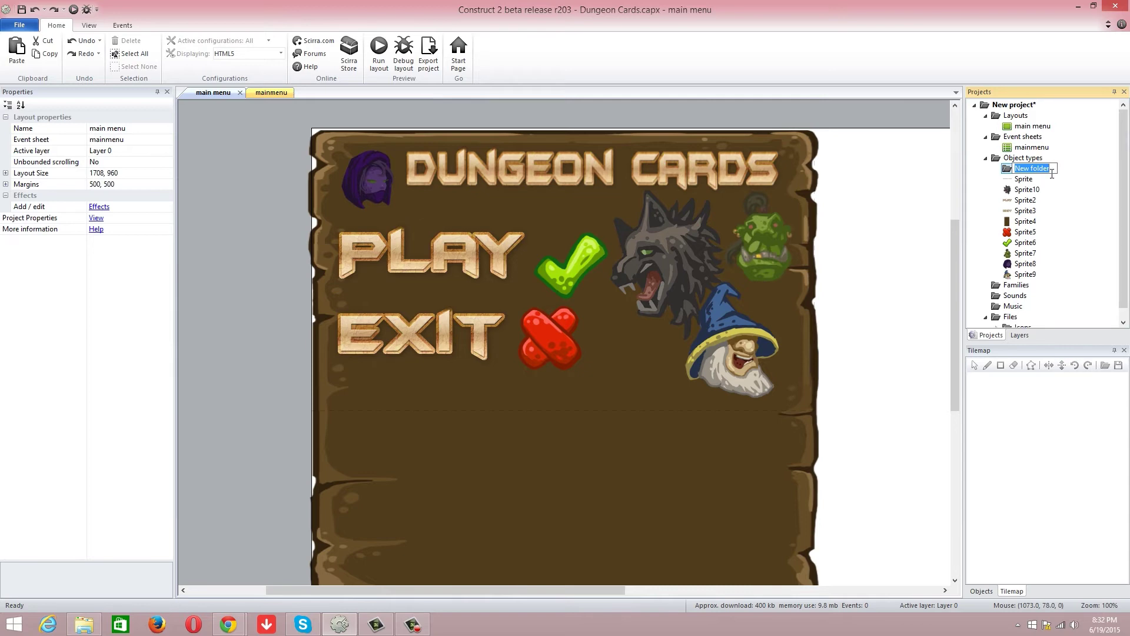
text(menu items)
key(Return)
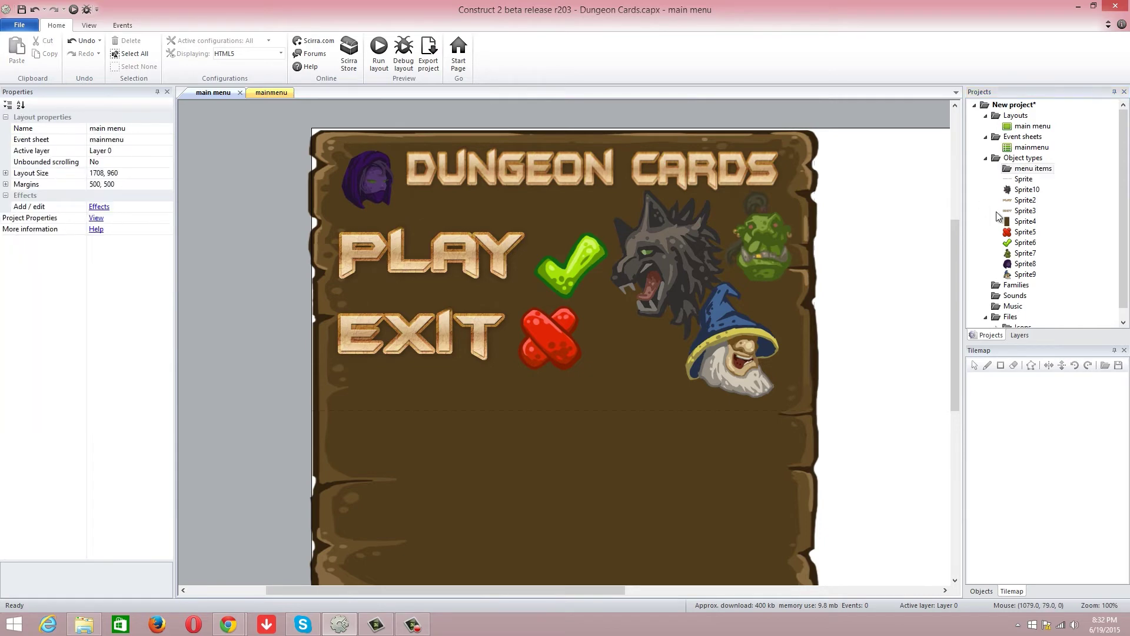
Move Sprite, EXIT, Sprite6–8 and the wizard sprite into menu items, then collapse it
click(1029, 175)
drag(1030, 175, 1038, 171)
drag(1022, 213, 1036, 172)
drag(1025, 242, 1034, 173)
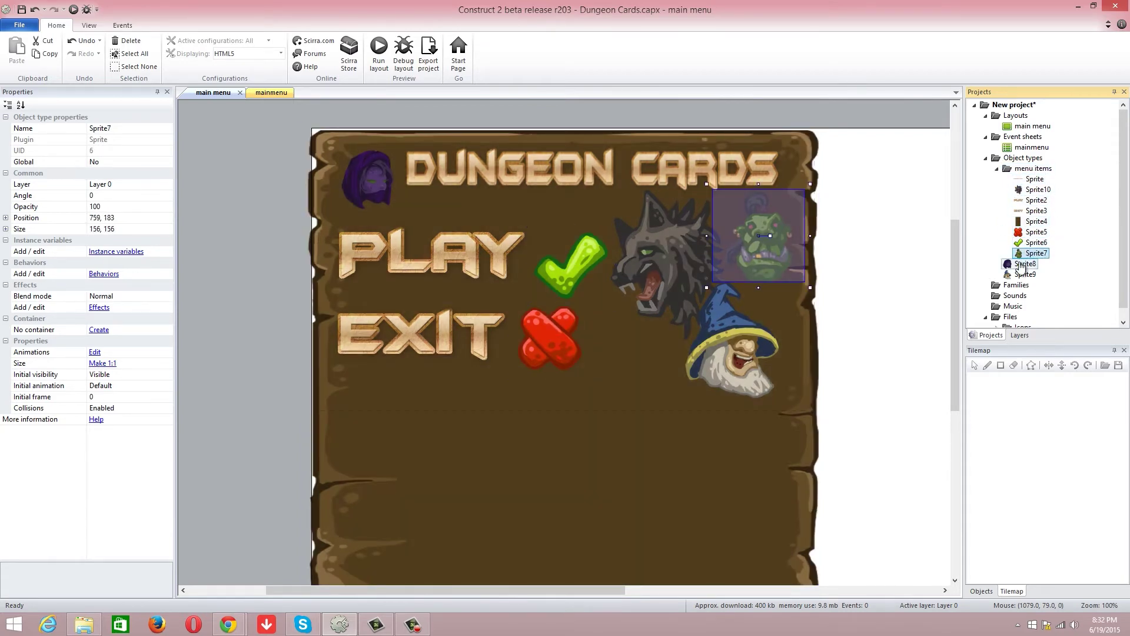
drag(1025, 263, 1034, 172)
drag(1025, 275, 1028, 172)
click(997, 169)
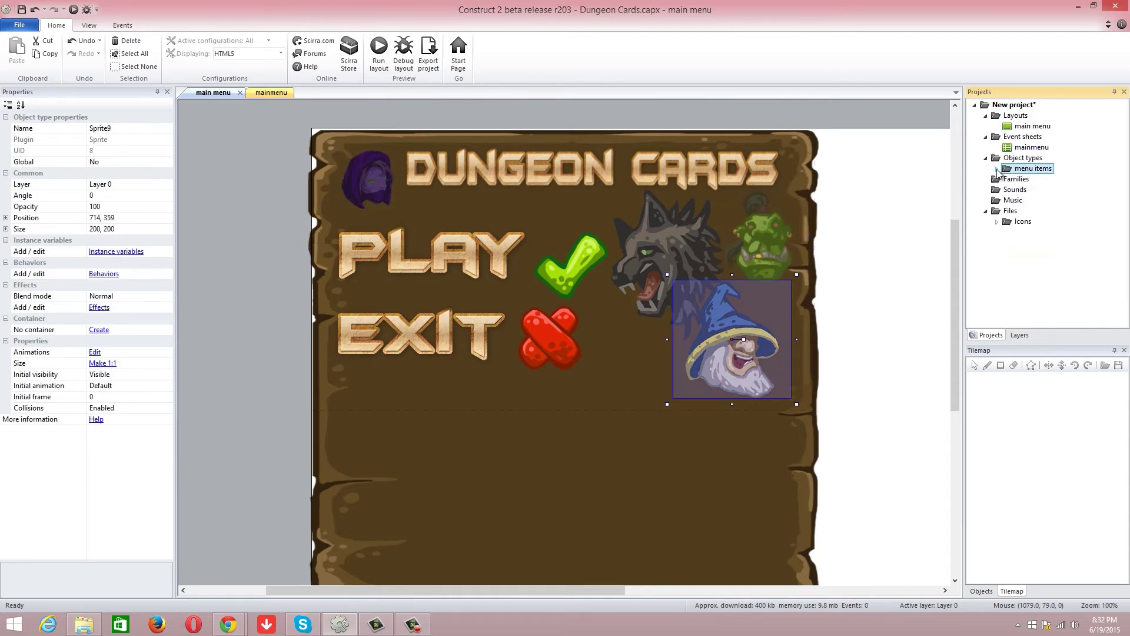
click(997, 169)
click(997, 169)
Add a second Object types subfolder, keeping the default name New folder
right_click(1014, 167)
right_click(995, 158)
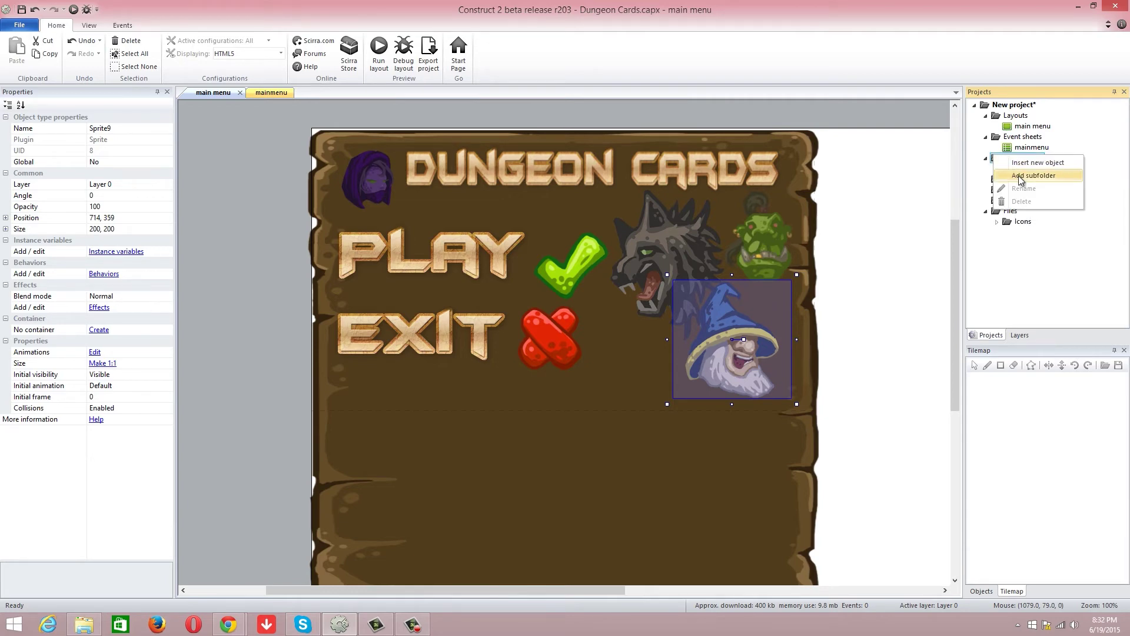
click(1021, 175)
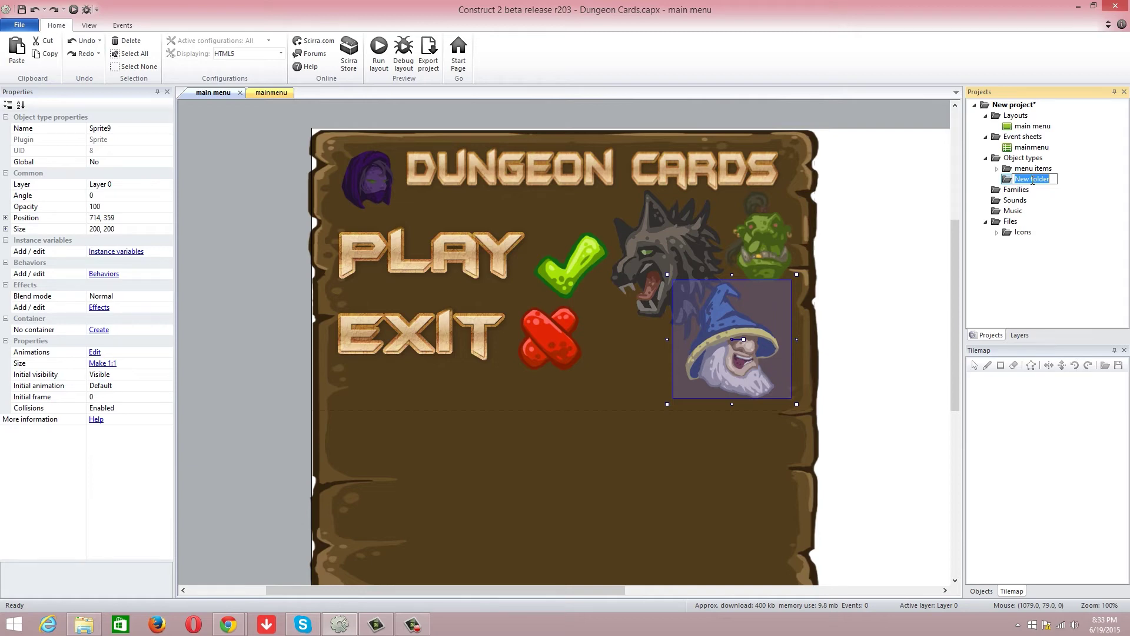
click(941, 168)
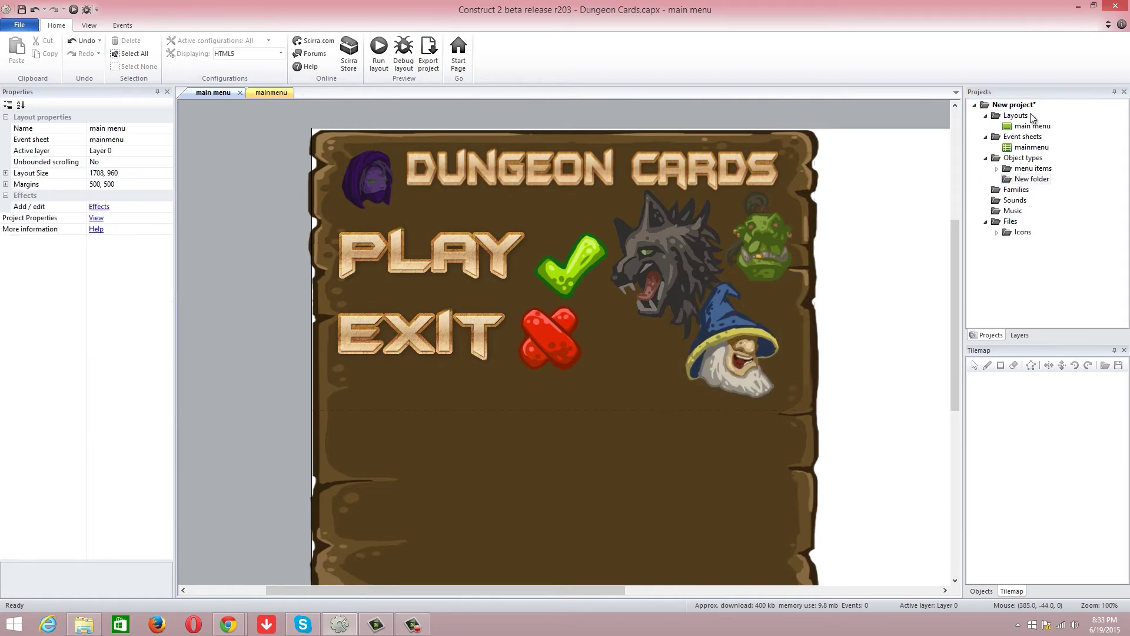
Add a new layout to the project with its own new event sheet
right_click(1013, 105)
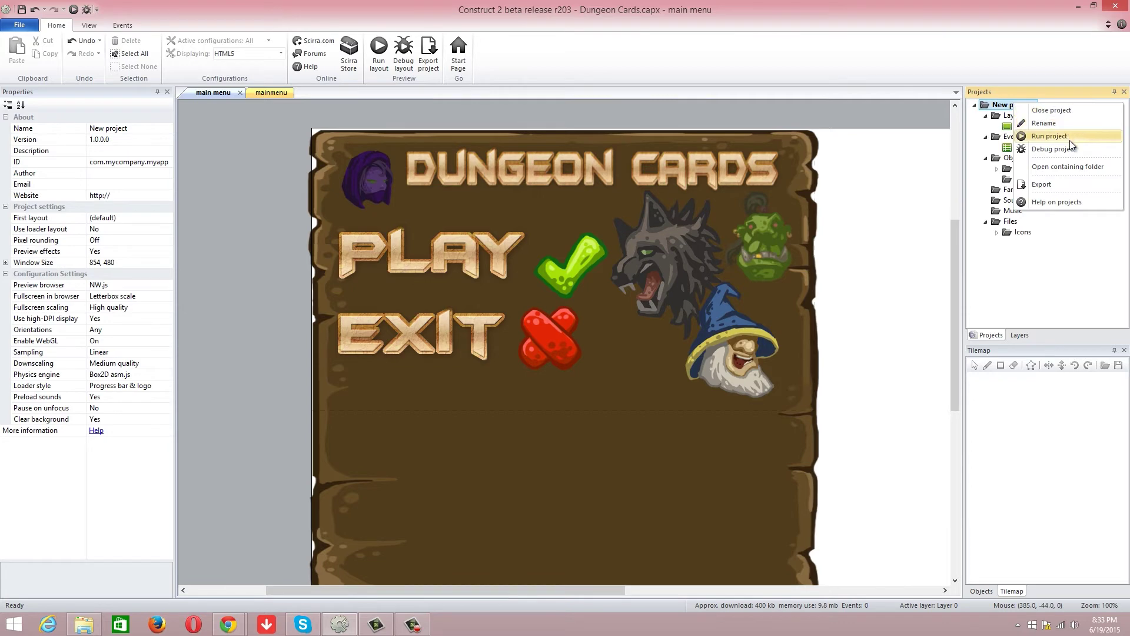
right_click(999, 104)
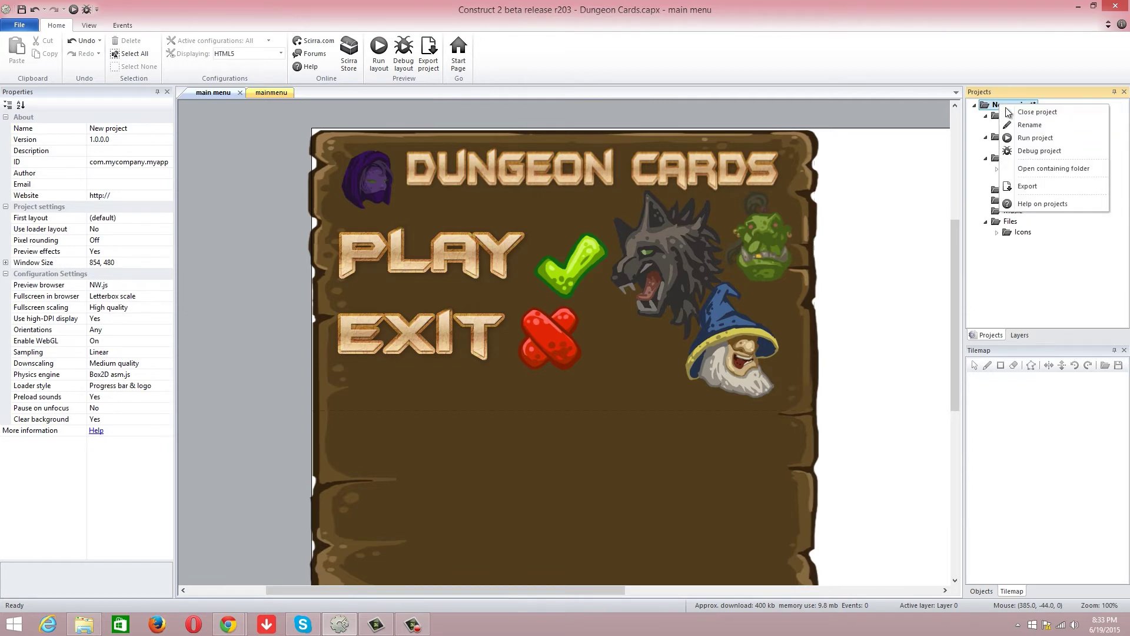
click(910, 116)
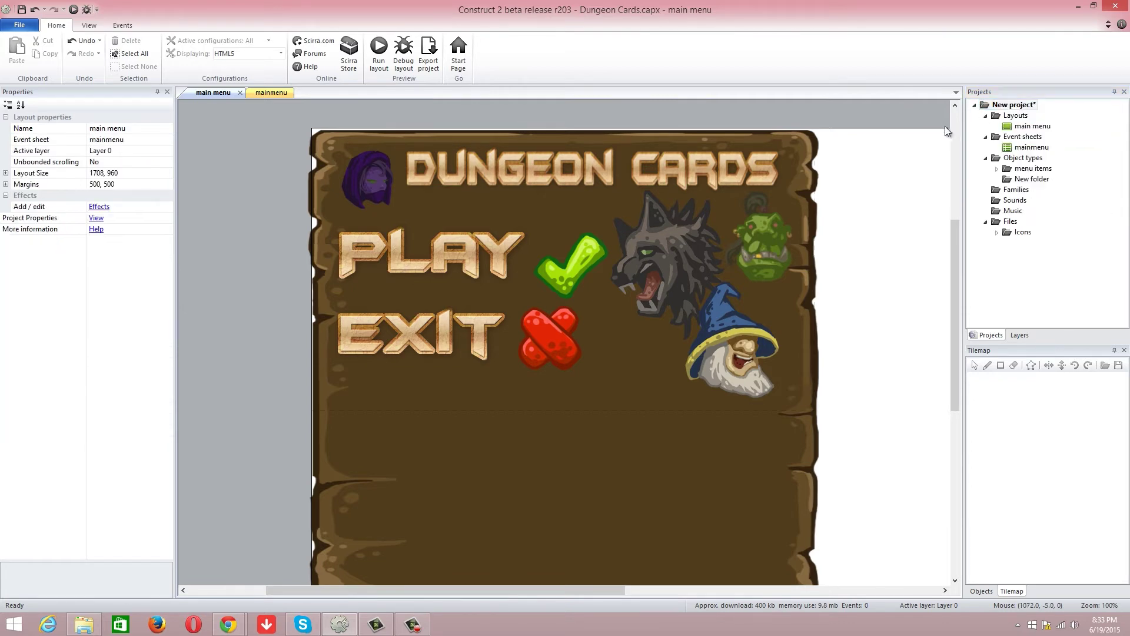
scroll(910, 116, up, 1)
right_click(1008, 117)
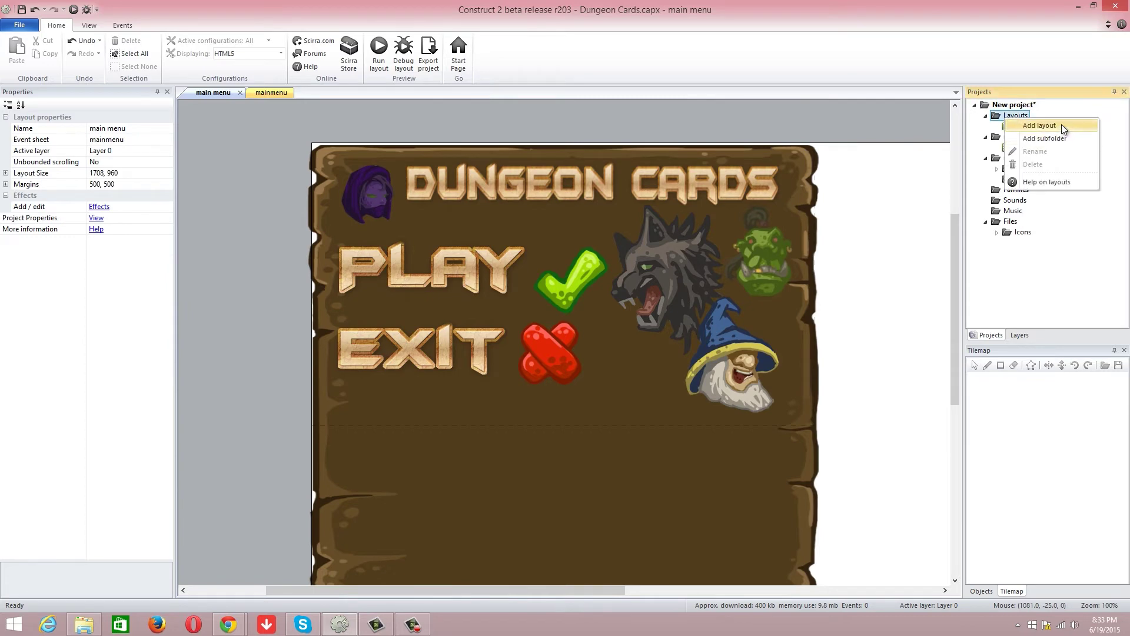
click(1062, 125)
click(528, 285)
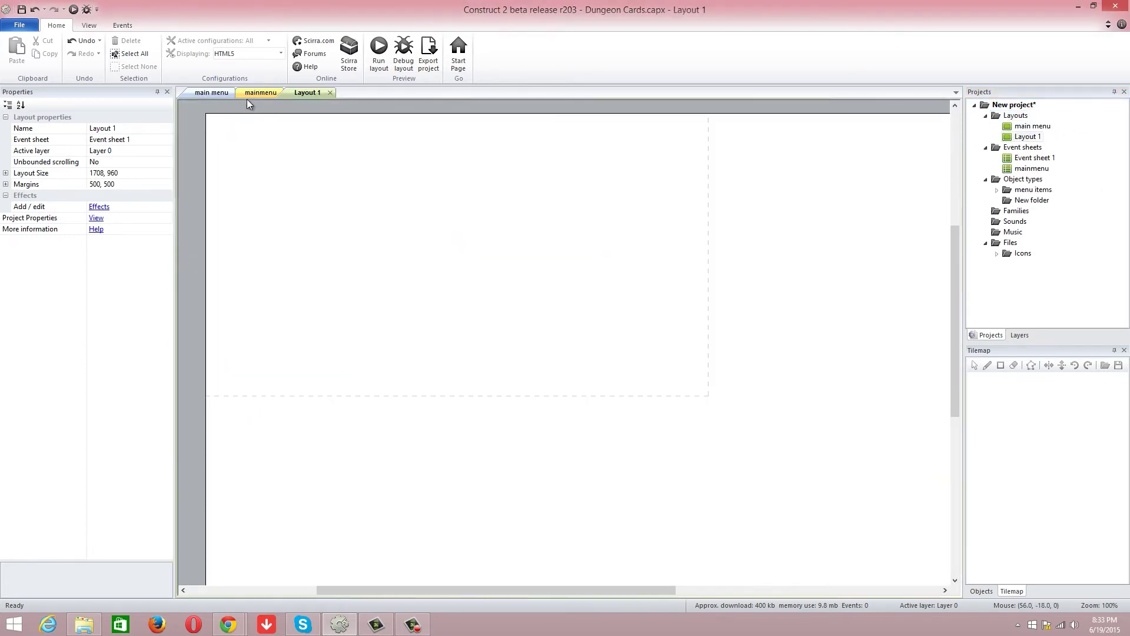
Check the mainmenu event sheet and select the PLAY, EXIT and checkmark sprites in main menu
click(246, 91)
click(214, 93)
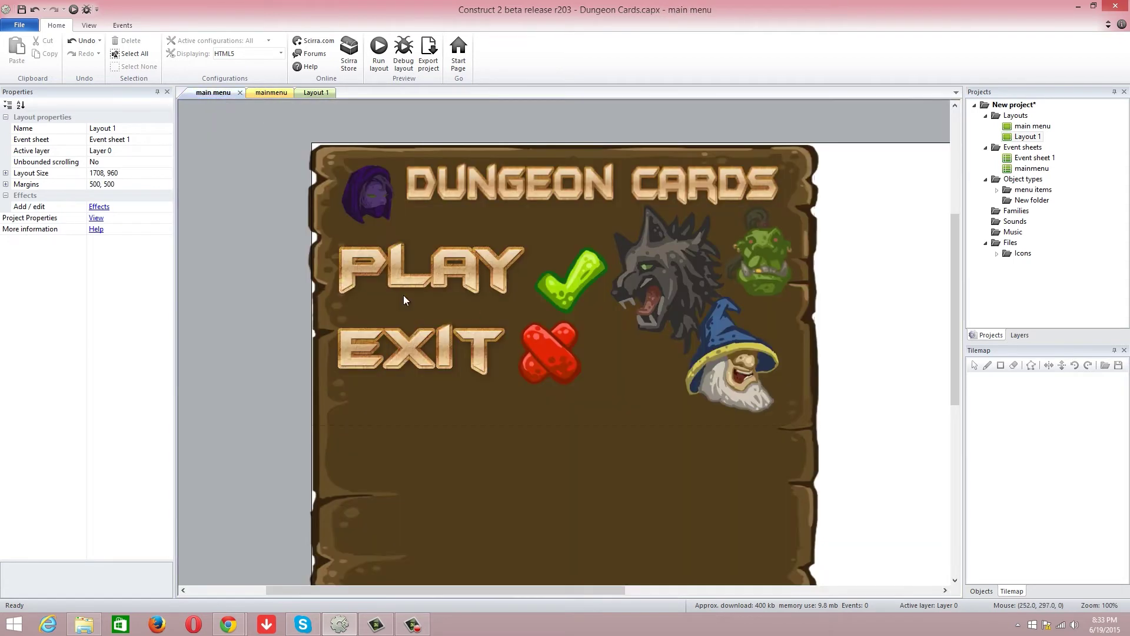
click(407, 276)
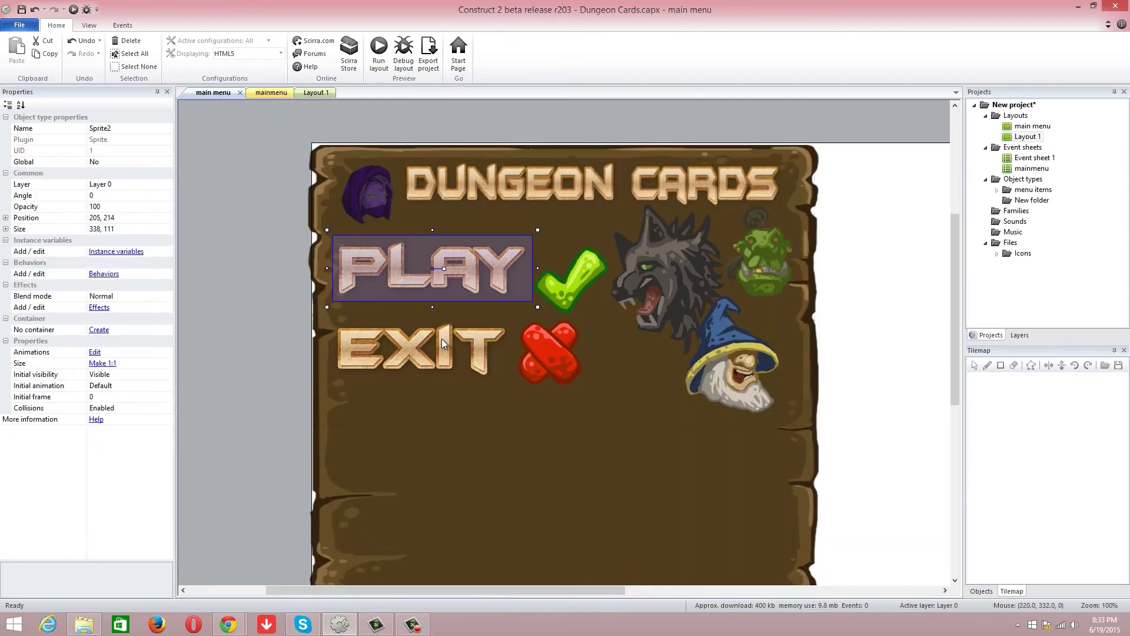
click(442, 338)
click(559, 286)
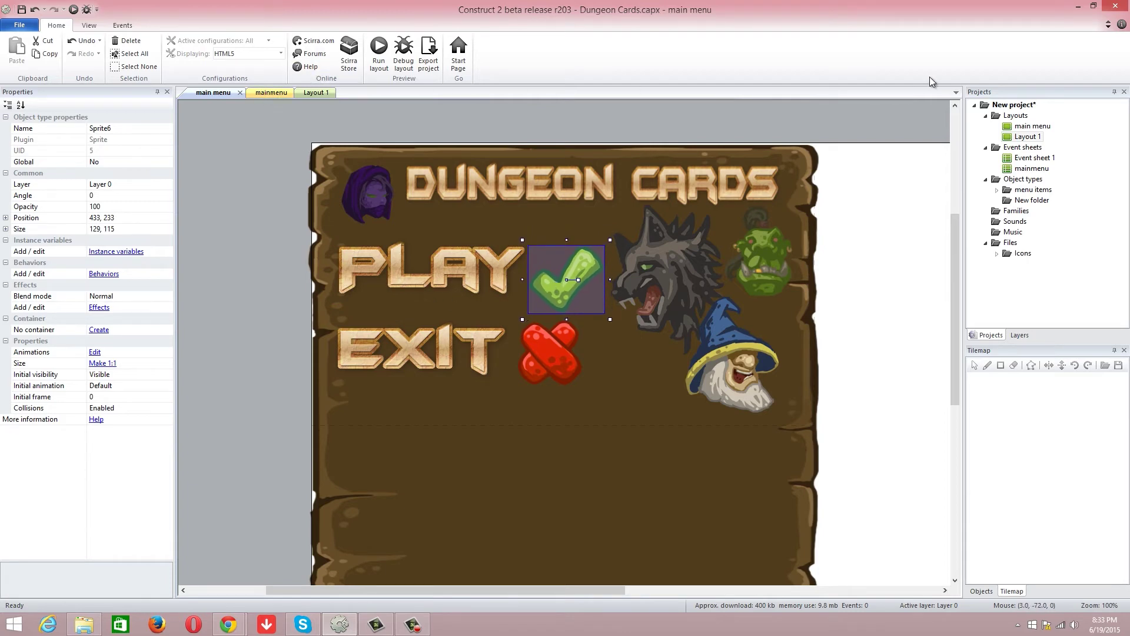
Rename Layout 1 to 'game'
right_click(1030, 137)
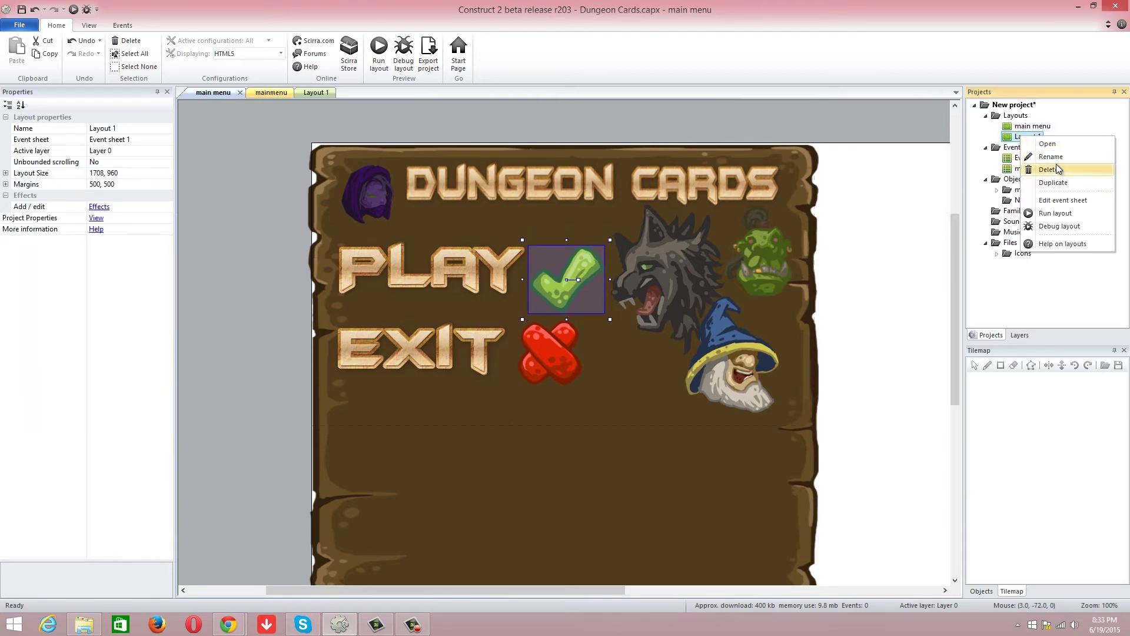
click(1058, 158)
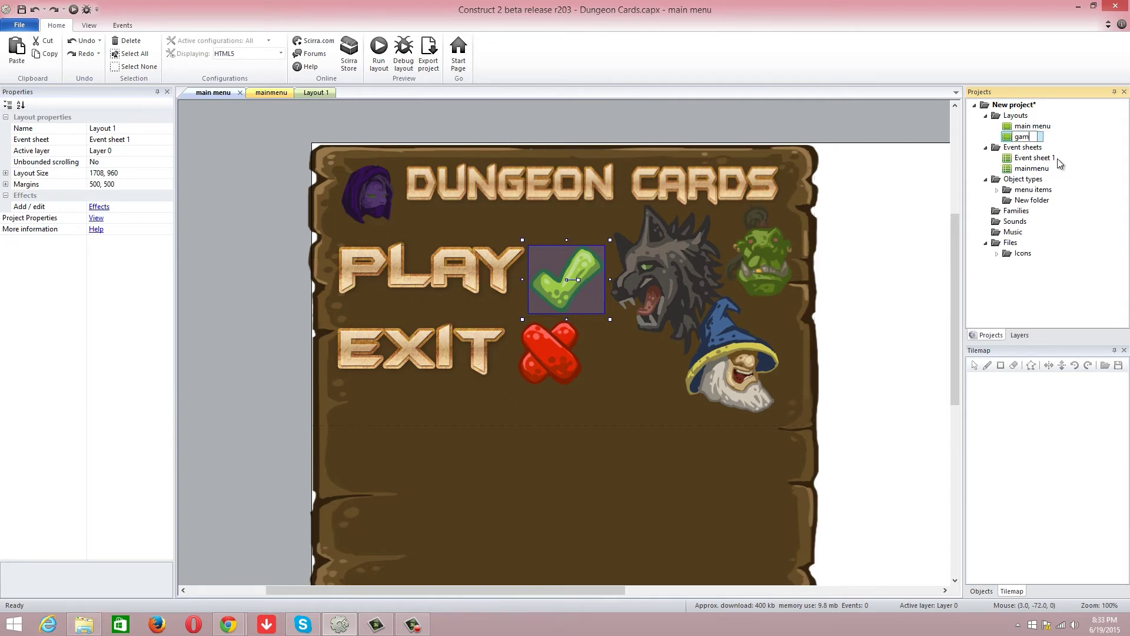
click(894, 118)
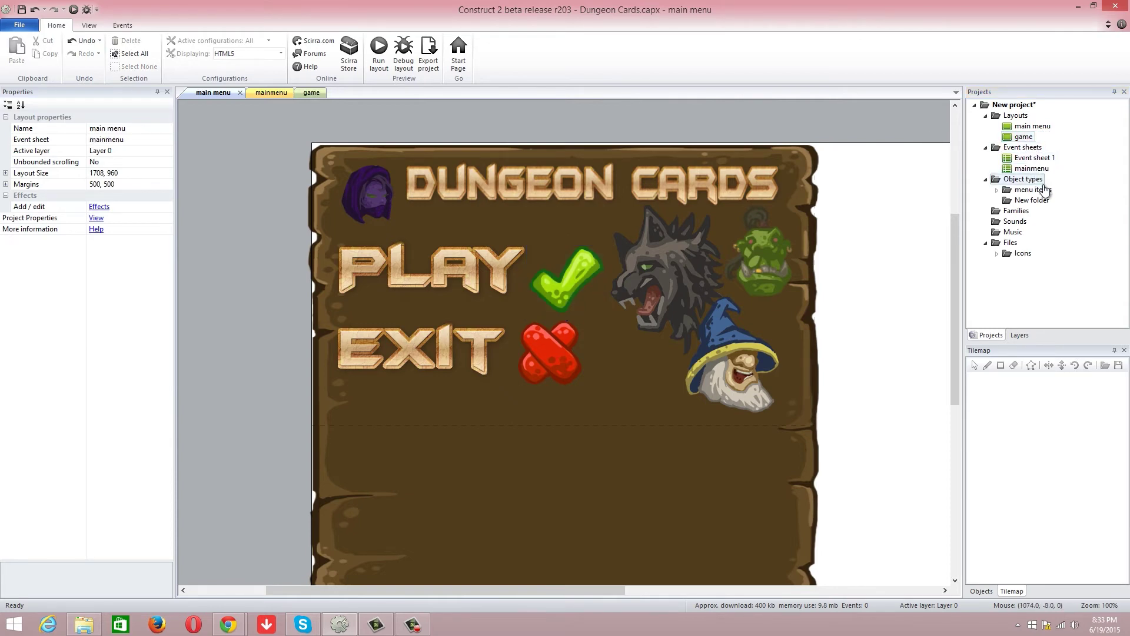
Rename Event sheet 1 to 'game'
right_click(1034, 159)
click(1078, 180)
text(game)
key(Return)
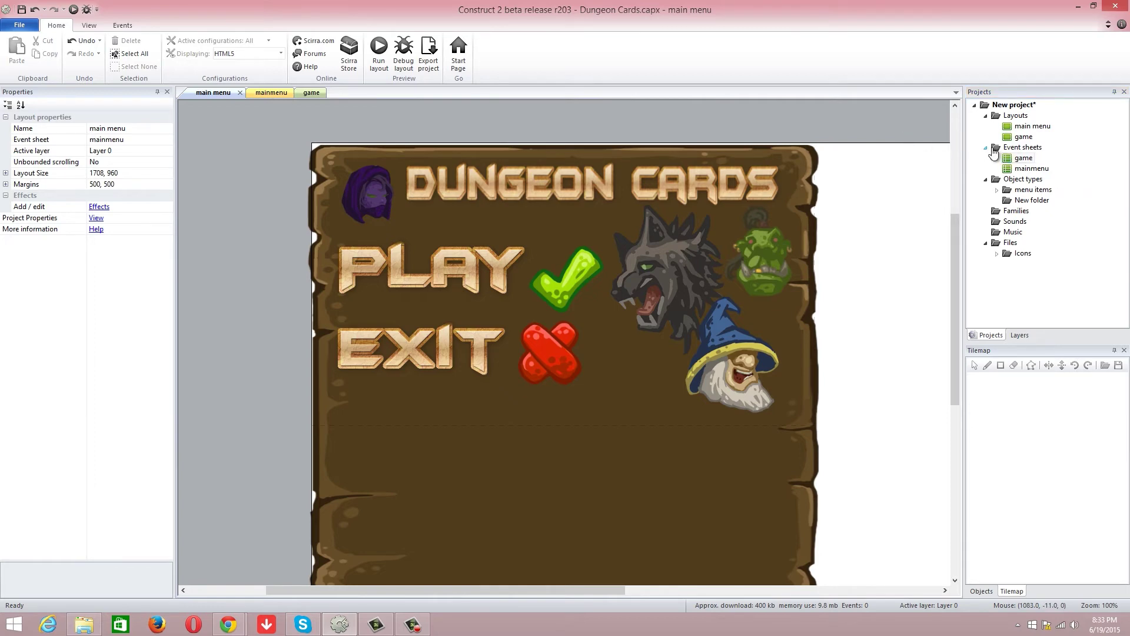
click(1024, 168)
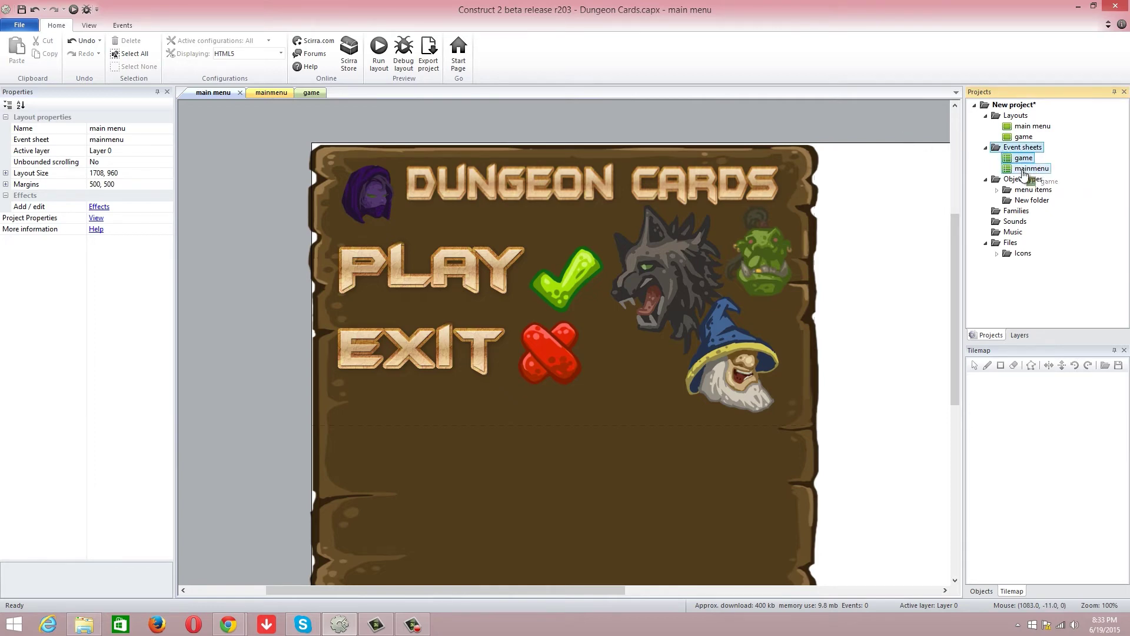
Rename the New folder object-type folder to 'game items'
right_click(1025, 200)
click(1054, 233)
text(game items)
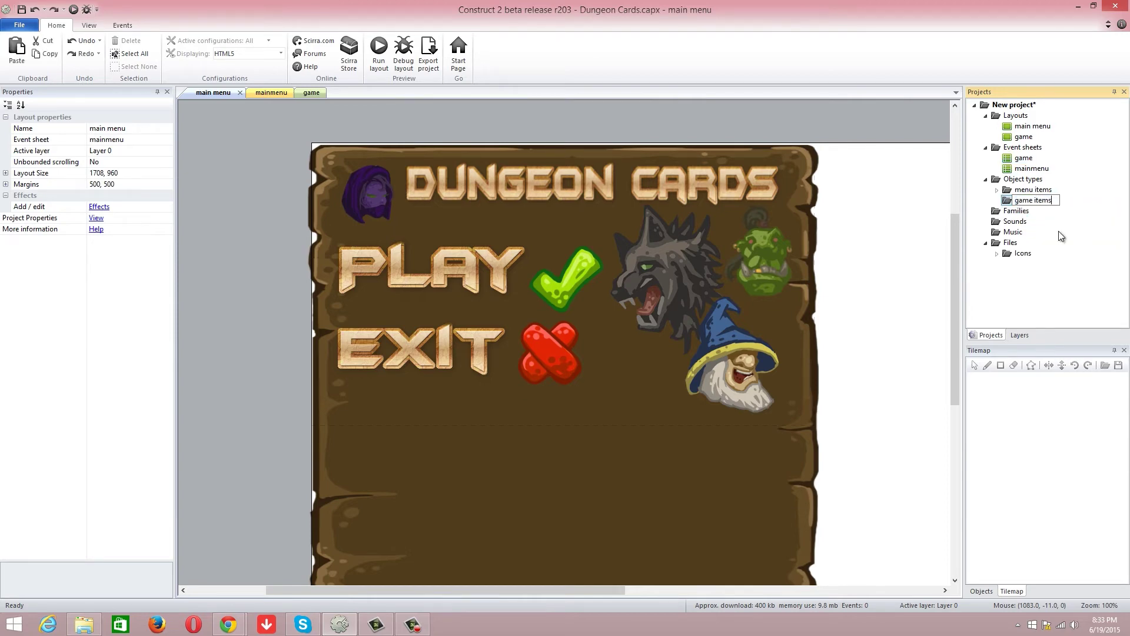
key(Return)
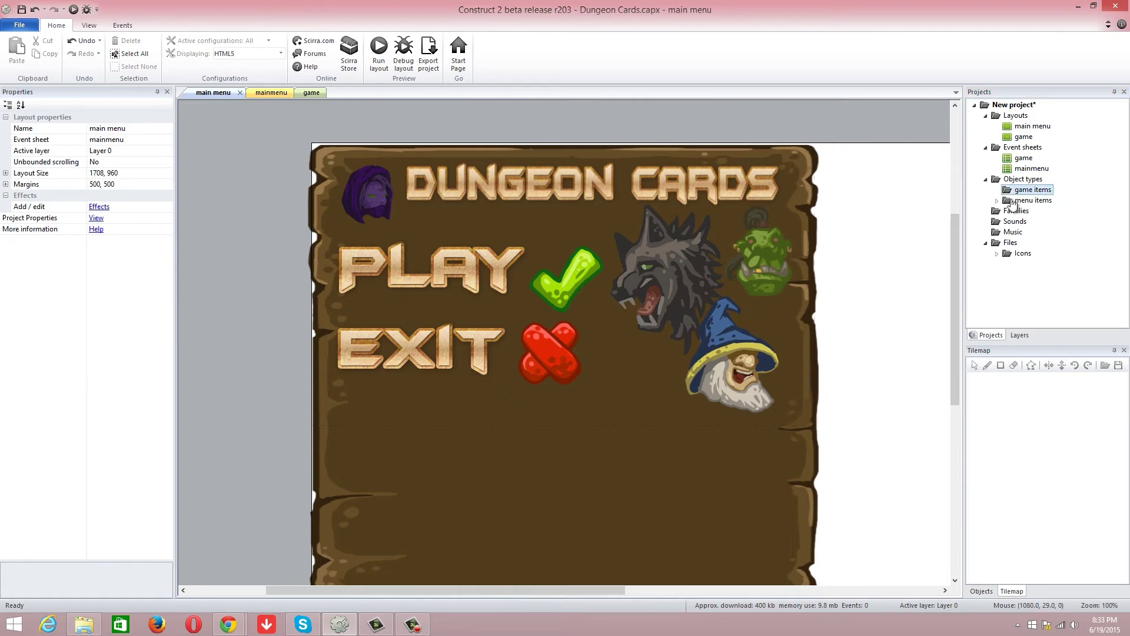
Insert a new Sprite object into the empty game layout
click(312, 95)
right_click(248, 159)
click(297, 169)
click(504, 281)
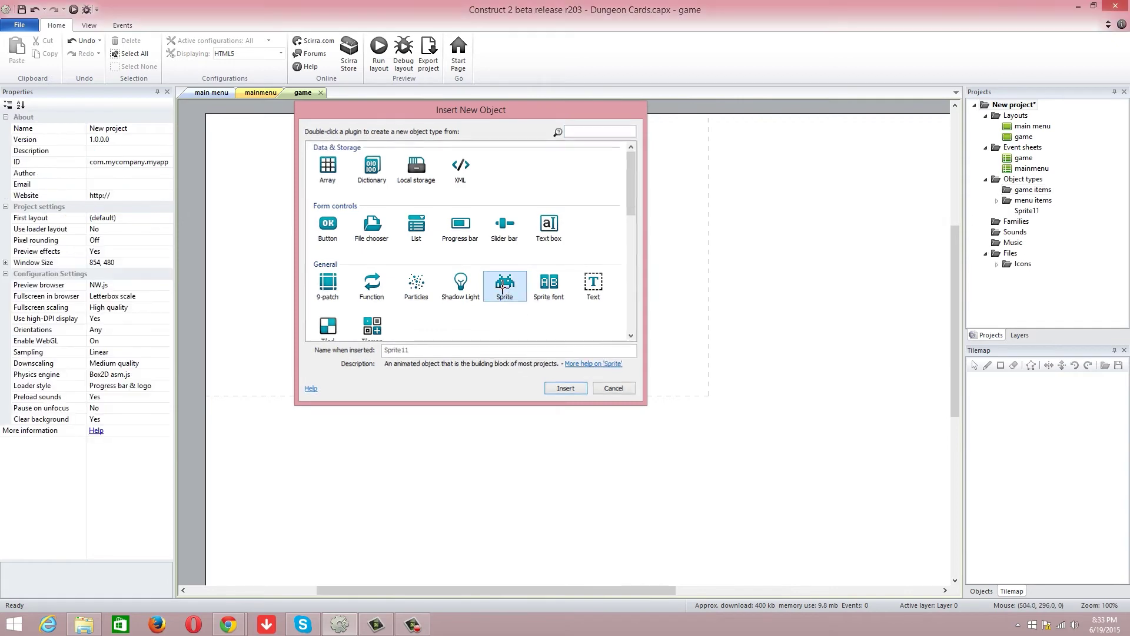
double_click(504, 281)
click(429, 234)
Load Ingame_PlayerPanel_Back from TCG_2D_Pack/UI as the sprite image and place it at 439, 324
click(44, 130)
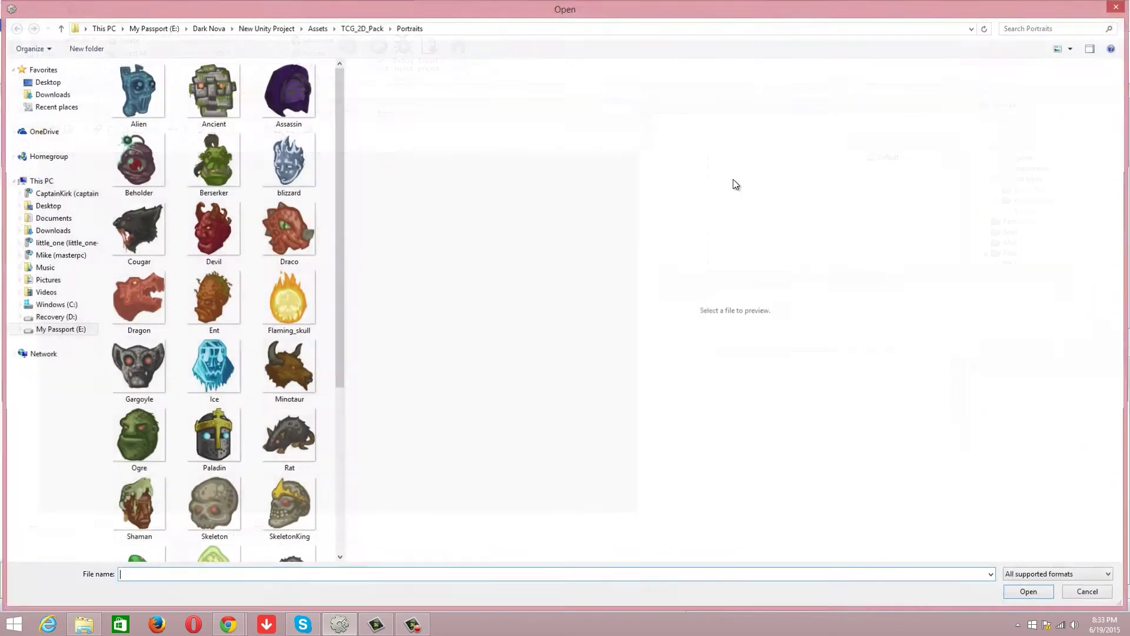
click(316, 34)
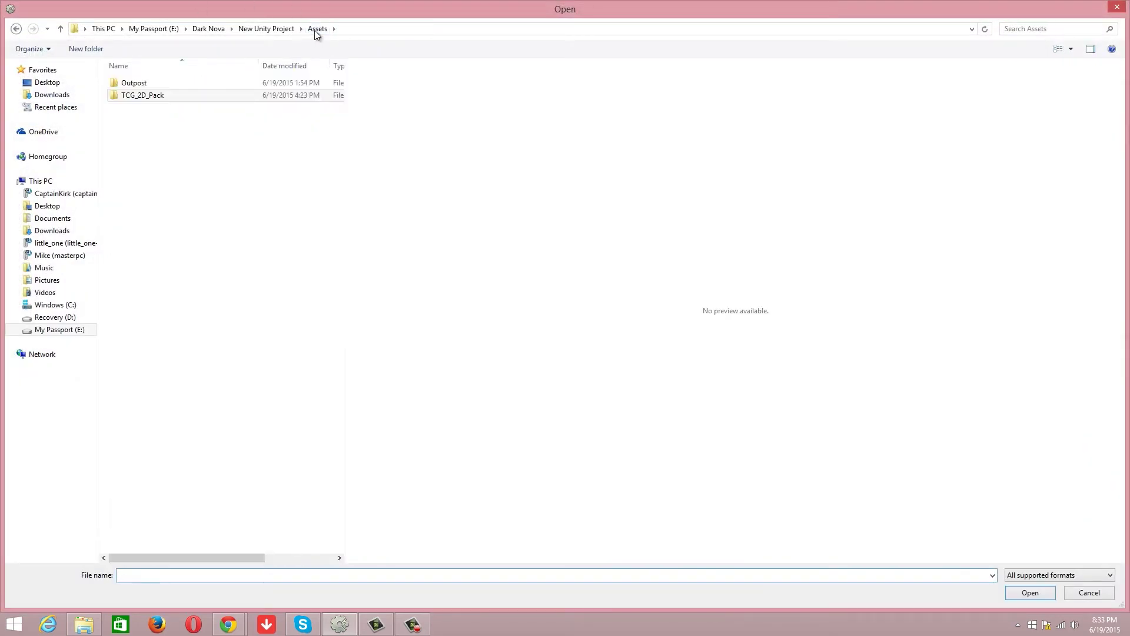
double_click(178, 96)
double_click(127, 130)
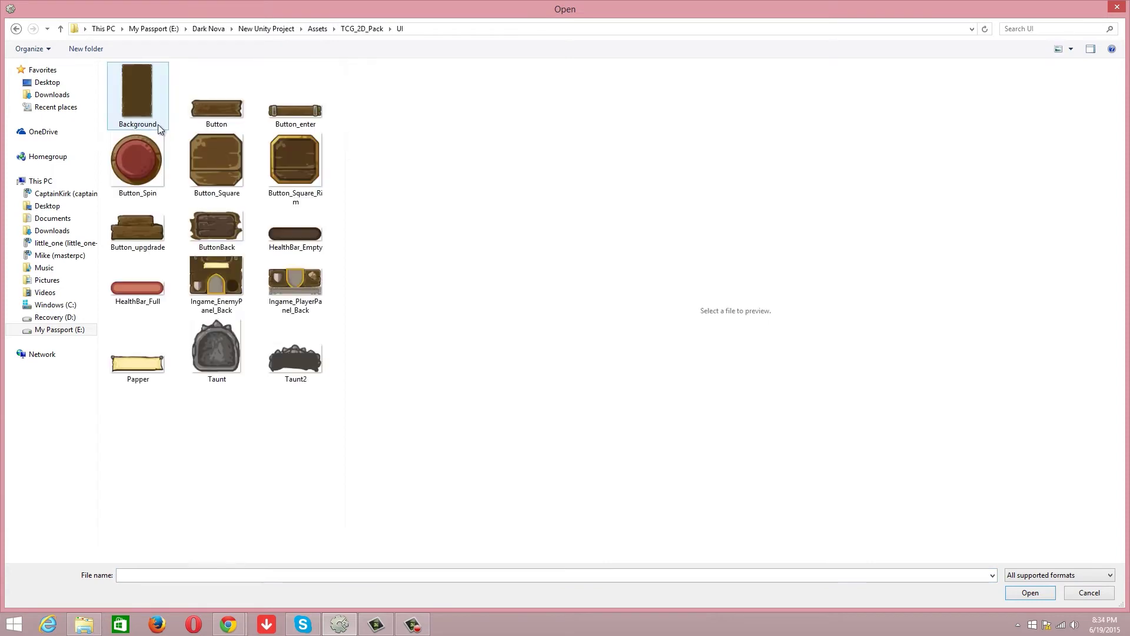
click(215, 163)
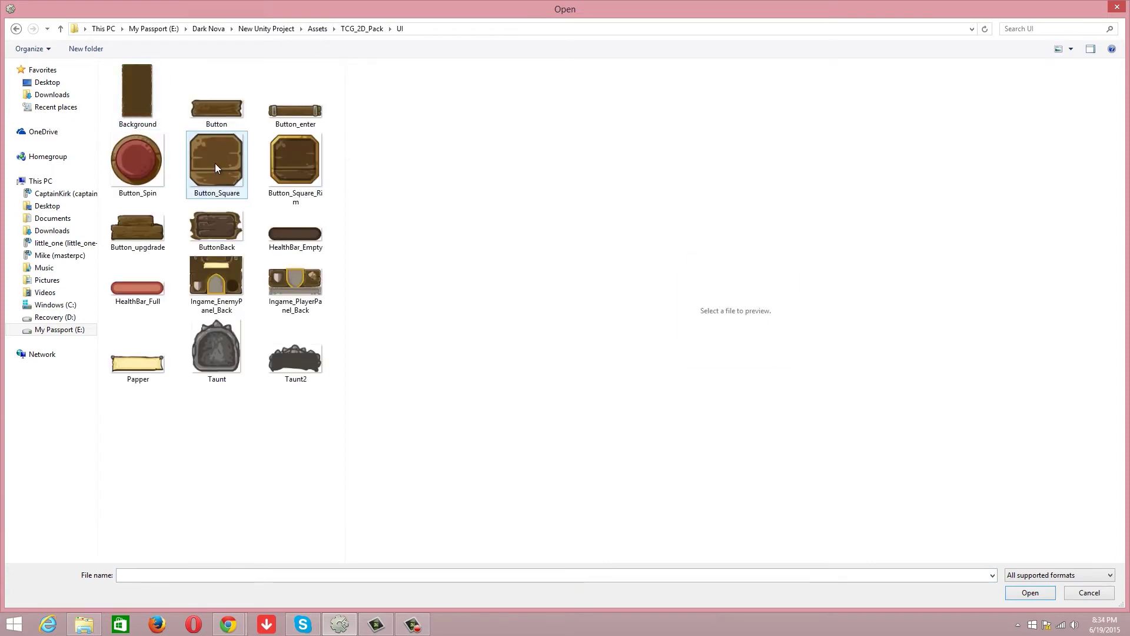
click(218, 283)
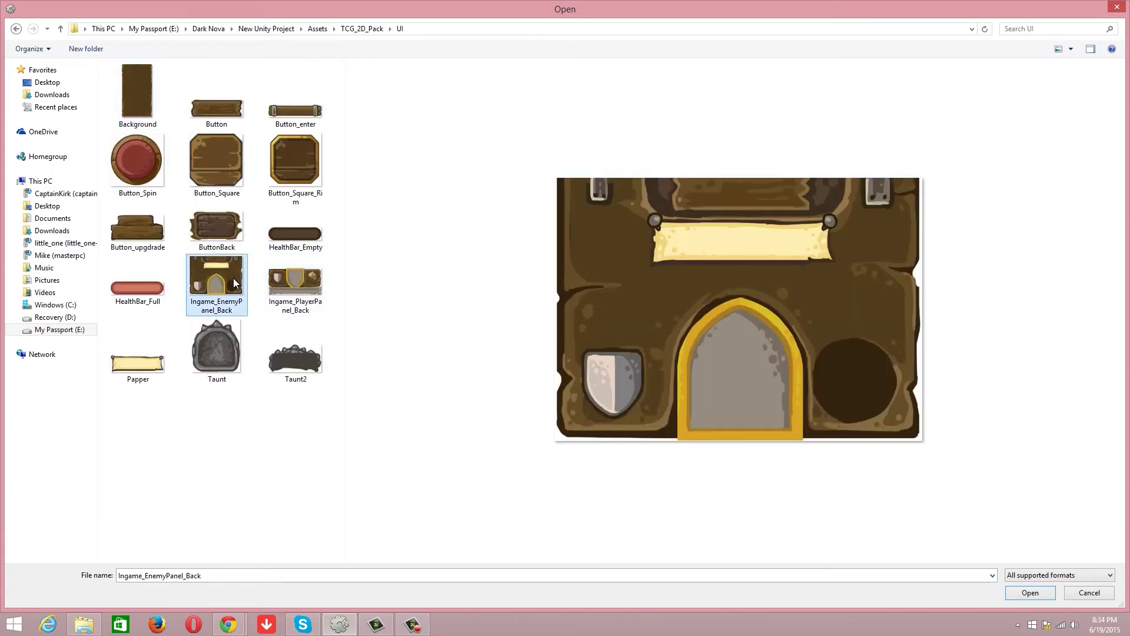
click(301, 277)
double_click(301, 276)
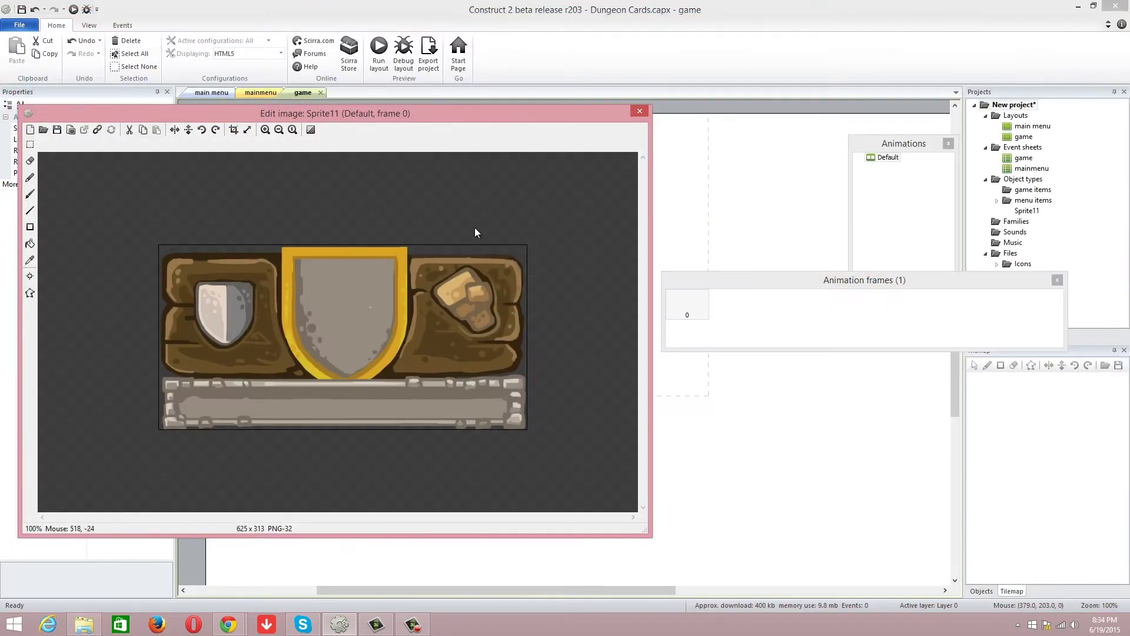
click(639, 111)
drag(422, 253, 462, 323)
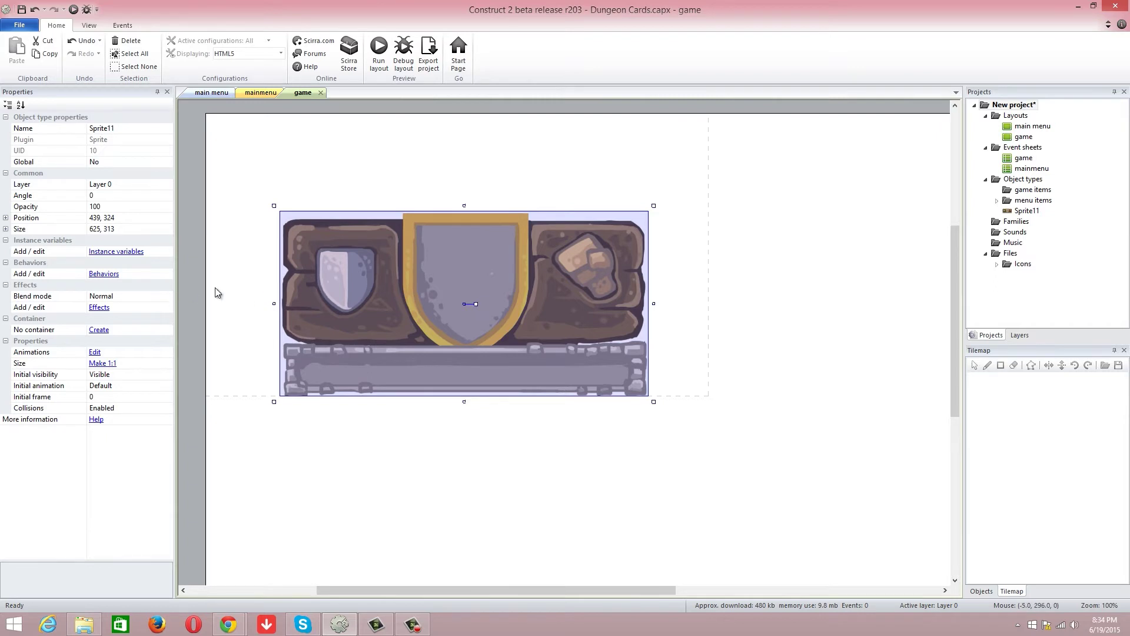
Try a 239 layout width and move the panel, then undo to keep Sprite11 at 439, 324
click(92, 218)
click(94, 219)
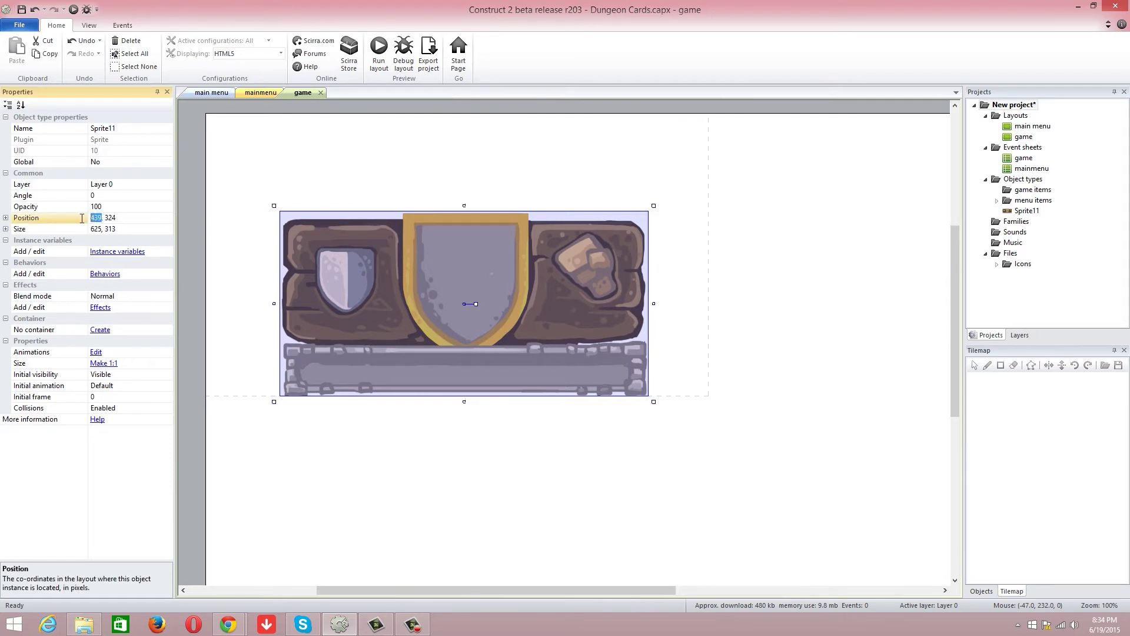
click(200, 217)
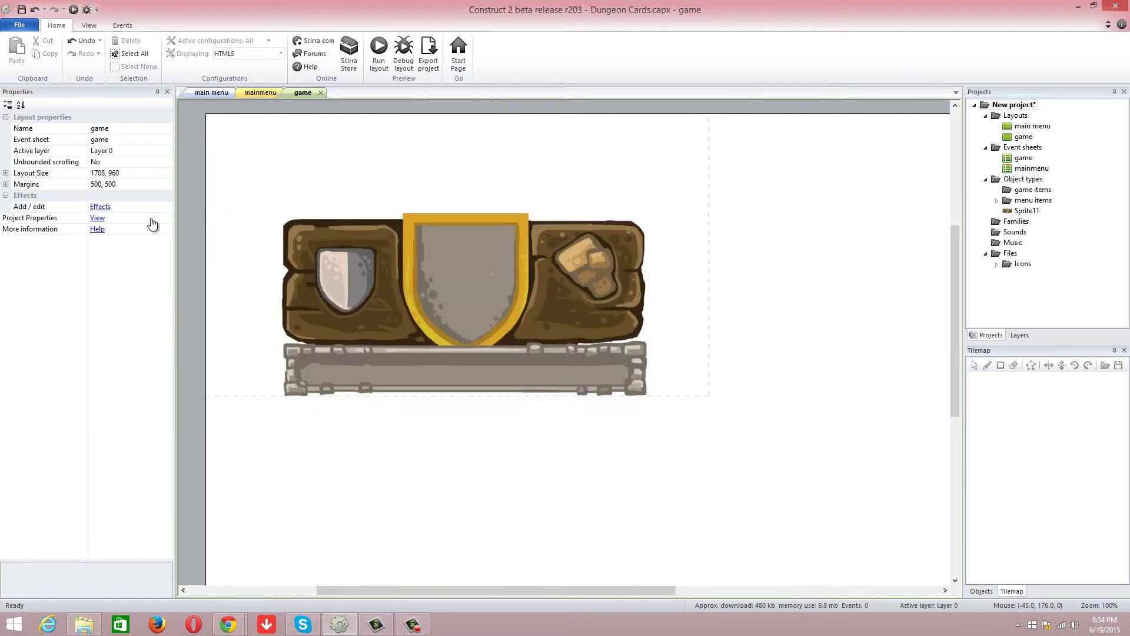
click(117, 173)
click(119, 173)
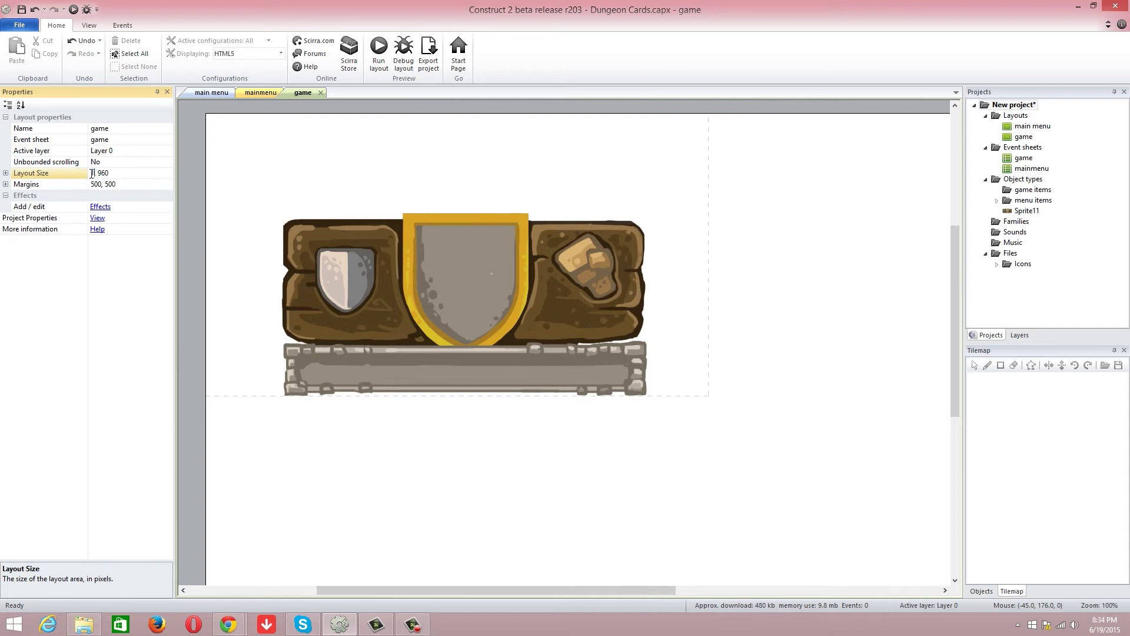
text(239)
click(185, 205)
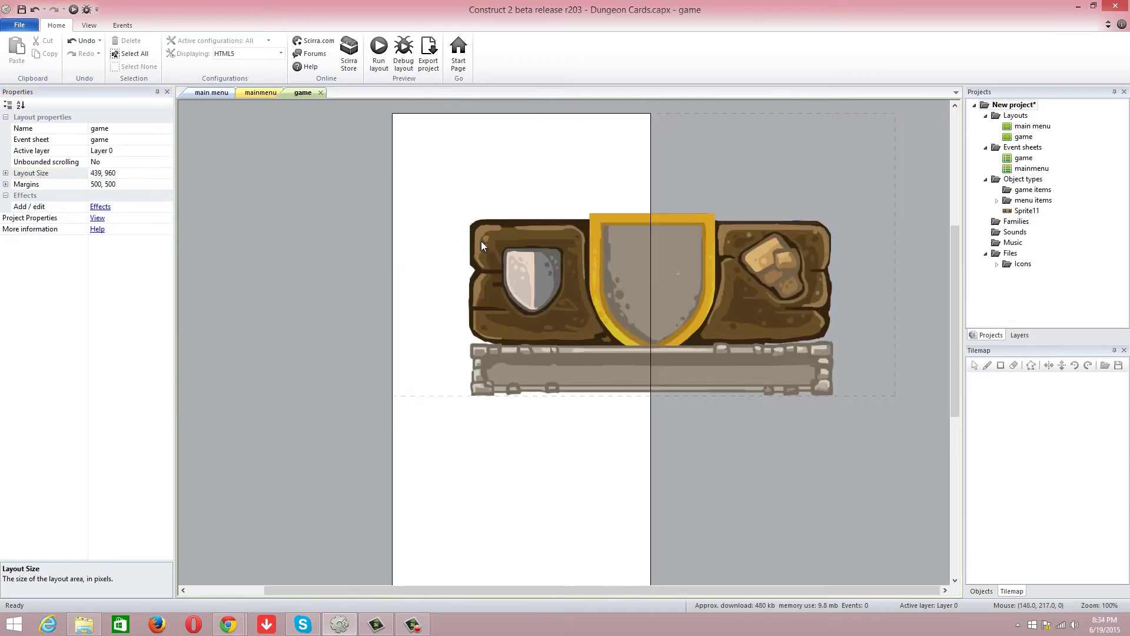
drag(499, 263, 386, 265)
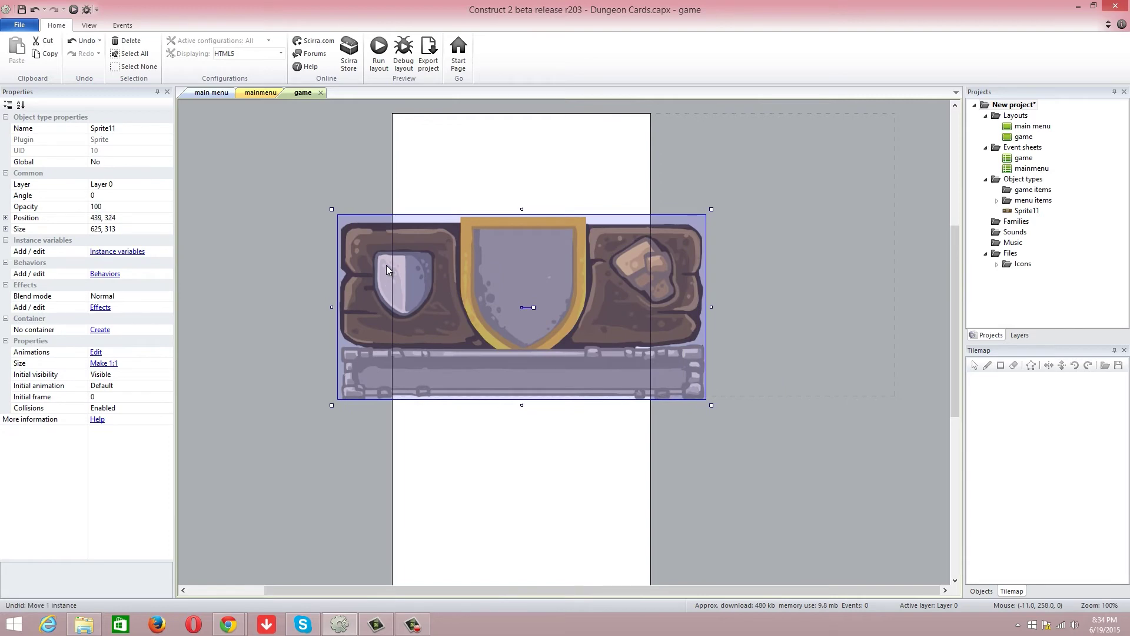
key(ctrl+z)
key(ctrl+z)
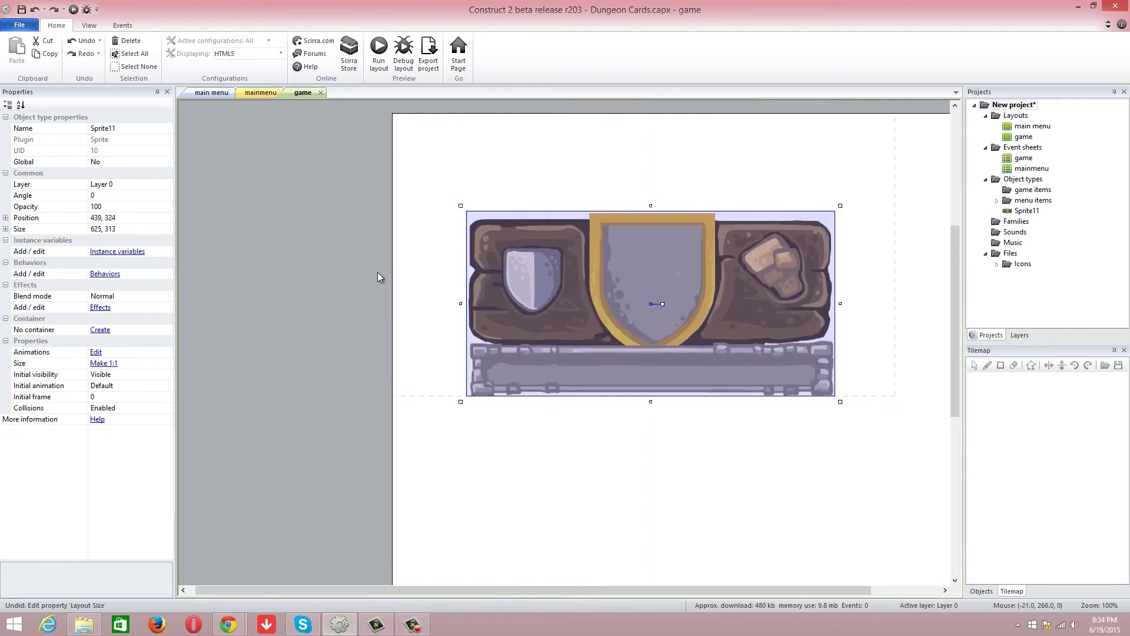
Insert a new sprite using the Background image and move it to the right
right_click(479, 184)
click(502, 186)
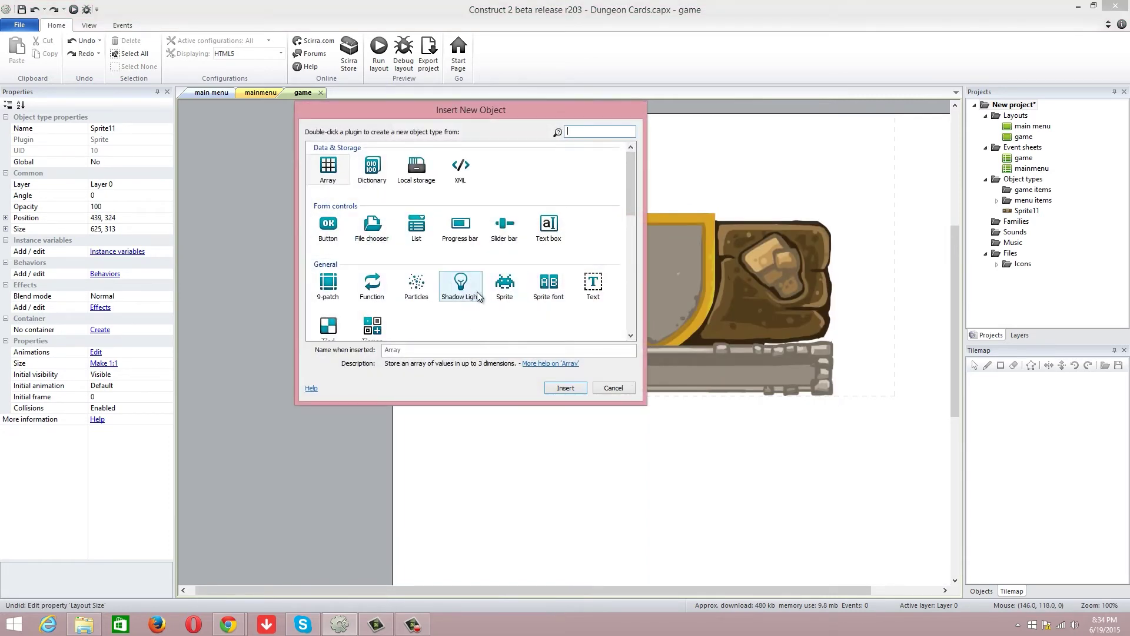
double_click(504, 283)
click(471, 180)
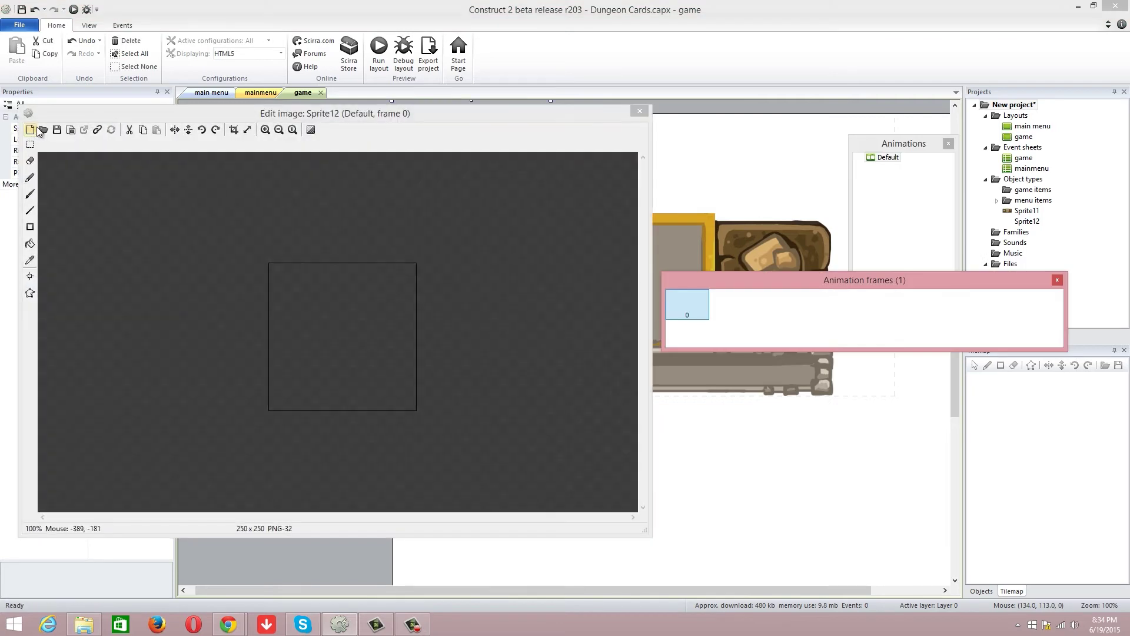
click(43, 130)
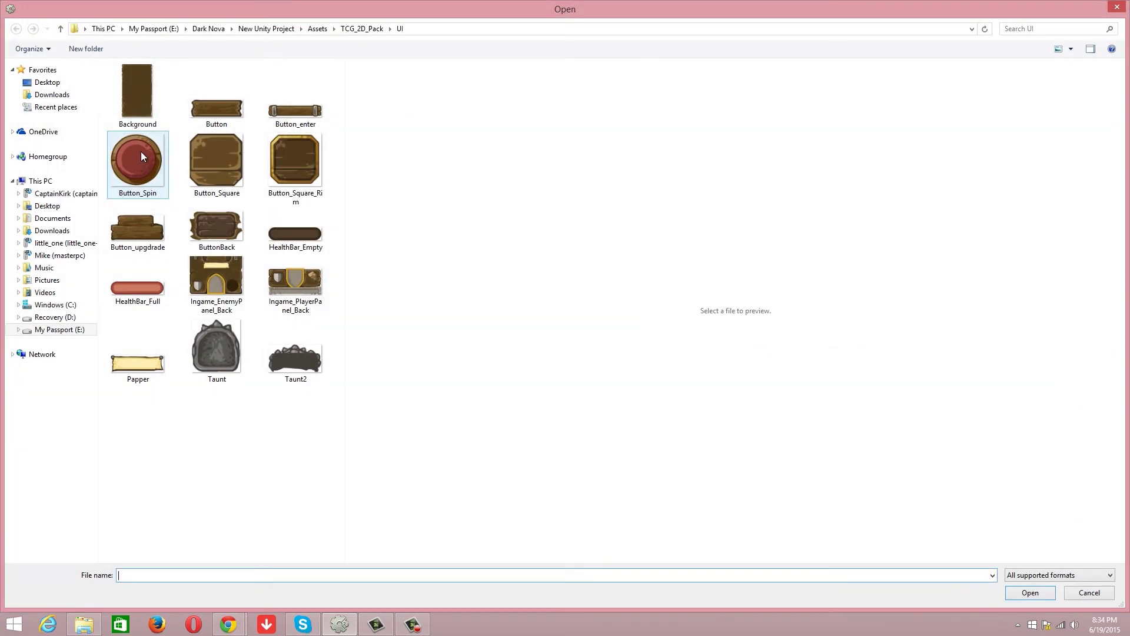
double_click(220, 353)
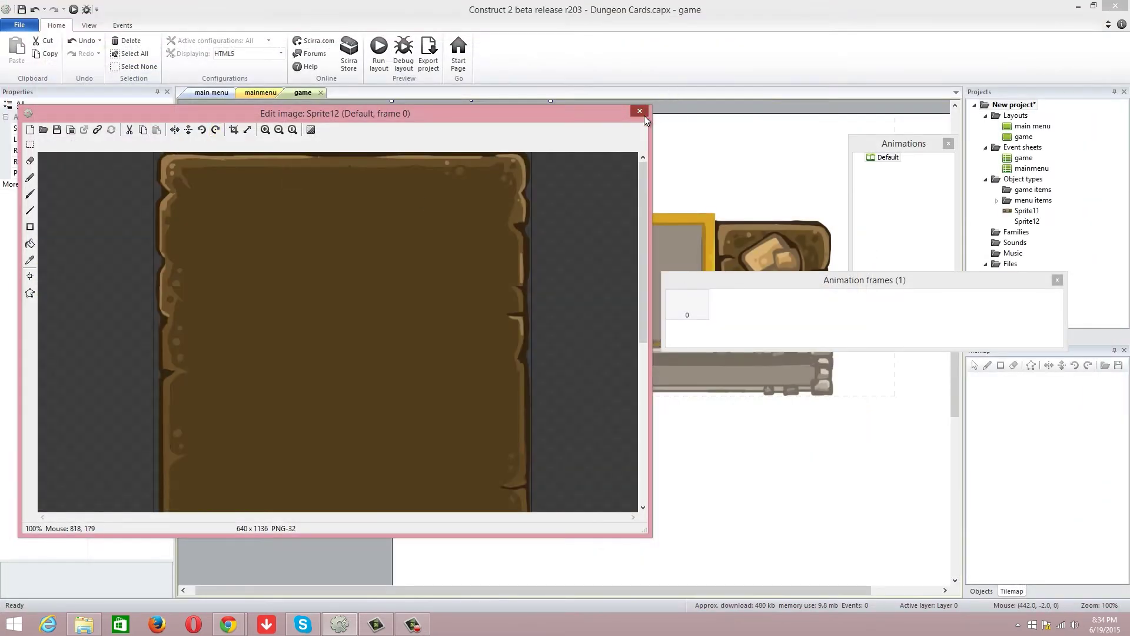
click(639, 111)
drag(530, 277, 605, 278)
ctrl+scroll(604, 273, down, 3)
ctrl+scroll(604, 273, down, 1)
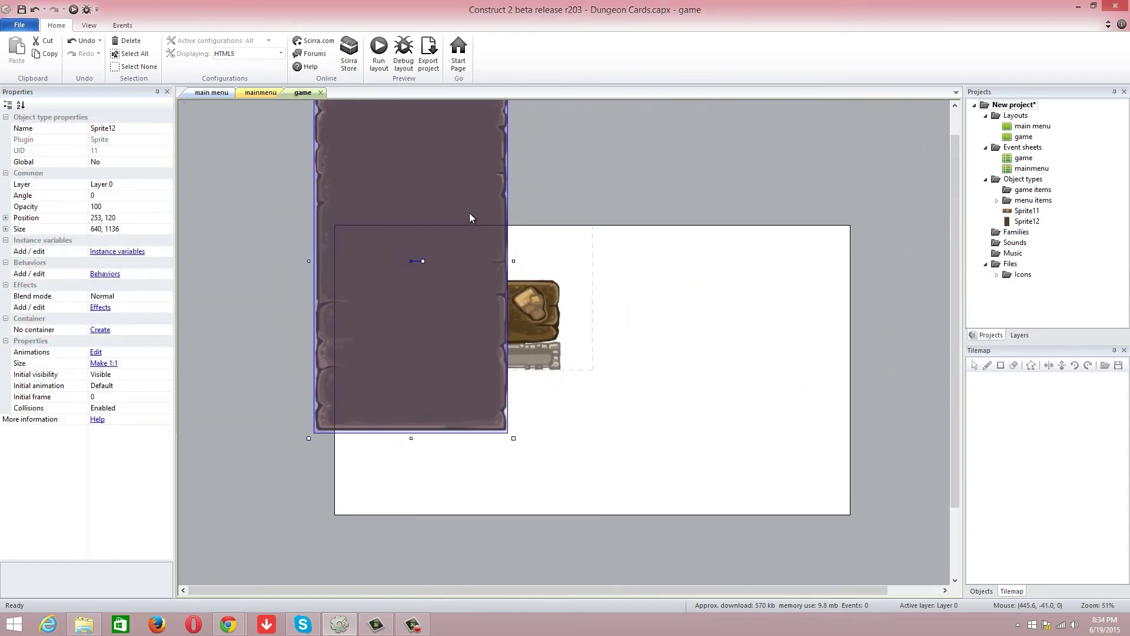
drag(468, 210, 489, 213)
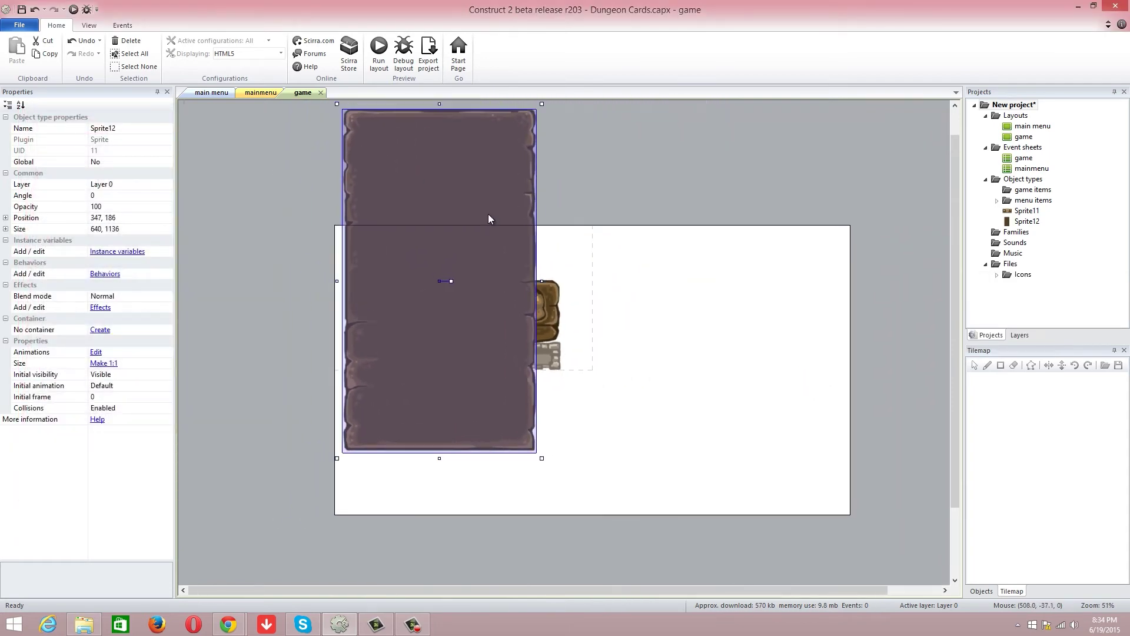
Rotate the brown background panel to 90° and send it to the bottom of the Z order
click(109, 196)
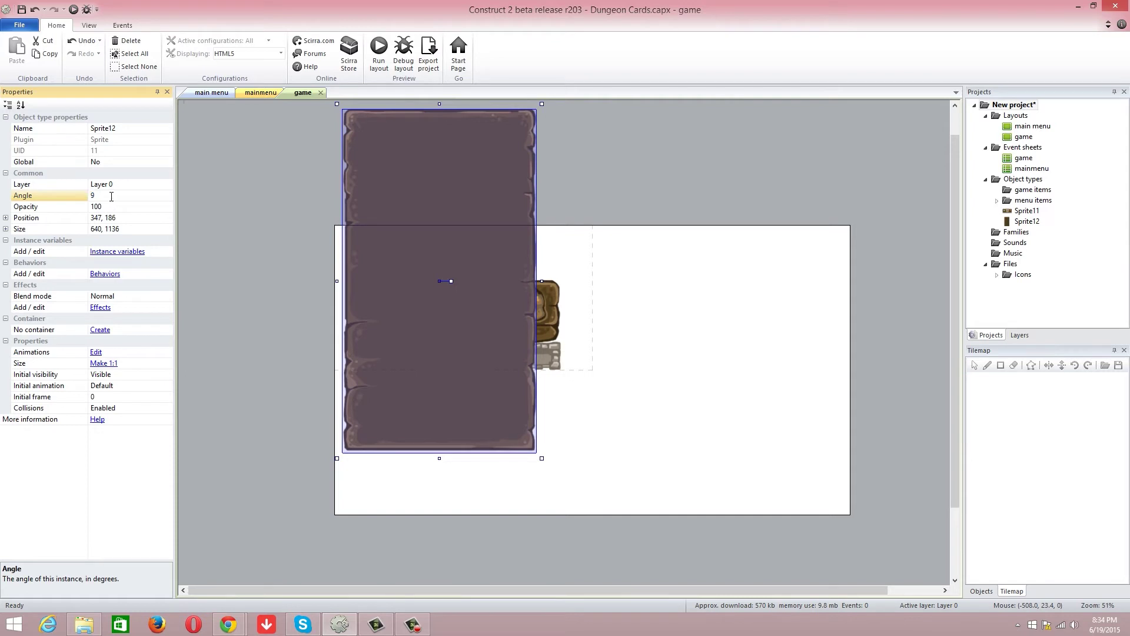
text(90)
click(254, 204)
drag(428, 256, 481, 278)
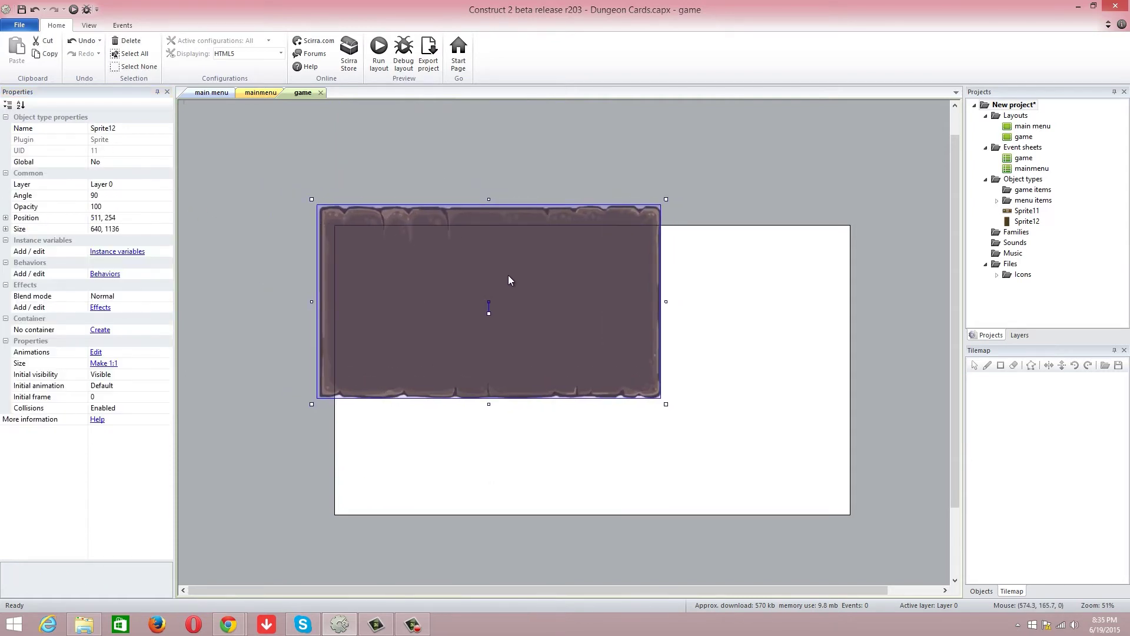
right_click(508, 275)
mouse_move(570, 339)
click(625, 355)
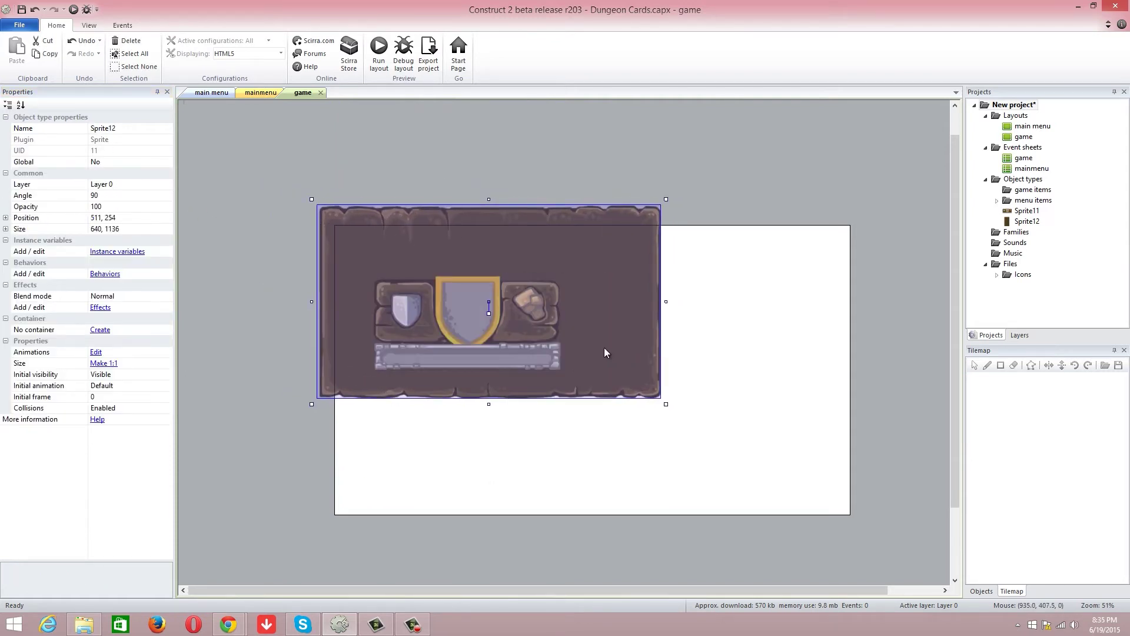
drag(592, 246, 617, 285)
scroll(592, 230, up, 1)
ctrl+scroll(591, 225, up, 4)
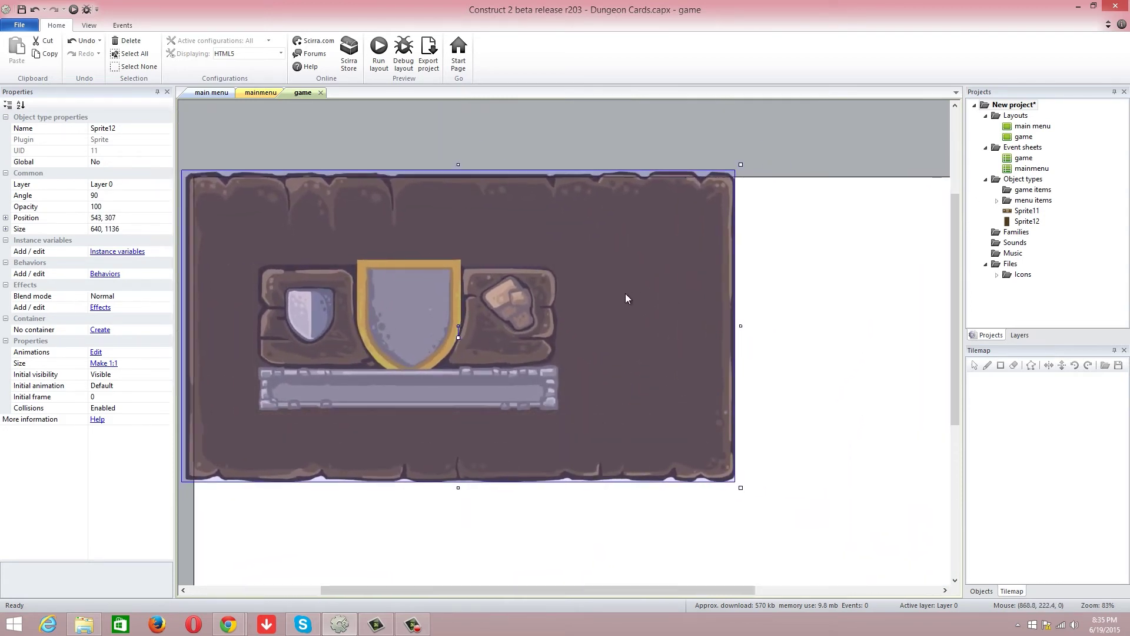
ctrl+scroll(674, 309, down, 1)
ctrl+scroll(673, 309, down, 1)
Resize the board to 500×880 and shrink the shield panel to about 421×190 near its bottom
drag(546, 340, 512, 488)
click(683, 422)
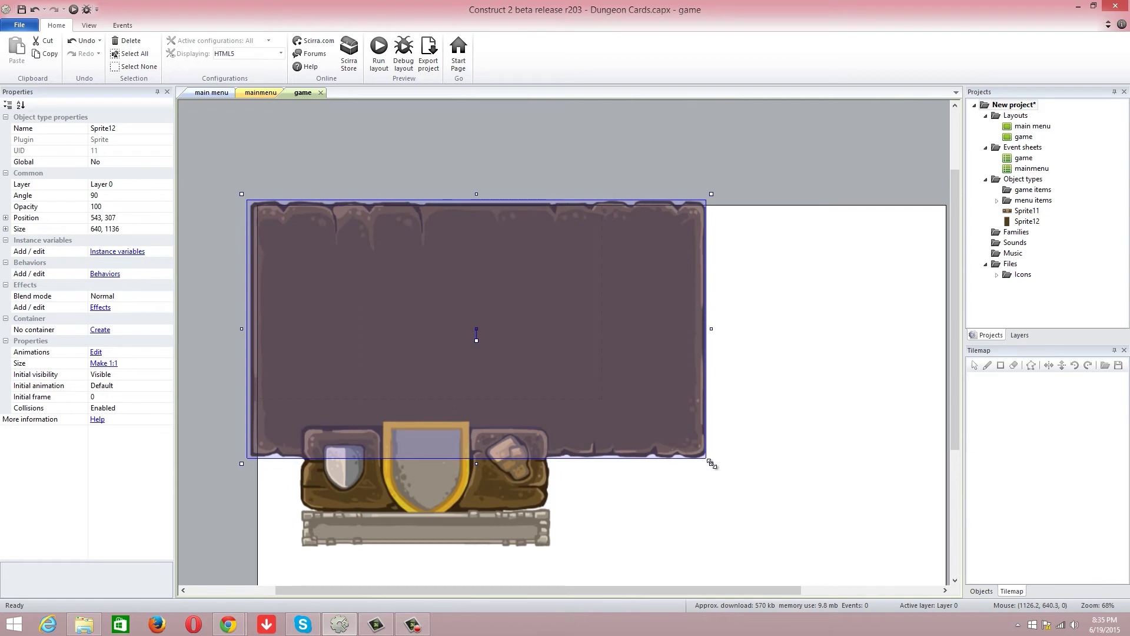
drag(711, 463, 608, 407)
drag(497, 463, 495, 330)
drag(556, 284, 472, 333)
drag(430, 377, 468, 363)
ctrl+scroll(446, 305, up, 3)
drag(567, 591, 493, 571)
Insert a new sprite, Sprite13, loaded with a card panel image
right_click(531, 210)
click(562, 217)
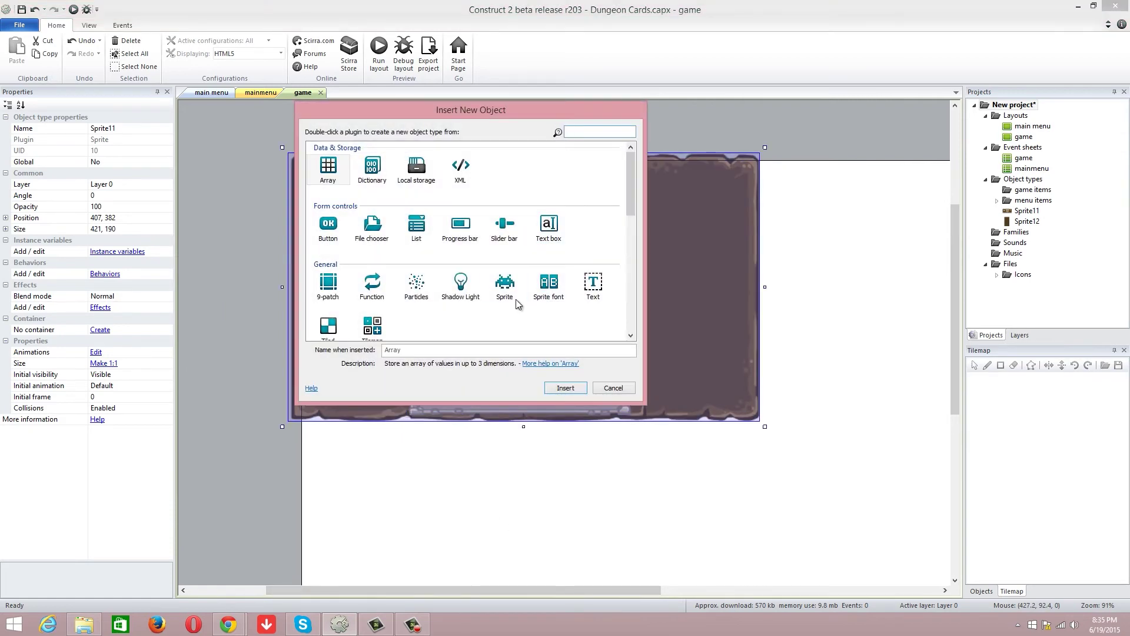
double_click(505, 285)
click(429, 232)
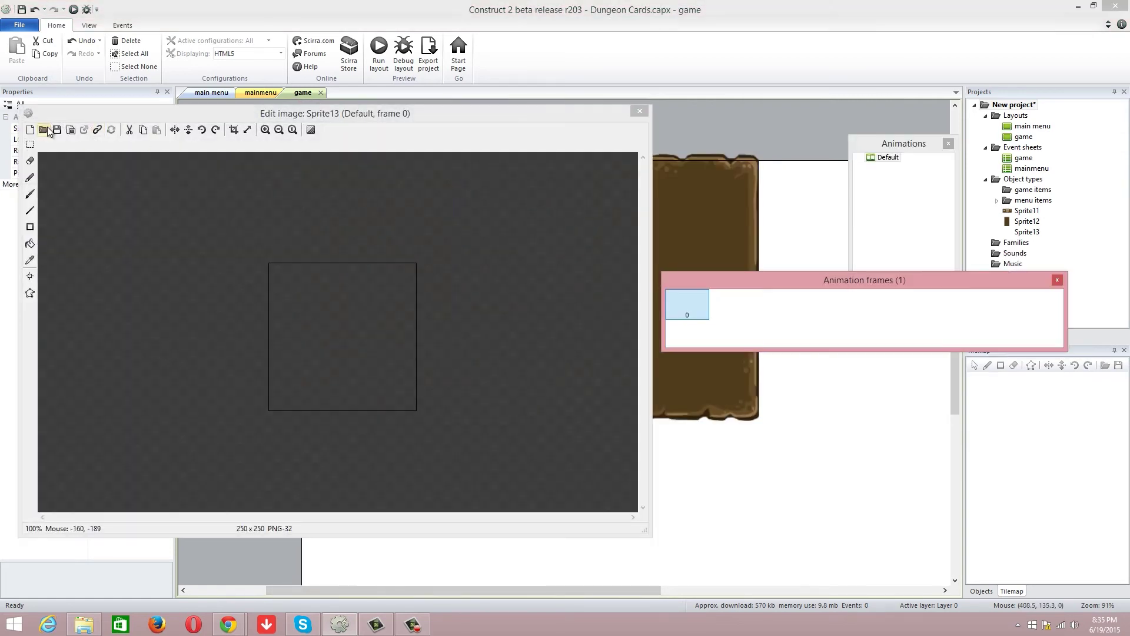
click(46, 129)
double_click(221, 289)
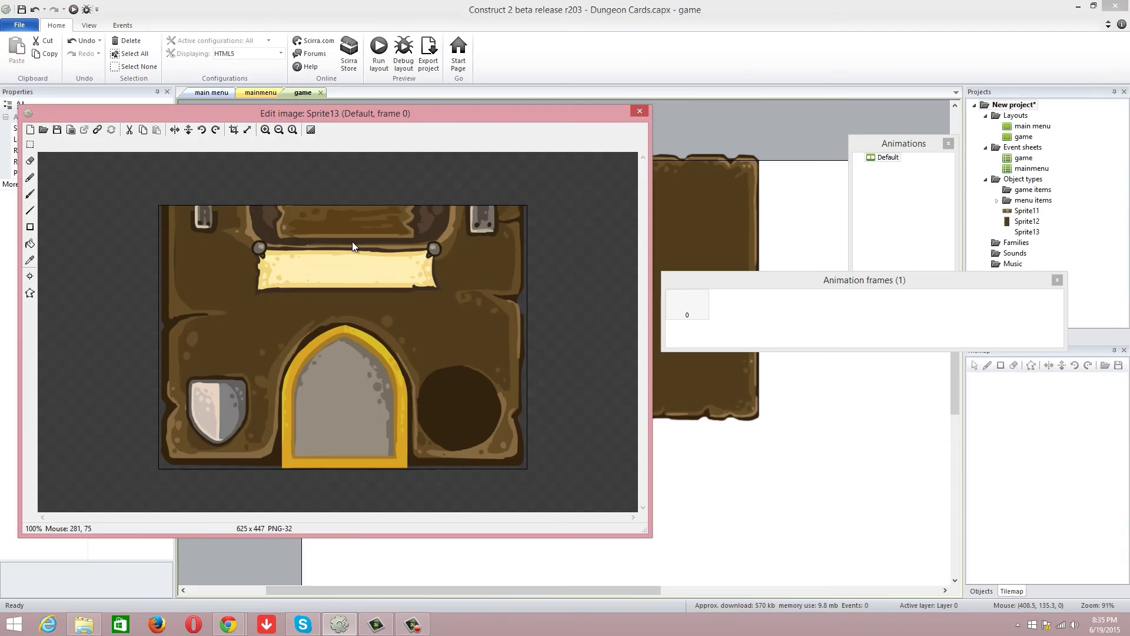
click(639, 110)
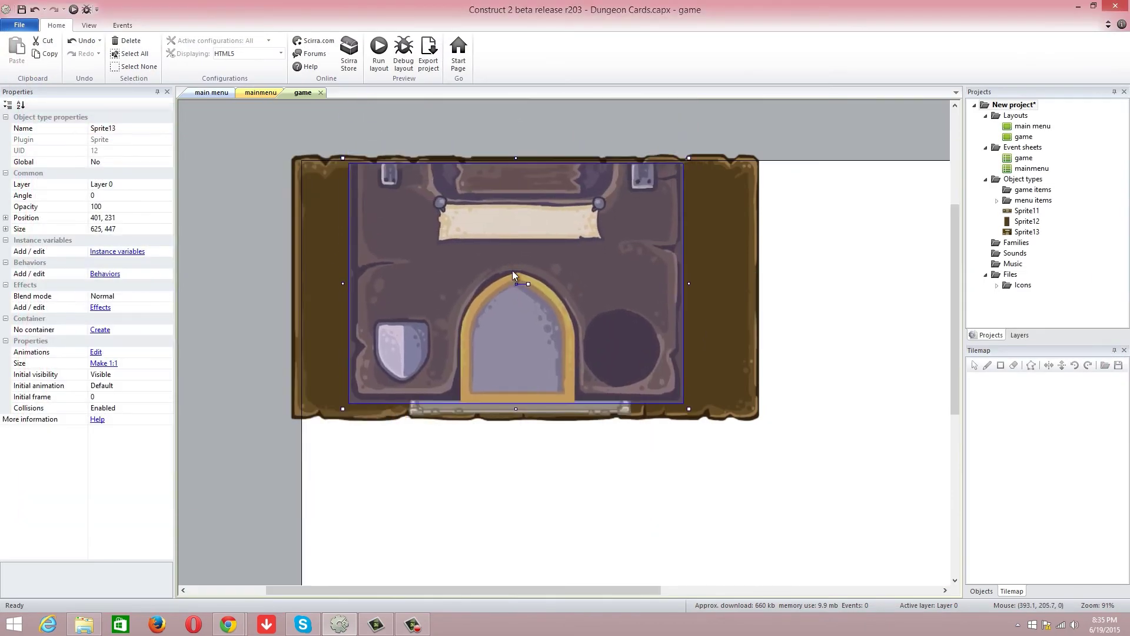
ctrl+scroll(526, 264, down, 3)
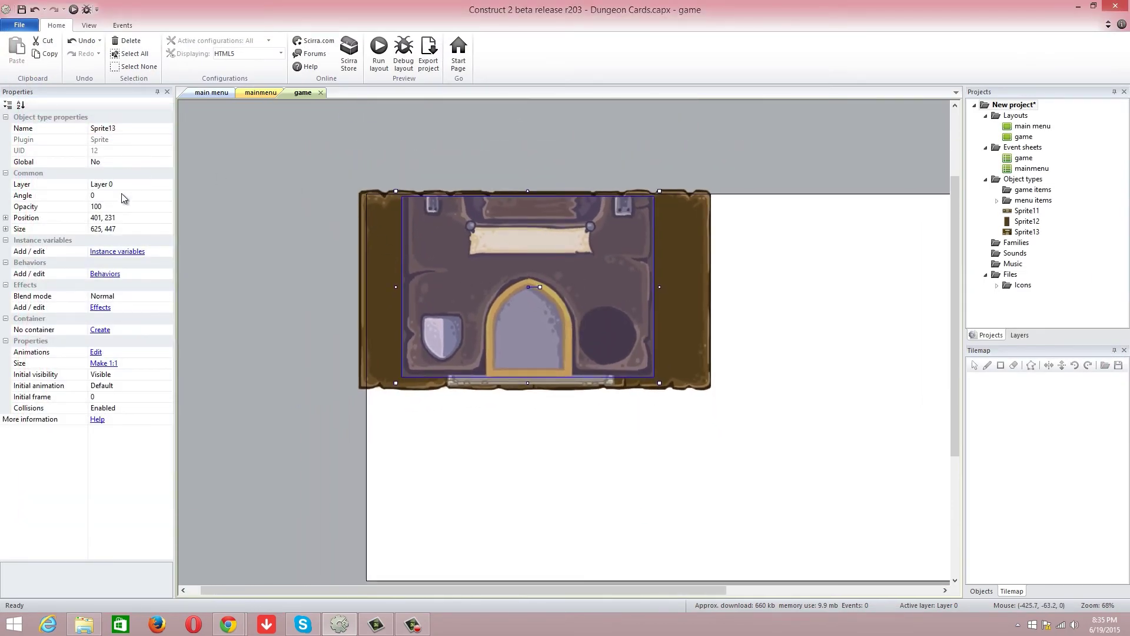
Flip the new panel to 180° and fit it above the shield panel, undoing the last two adjustments
click(109, 195)
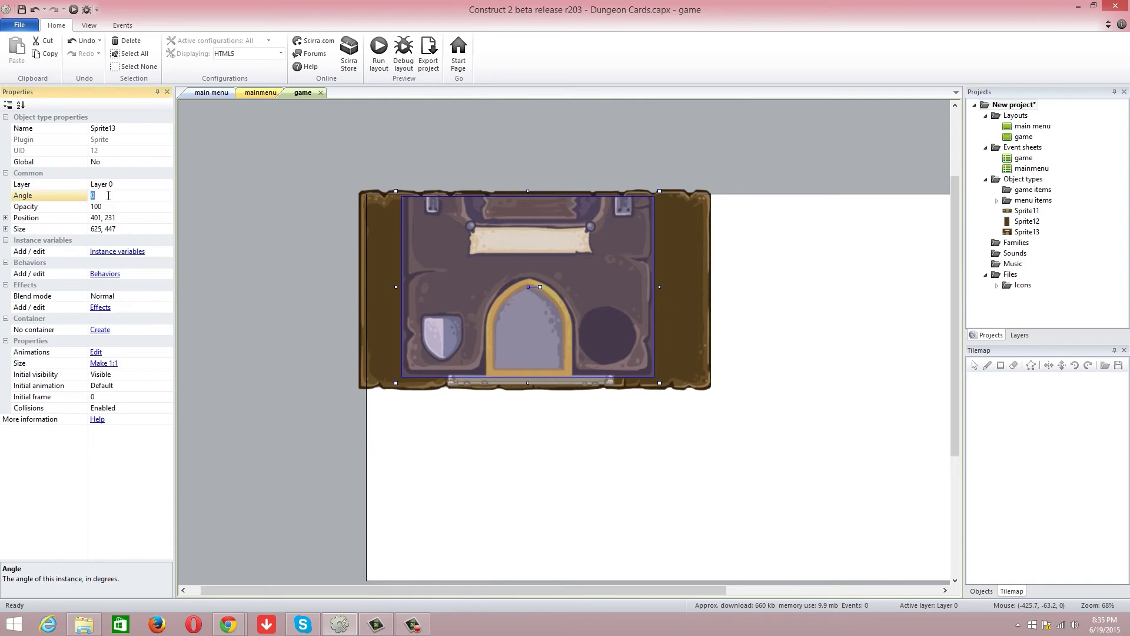
text(180)
click(287, 216)
drag(485, 256, 490, 190)
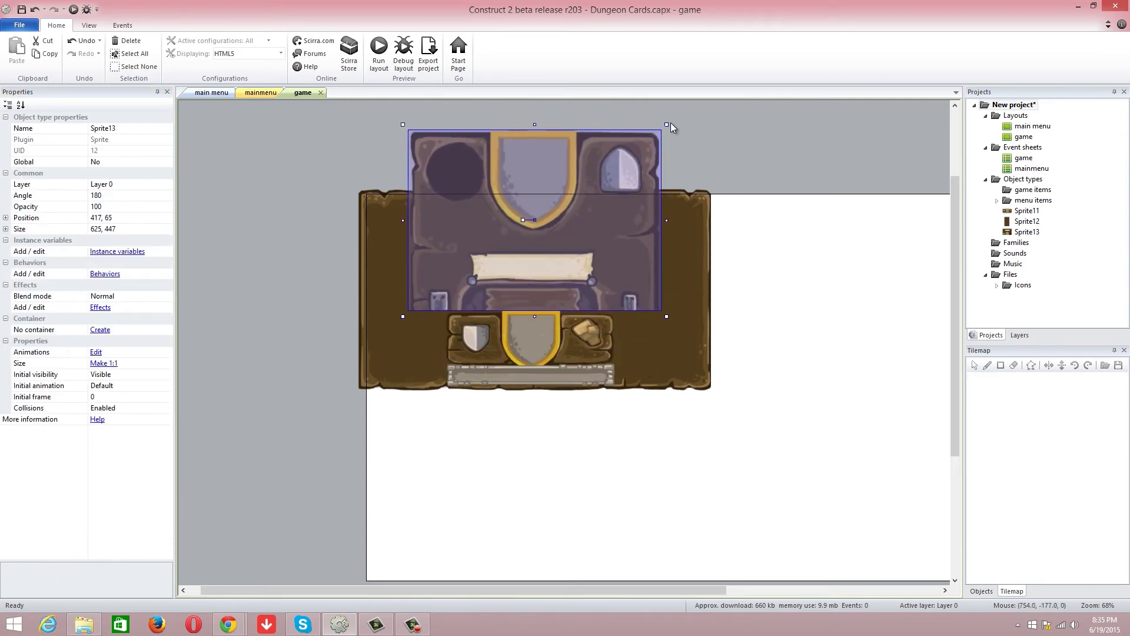
drag(667, 124, 571, 181)
drag(524, 216, 573, 218)
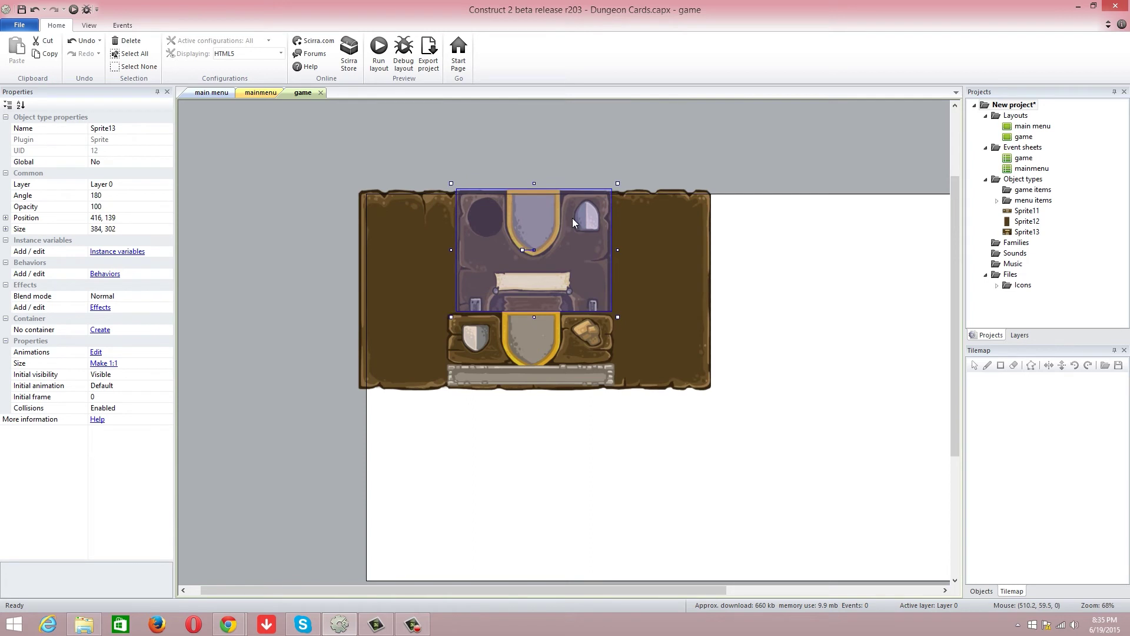
ctrl+scroll(574, 227, up, 6)
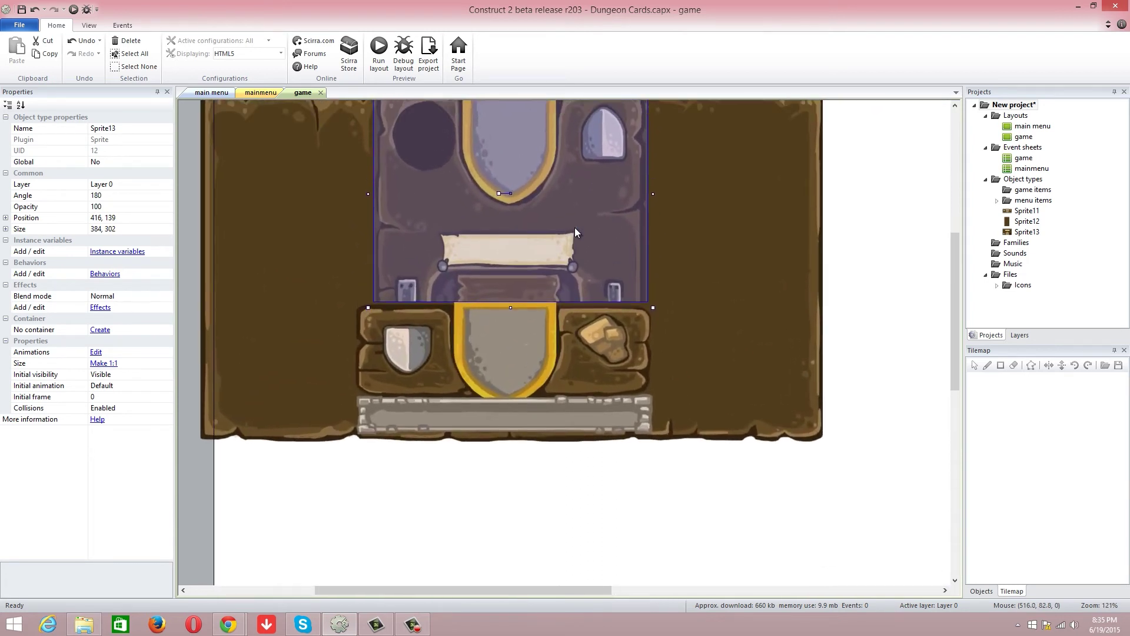
ctrl+scroll(575, 228, up, 2)
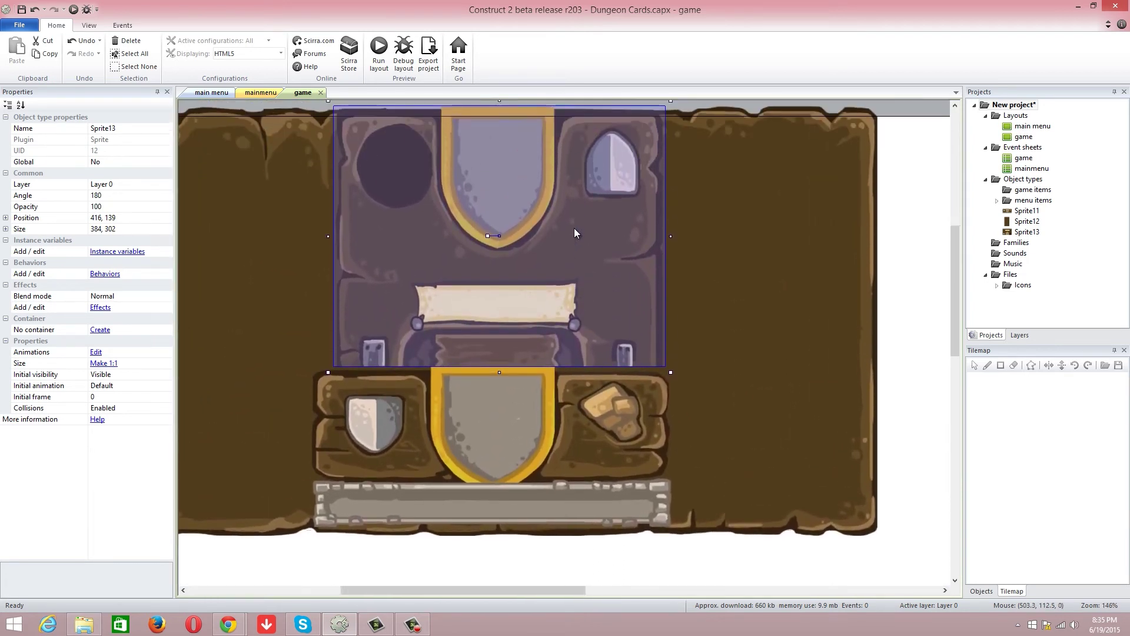
ctrl+scroll(575, 233, down, 3)
mouse_move(543, 225)
mouse_down()
mouse_move(534, 363)
mouse_move(534, 245)
mouse_up()
key(ctrl+z)
key(ctrl+z)
key(ctrl+z)
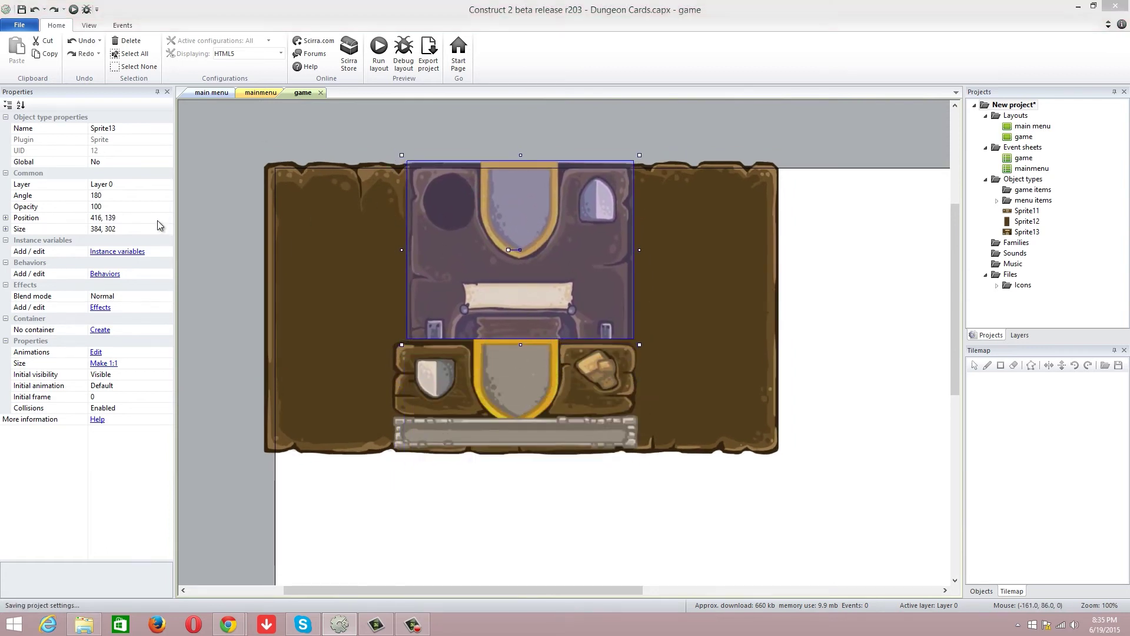
key(ctrl+z)
key(ctrl+z)
key(ctrl+z)
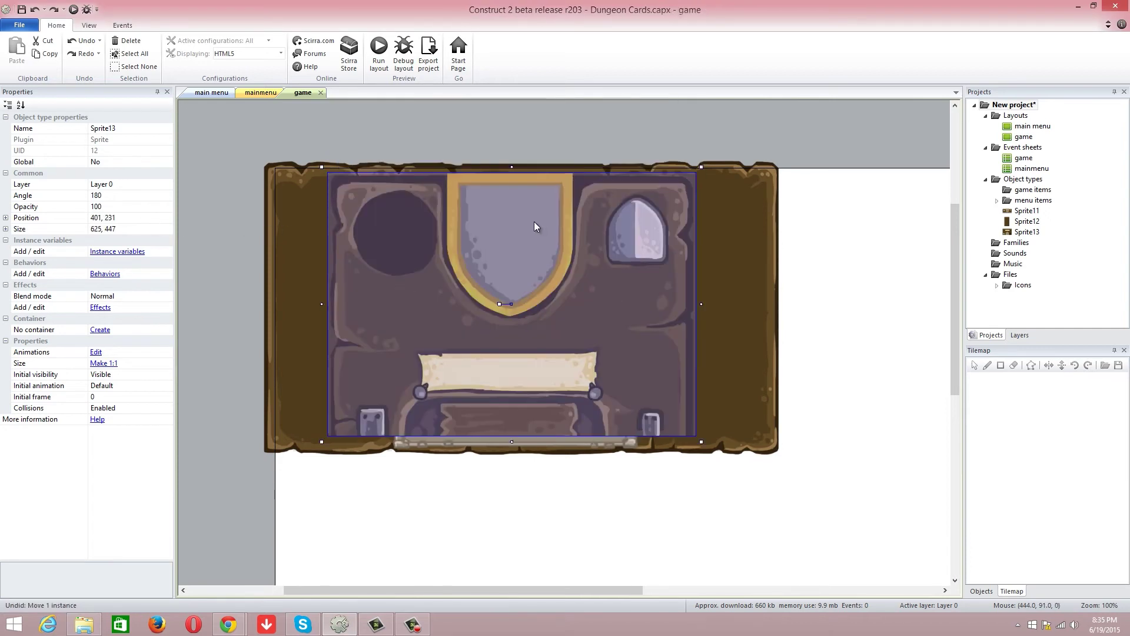
Set the panel back to 0° and size it to 398×293 at the top of the board
ctrl+scroll(534, 221, down, 1)
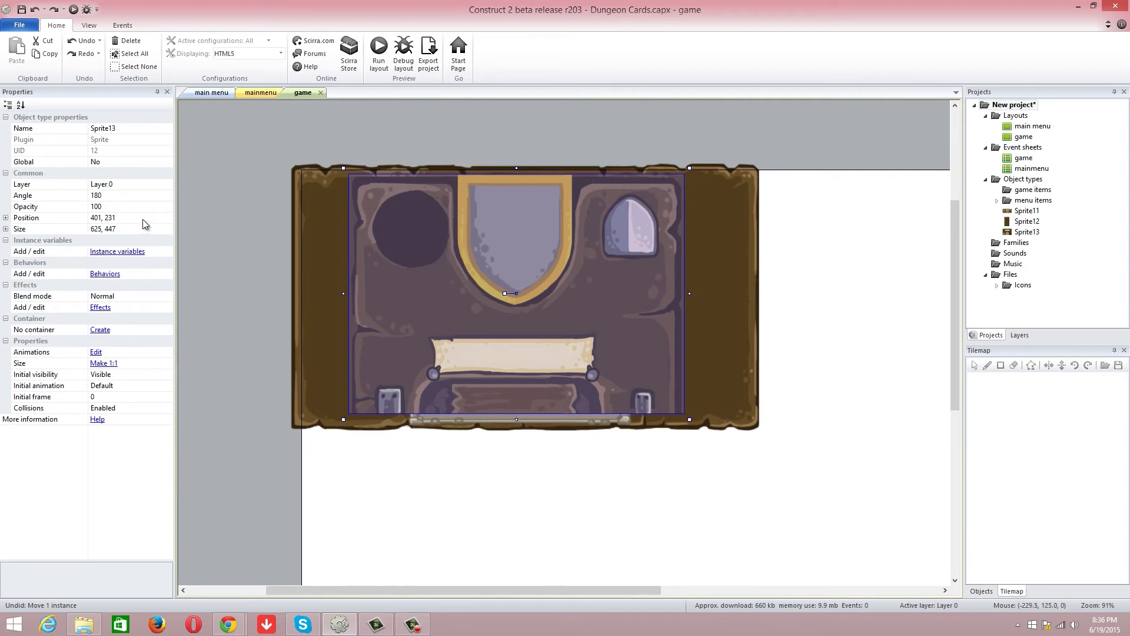
drag(687, 168, 607, 200)
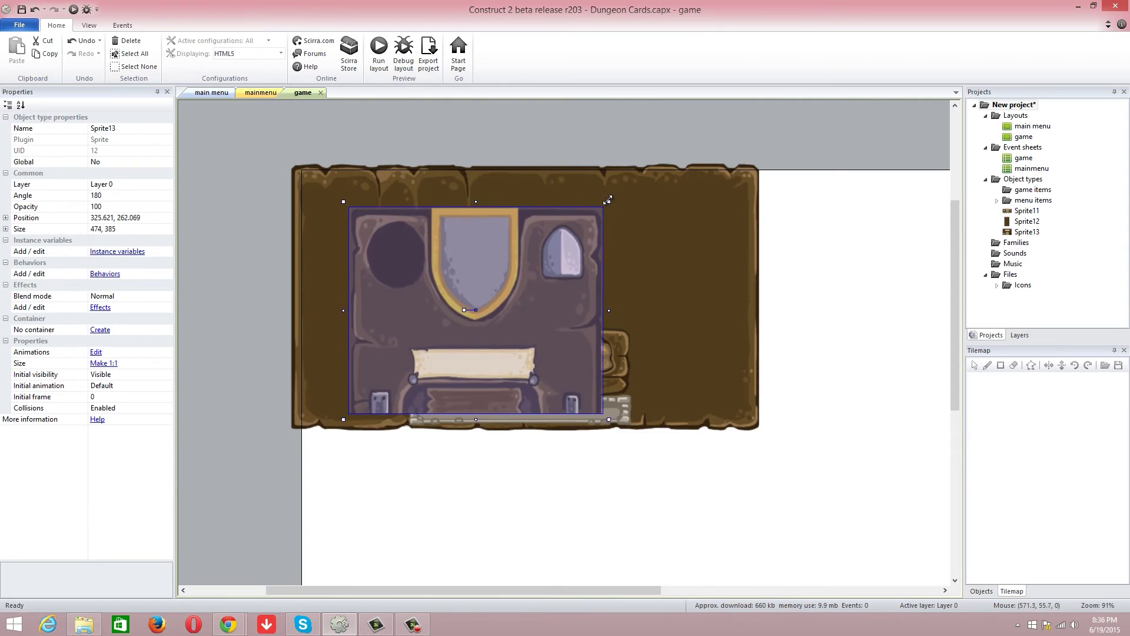
click(111, 196)
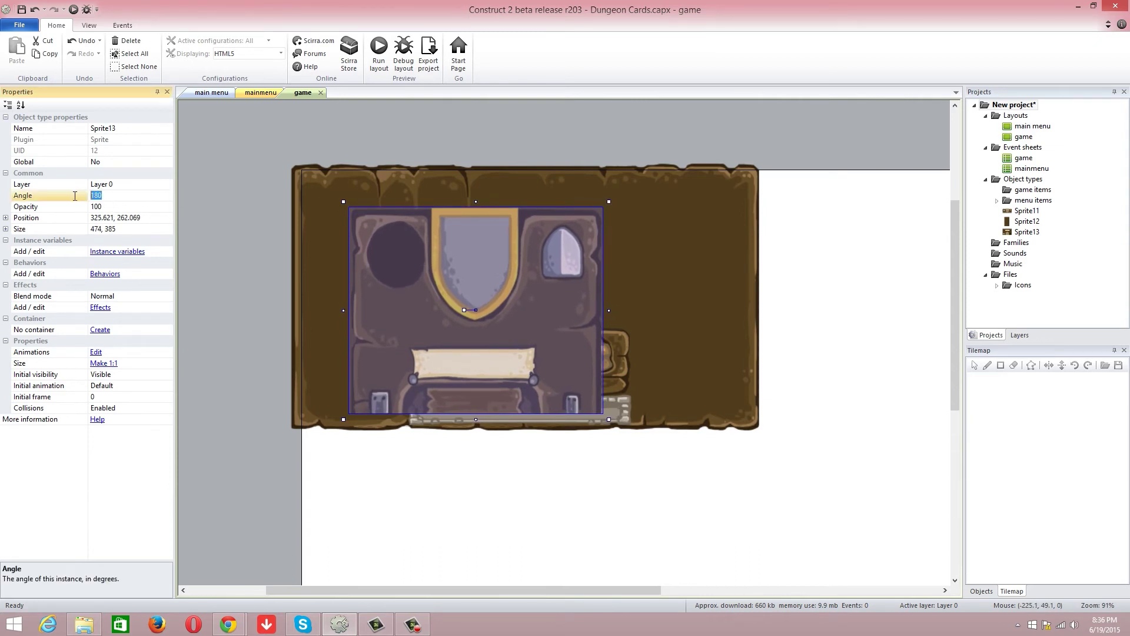
text(0)
click(255, 231)
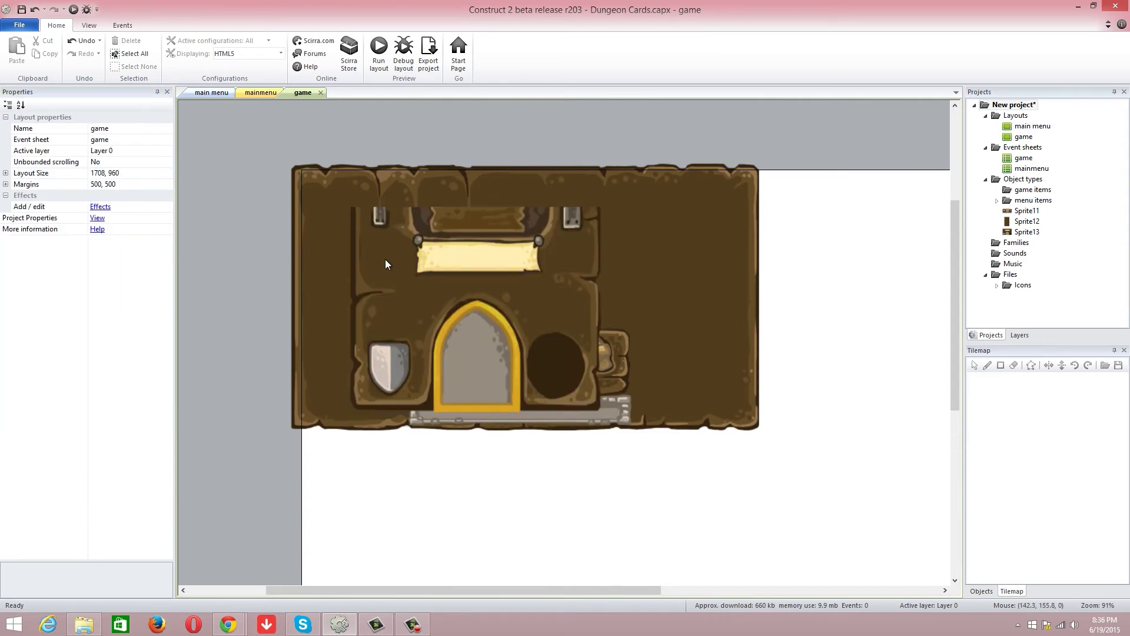
drag(388, 263, 437, 189)
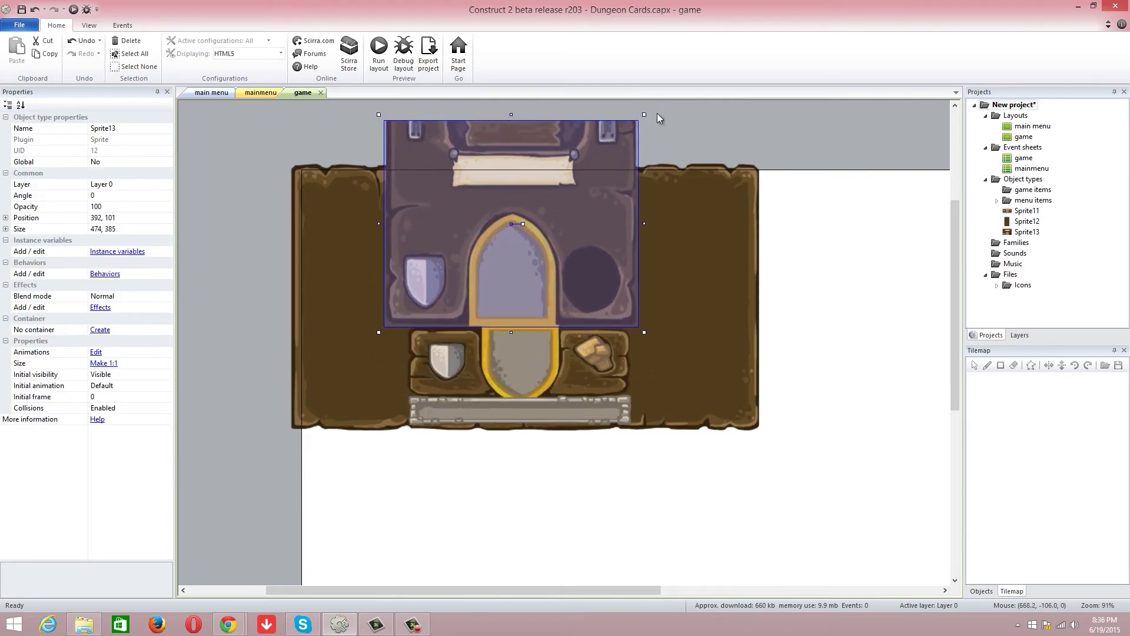
drag(644, 114, 599, 195)
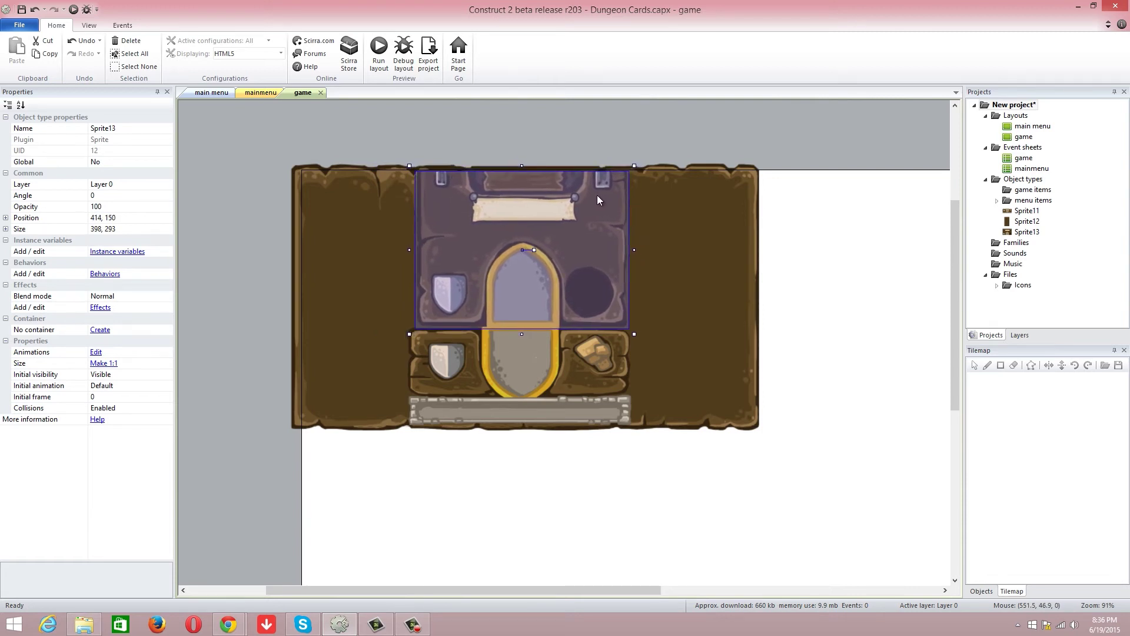
Nudge the upper Sprite13 frame slightly left to position 405, 150
click(648, 213)
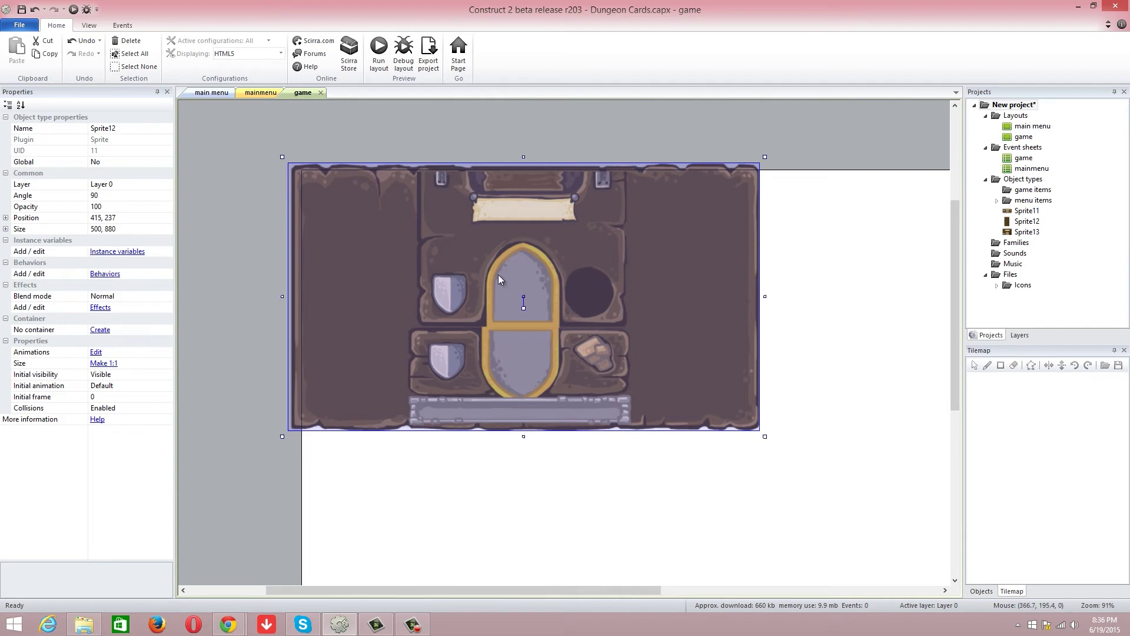
click(600, 360)
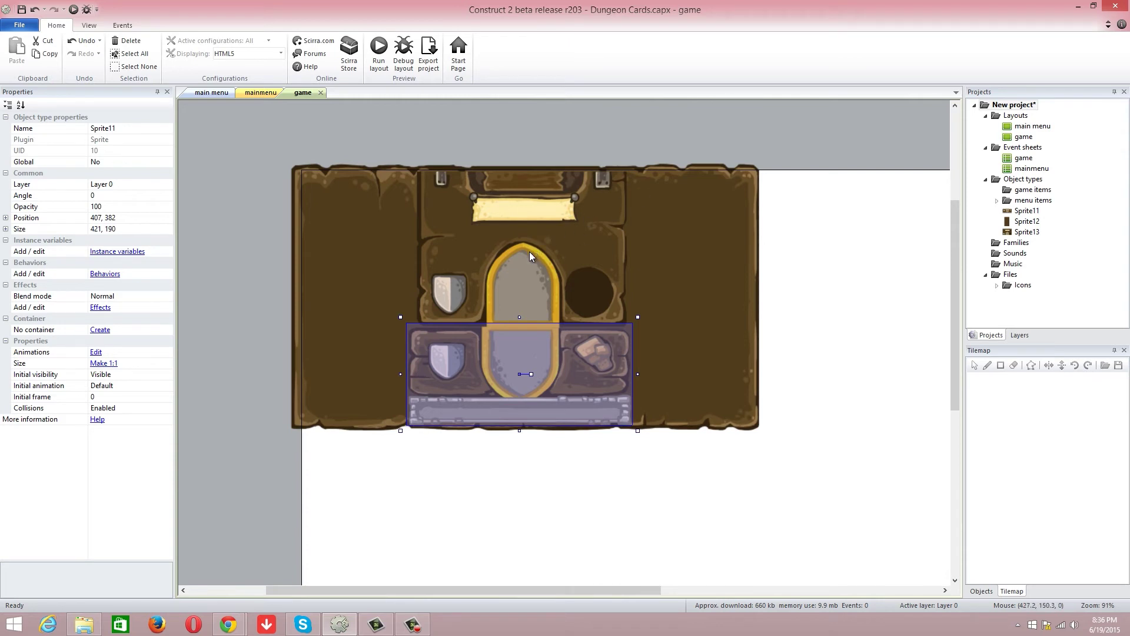
drag(515, 284, 511, 284)
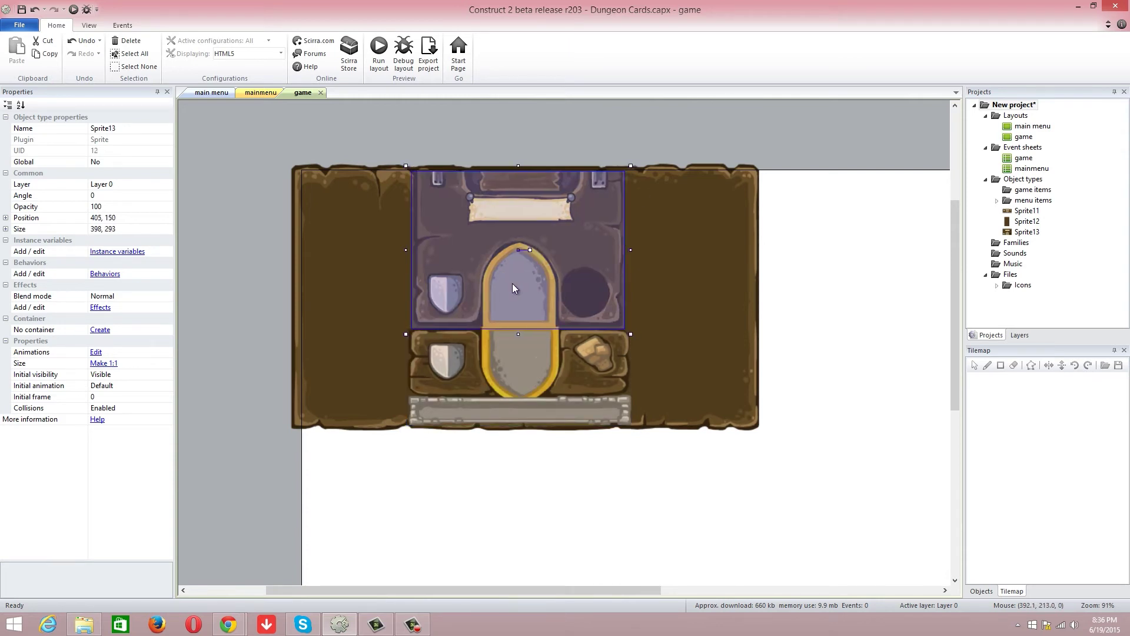
Insert a new sprite, bucket-fill it bright red, and resize it to 43×36 in the lower shield slot
right_click(521, 290)
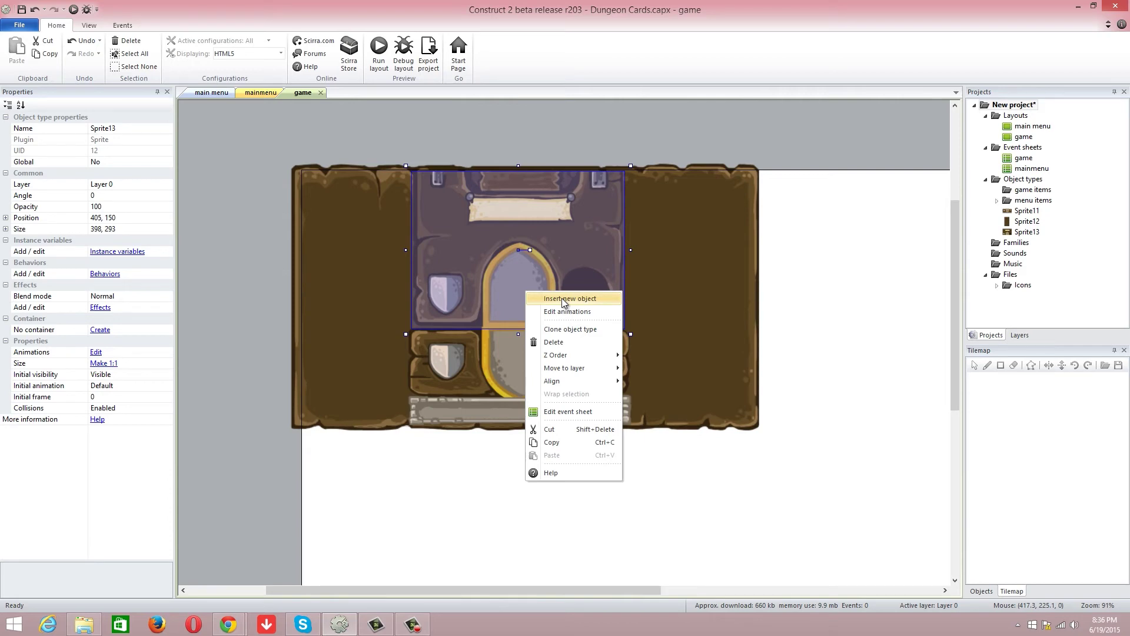
click(563, 299)
double_click(515, 284)
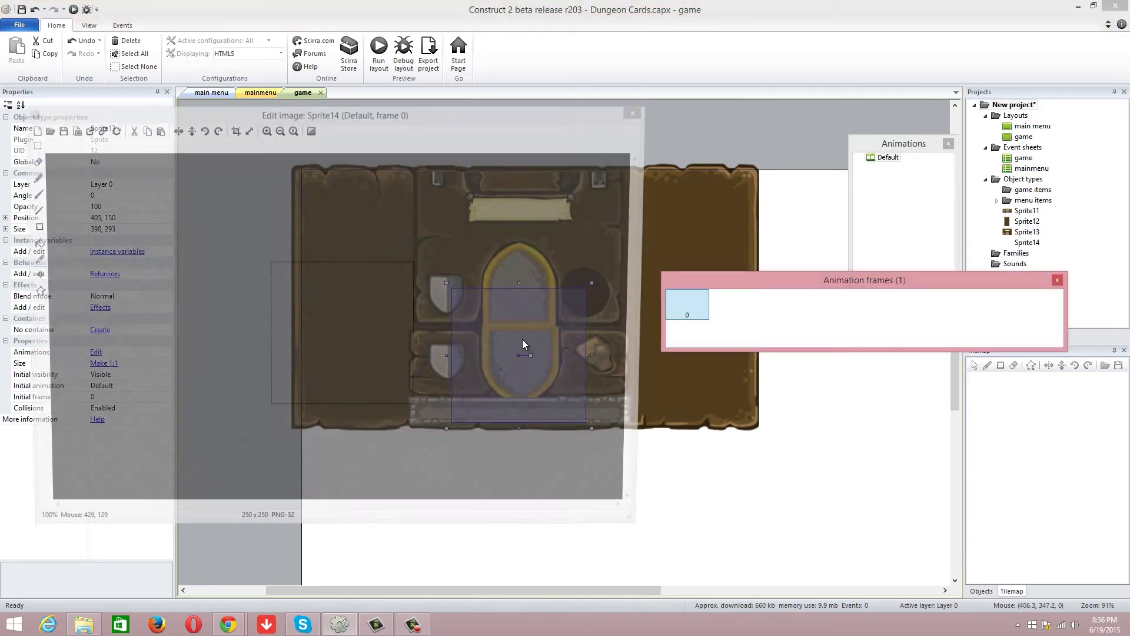
click(521, 339)
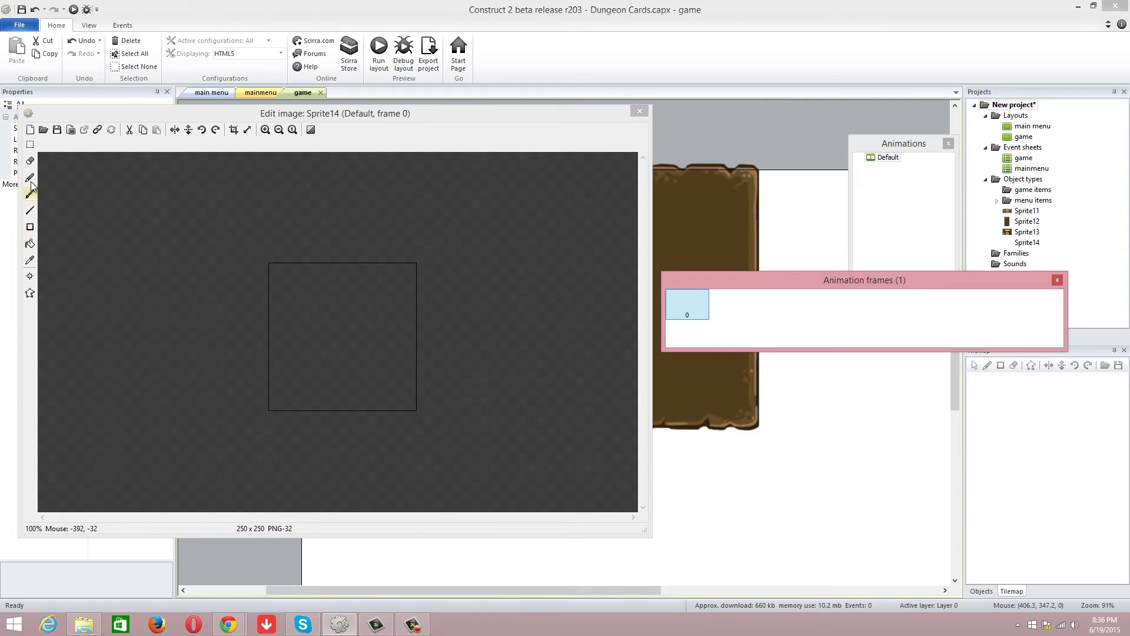
click(30, 226)
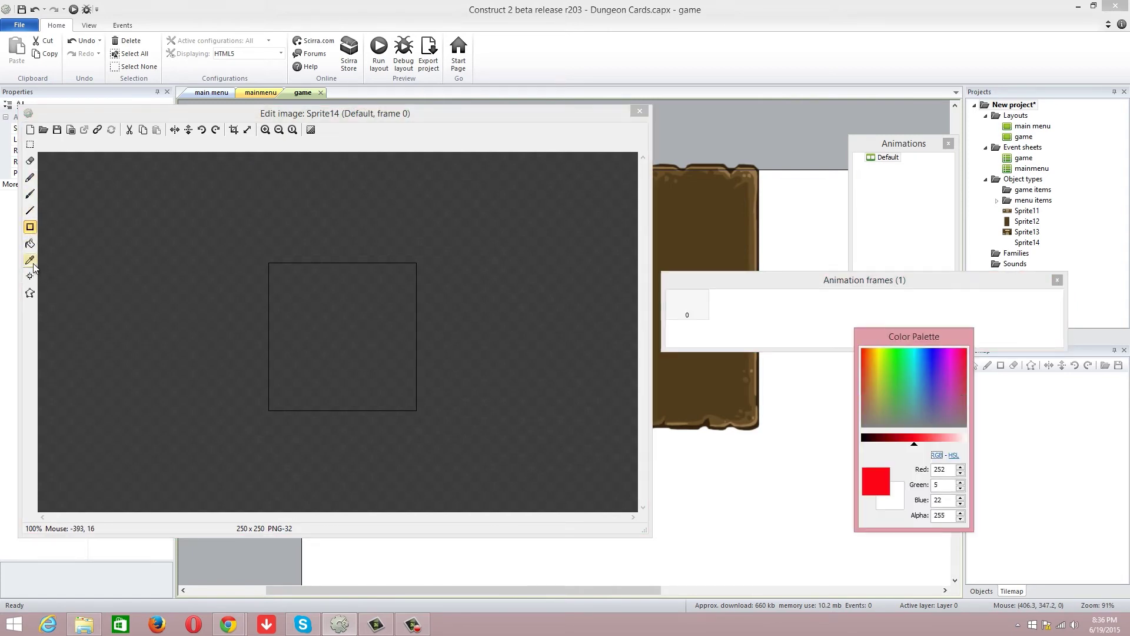
click(30, 243)
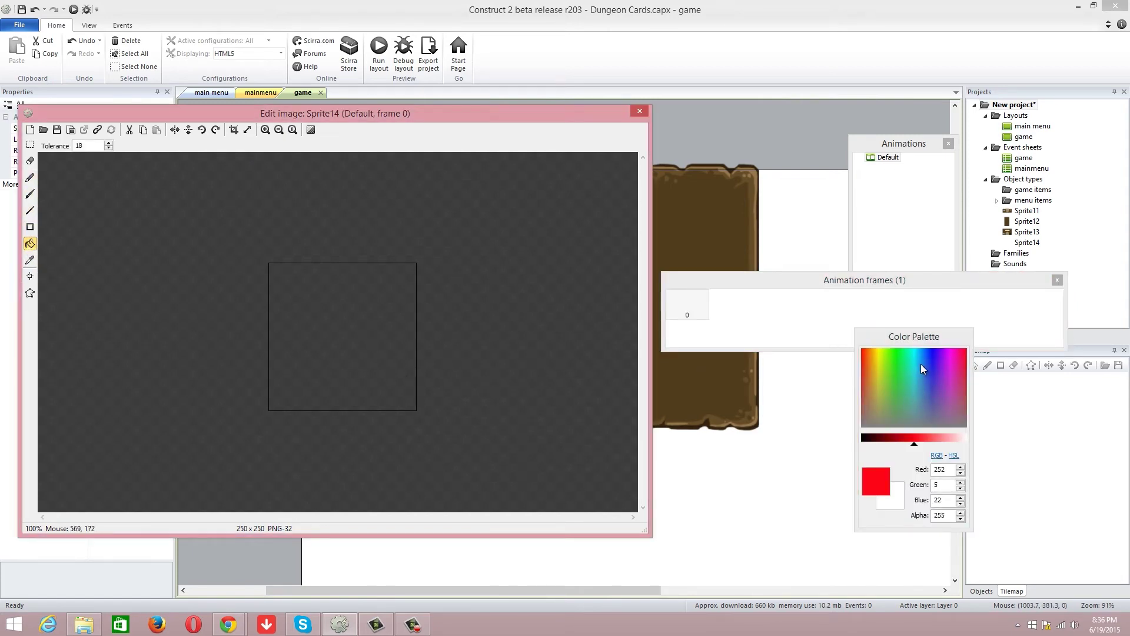
drag(920, 363, 852, 344)
click(351, 359)
click(640, 111)
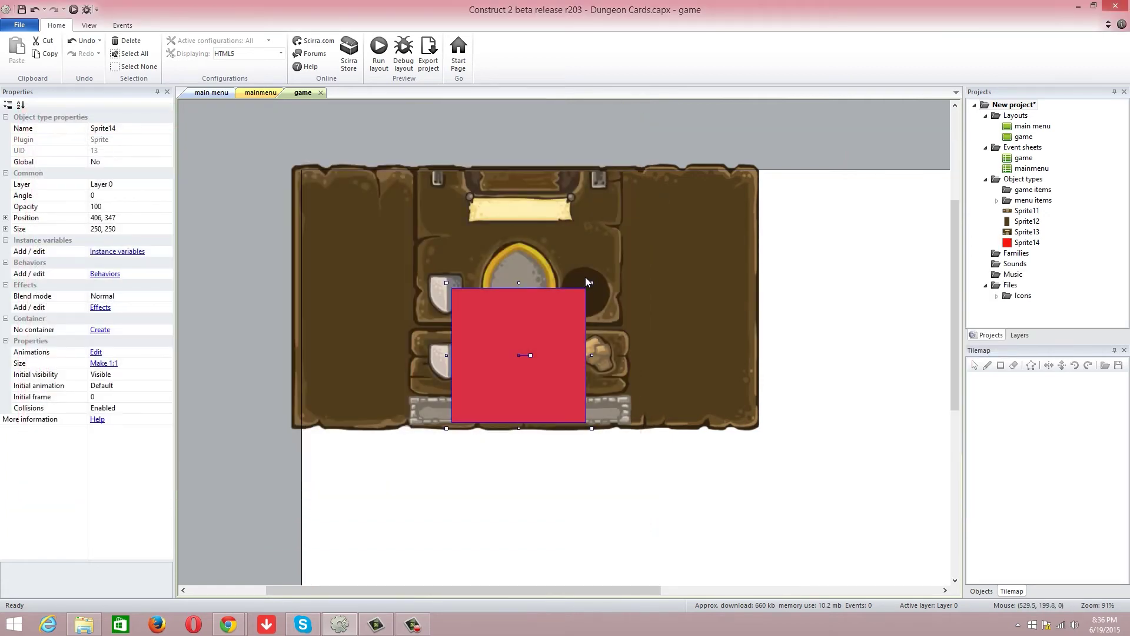
drag(591, 282, 486, 388)
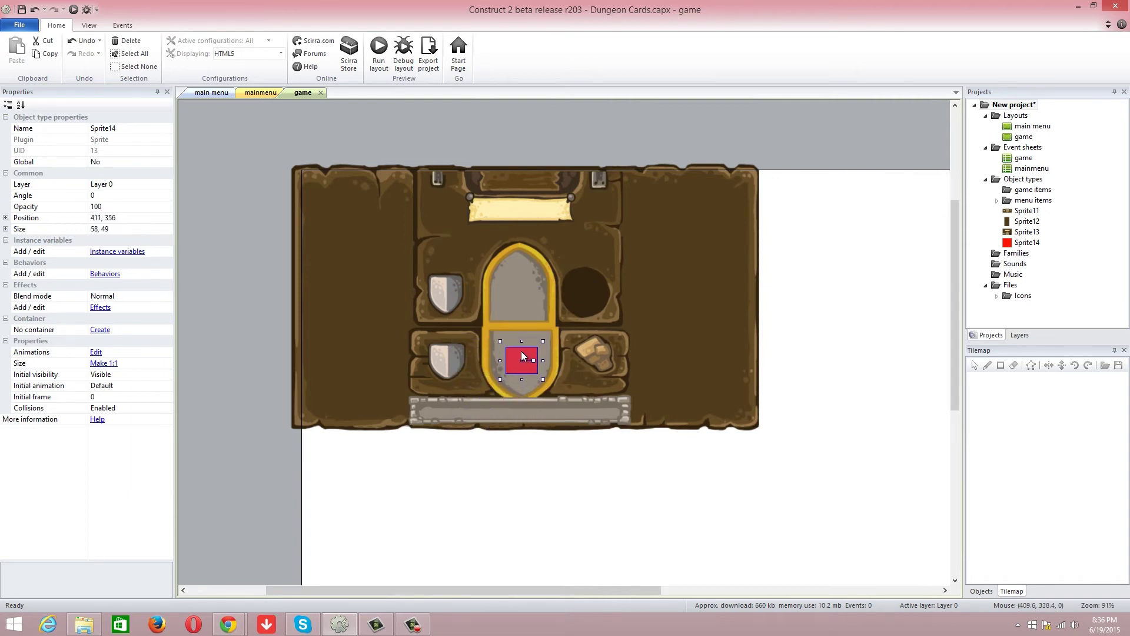
drag(544, 342, 535, 348)
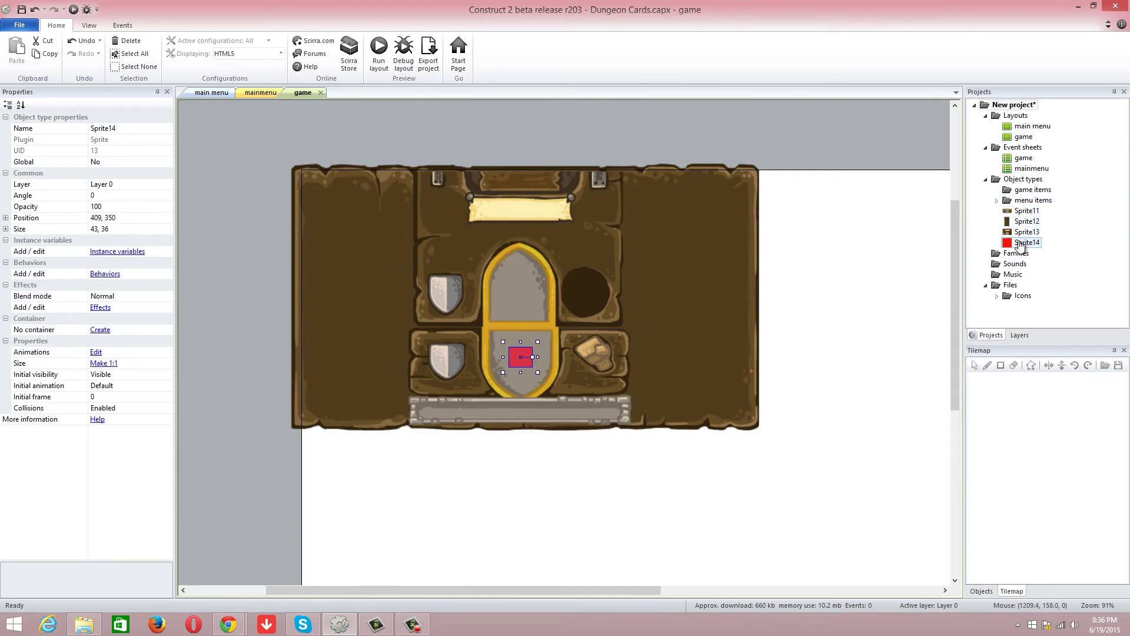
File Sprite14 under the game items folder in the Projects panel
drag(1024, 244, 1035, 201)
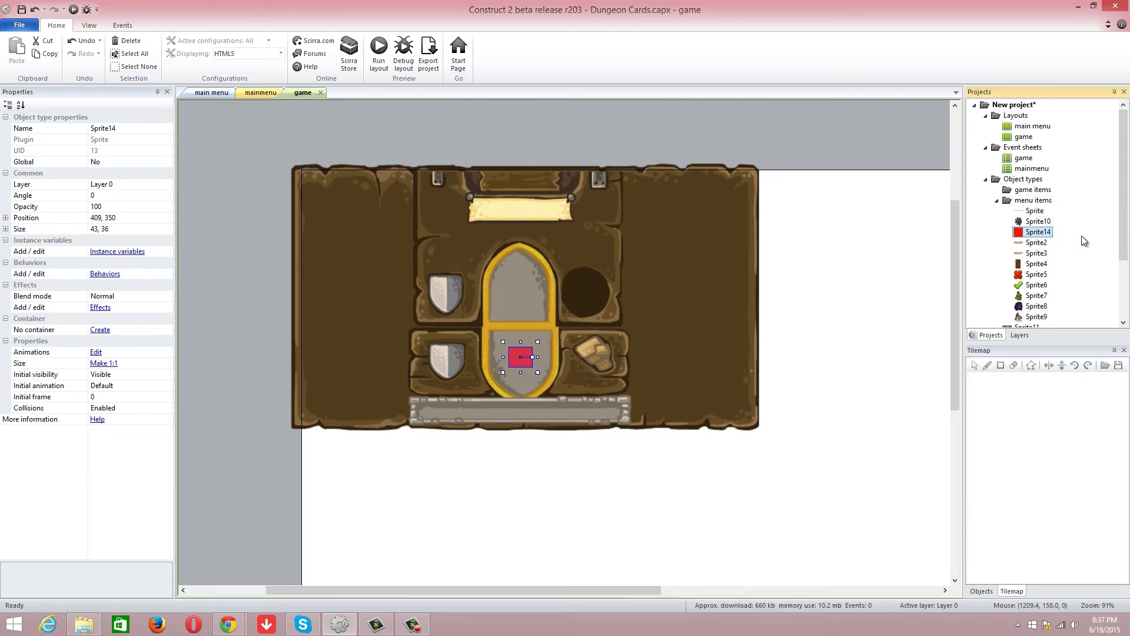
scroll(1083, 235, down, 1)
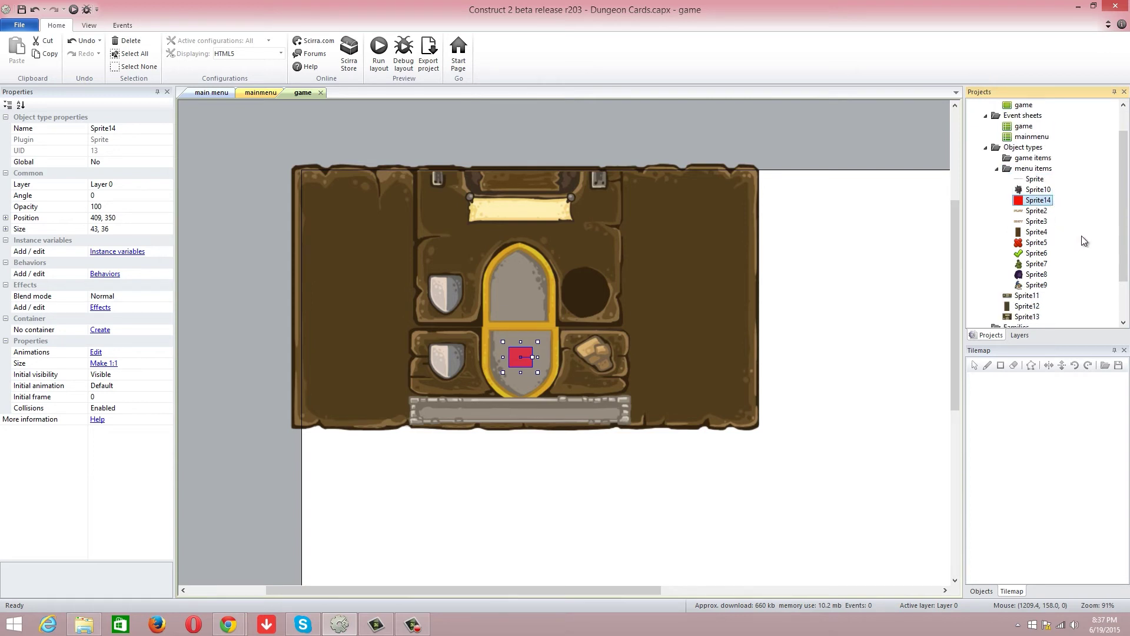
drag(1036, 202, 1042, 156)
scroll(1065, 224, down, 3)
scroll(1065, 225, up, 2)
double_click(1030, 211)
click(1029, 243)
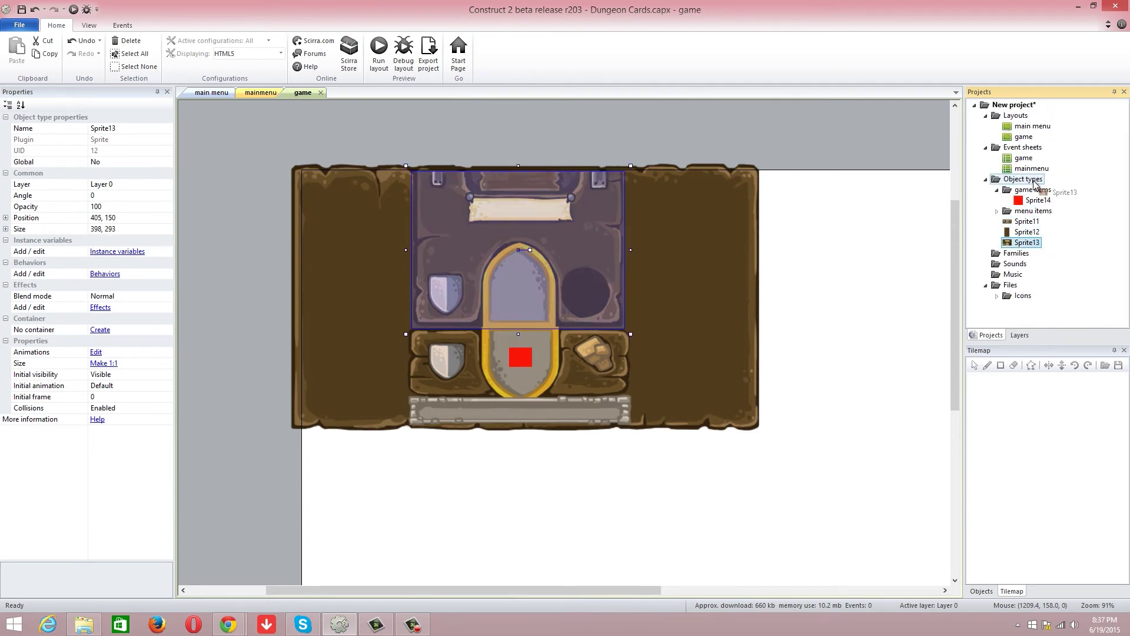
Move Sprite11, Sprite13 and Sprite12 into game items and nudge the red square to 409, 344
click(1028, 231)
double_click(1028, 221)
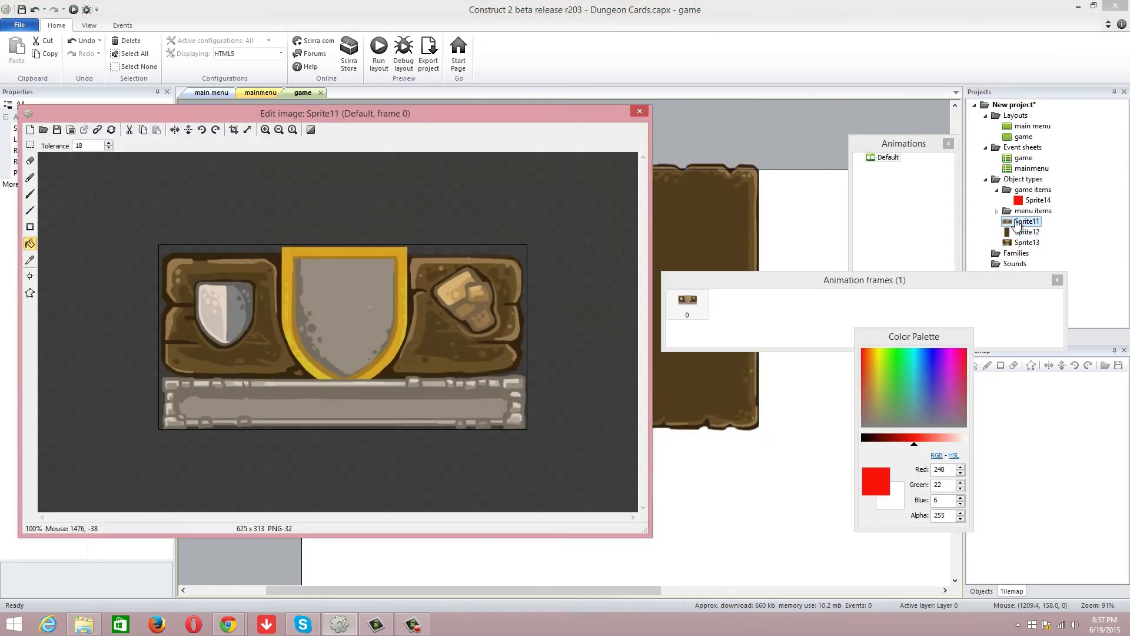
click(640, 111)
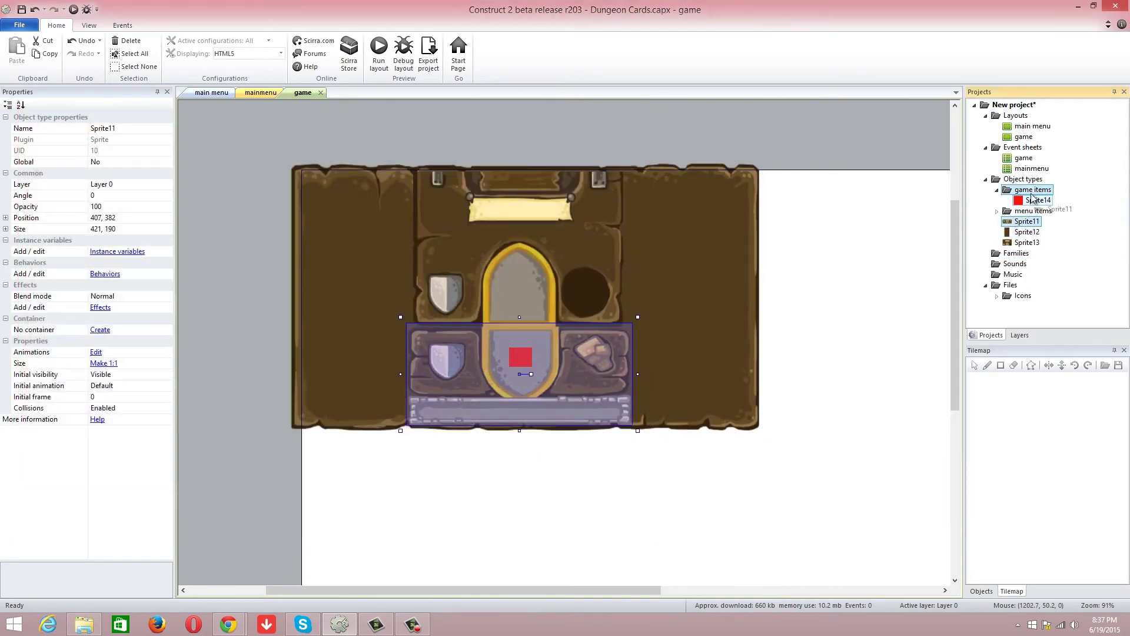
click(1027, 232)
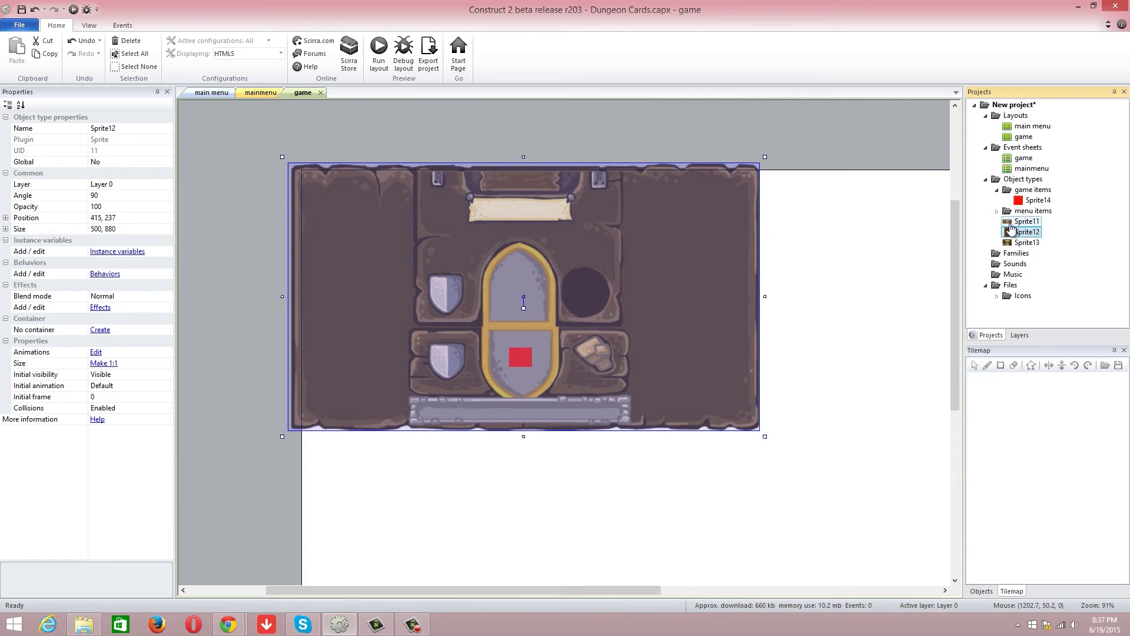
drag(1027, 221, 1023, 203)
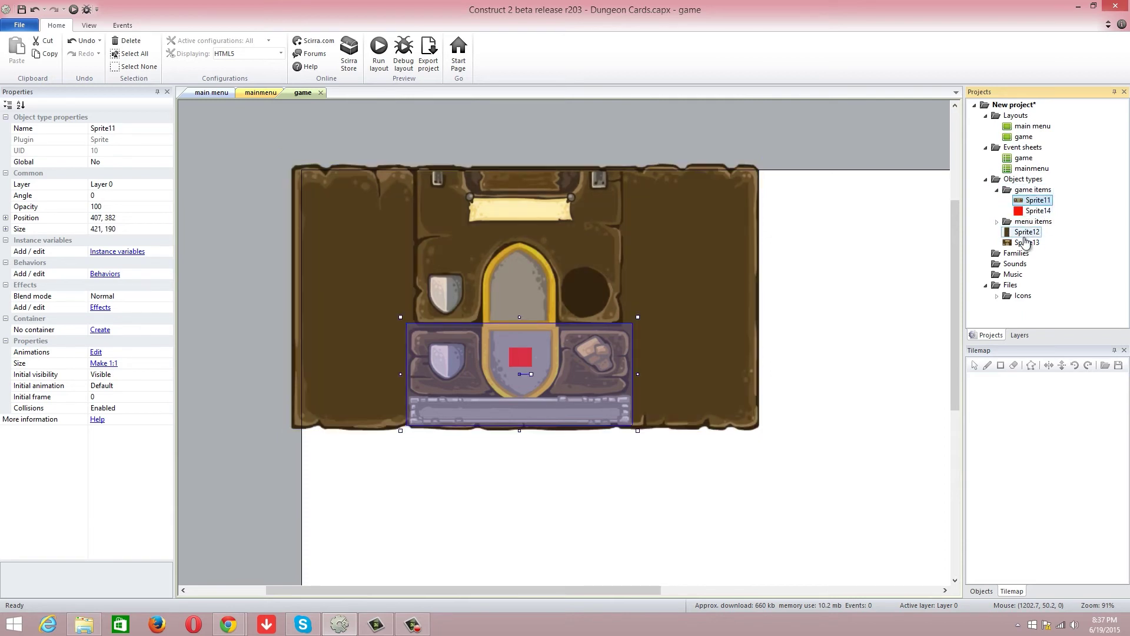
drag(1026, 242, 1031, 193)
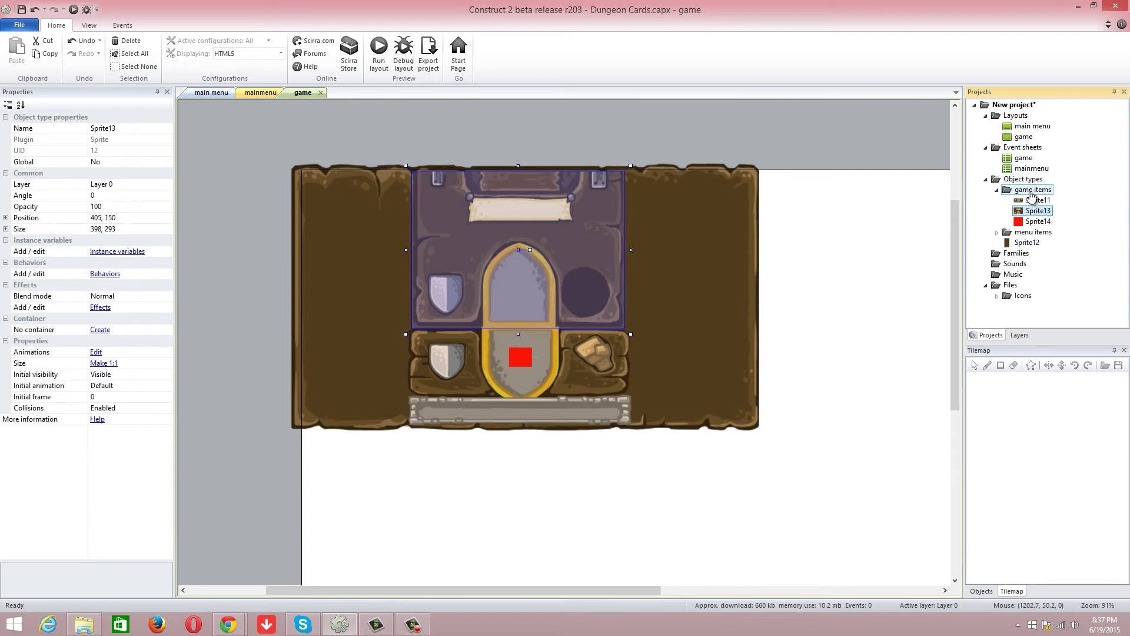
click(1032, 223)
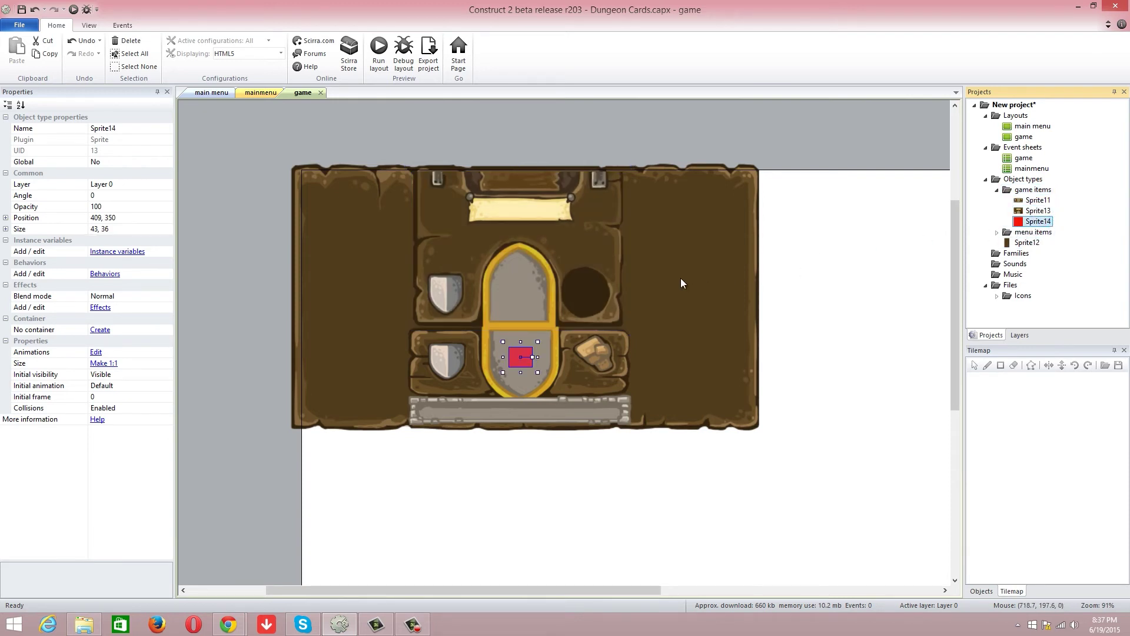
click(693, 289)
drag(1028, 242, 1035, 236)
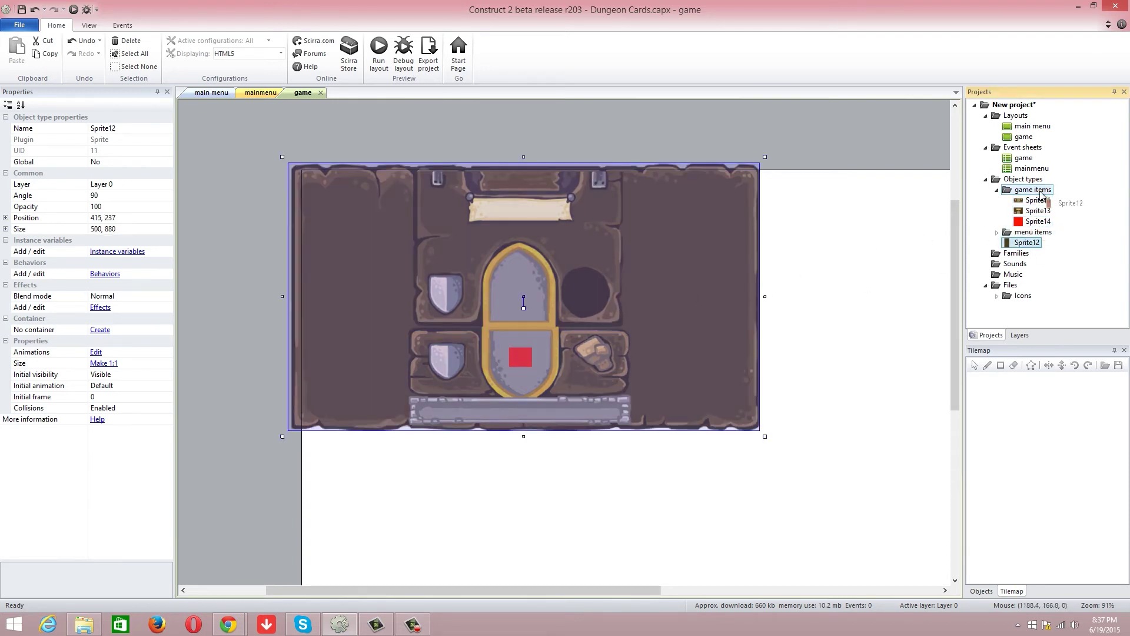
drag(1041, 195, 1041, 195)
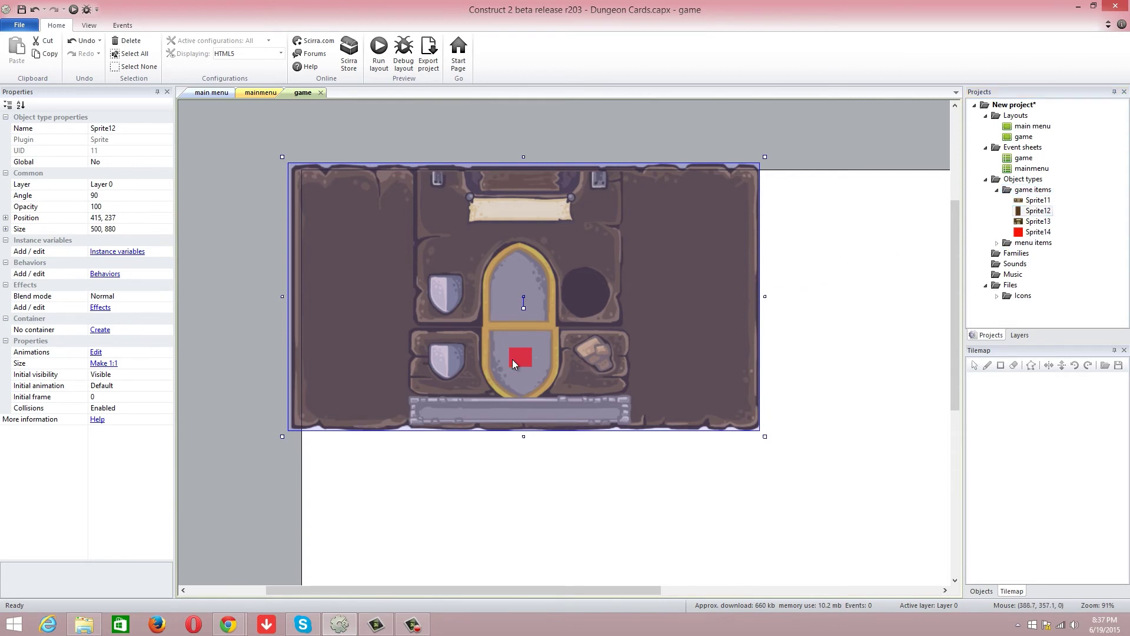
drag(513, 358, 510, 356)
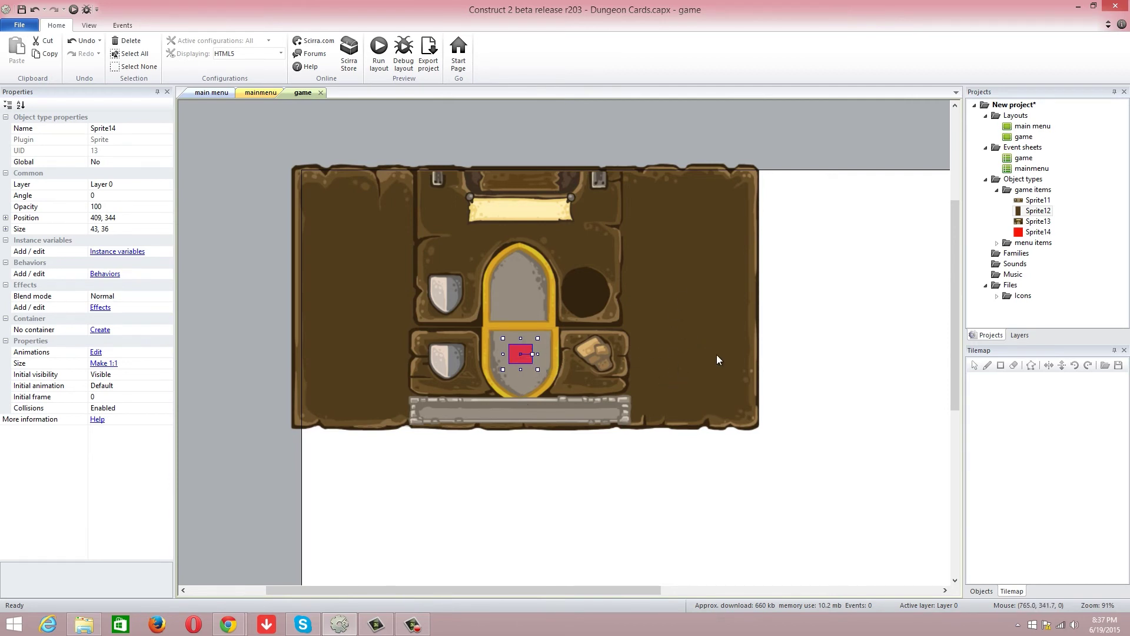
Add a new sprite filled bright green and shrink it to 66×66 in the upper slot
right_click(524, 292)
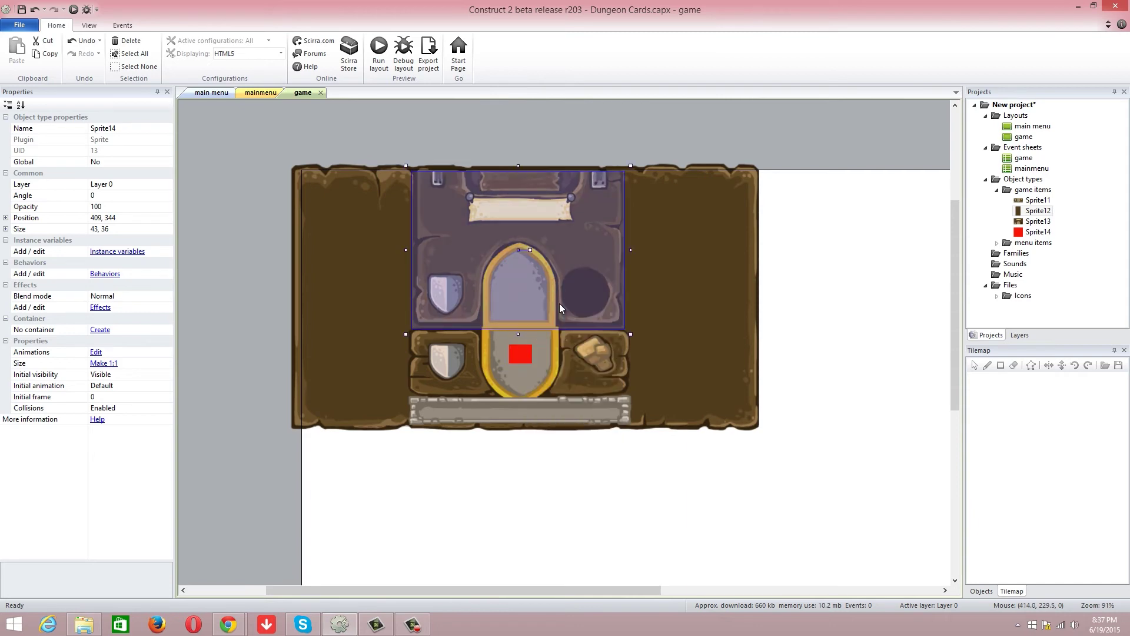
click(559, 302)
double_click(494, 286)
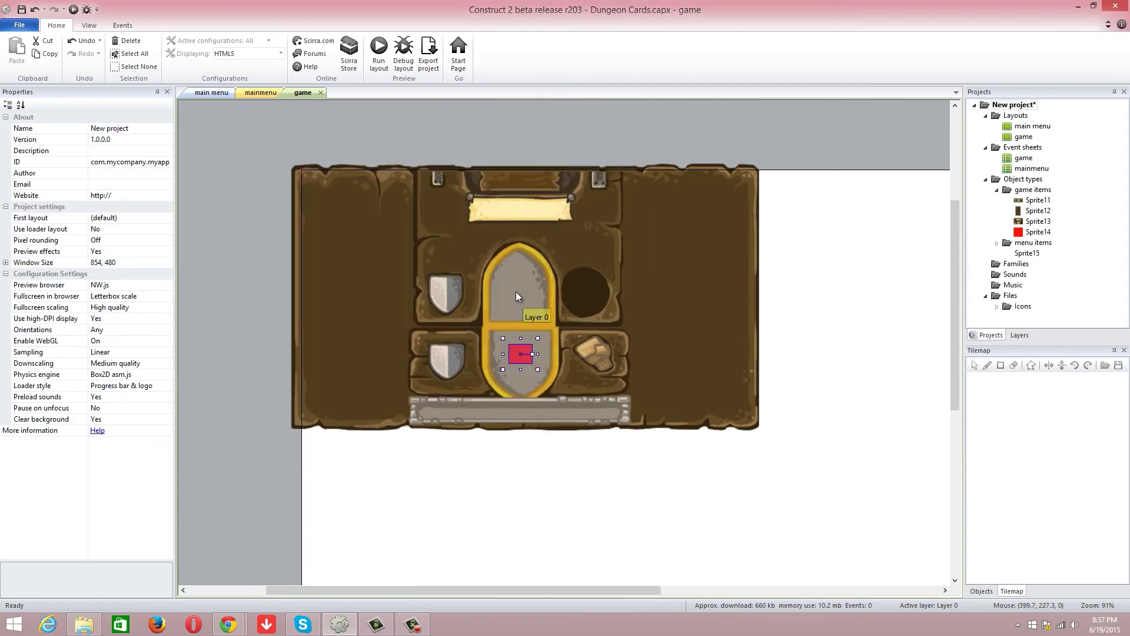
click(515, 291)
click(867, 345)
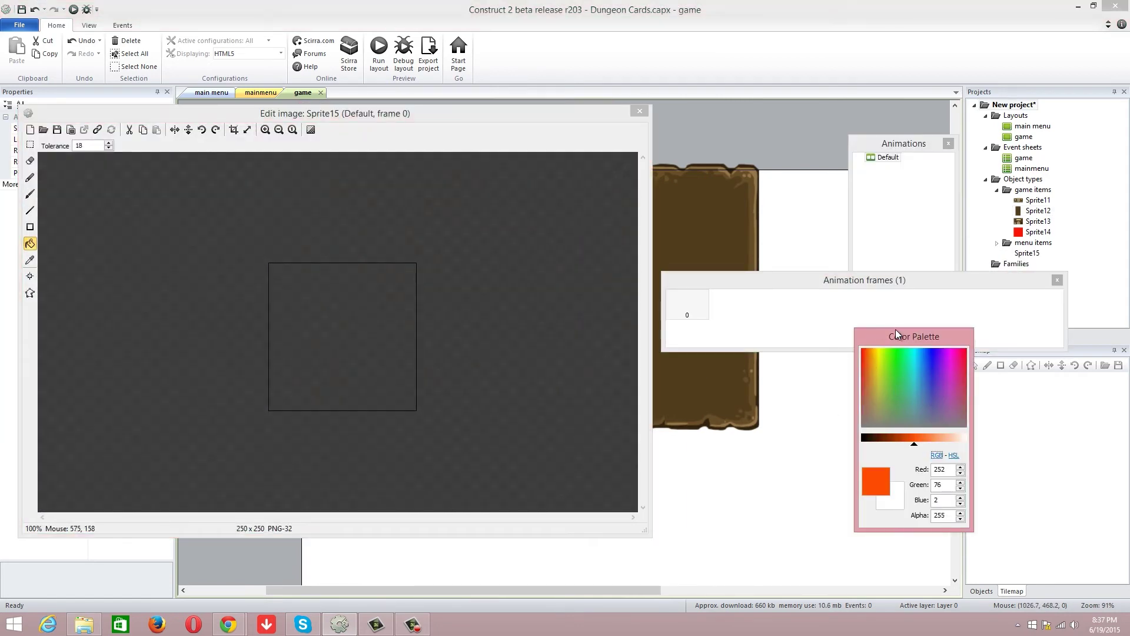
click(895, 361)
click(890, 362)
click(405, 353)
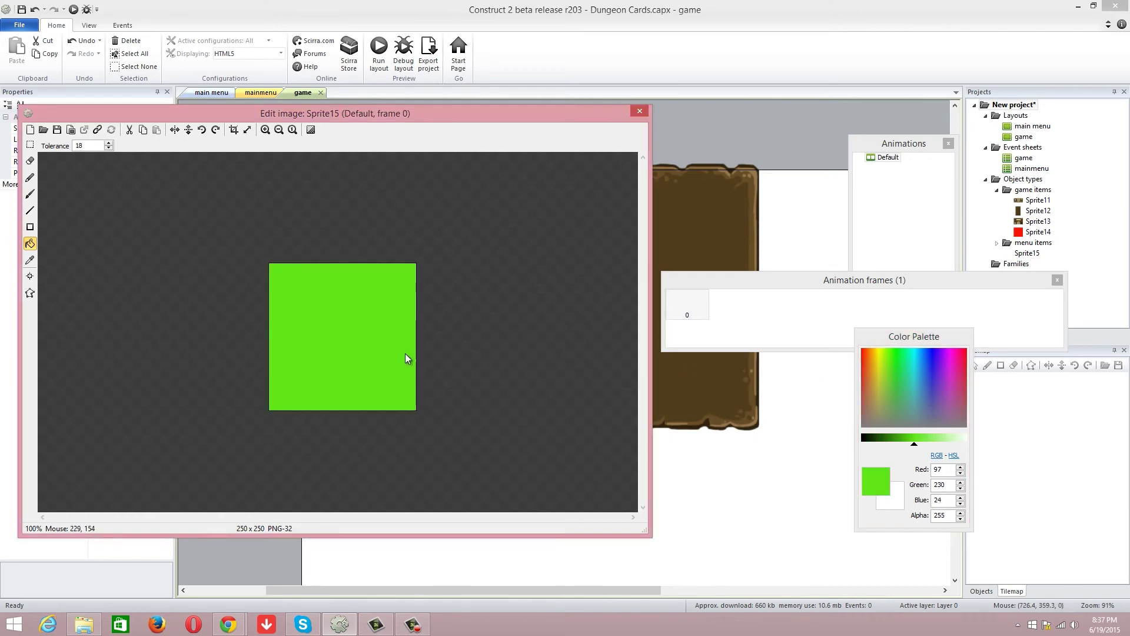
click(639, 112)
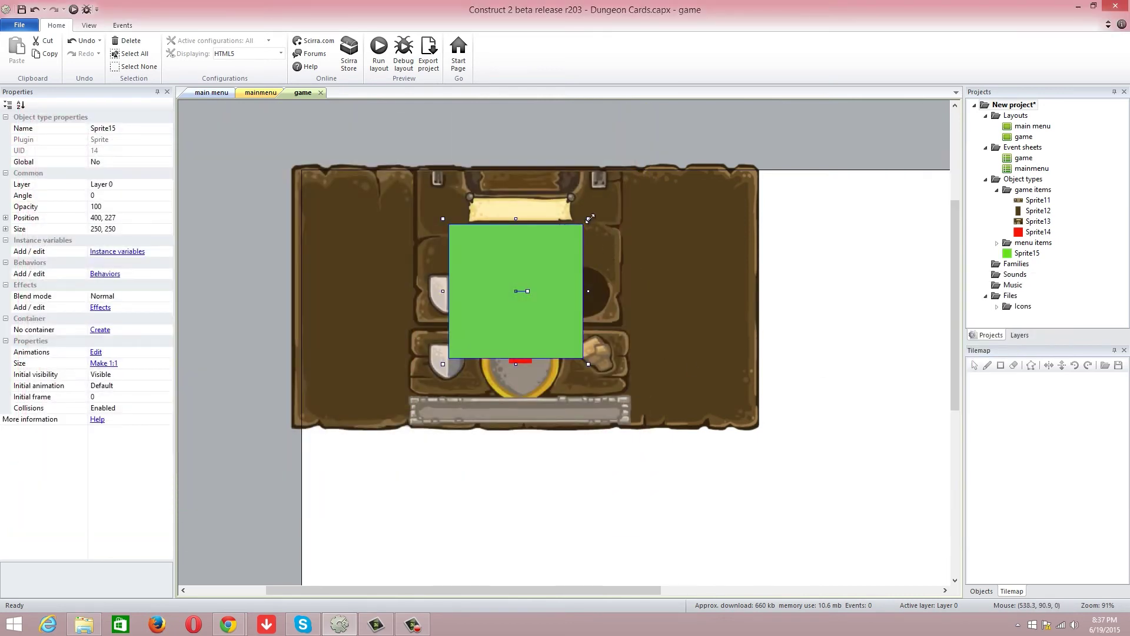
drag(591, 219, 523, 293)
Add a purple-filled sprite and shrink it to 55×55 at 552, 351
click(456, 367)
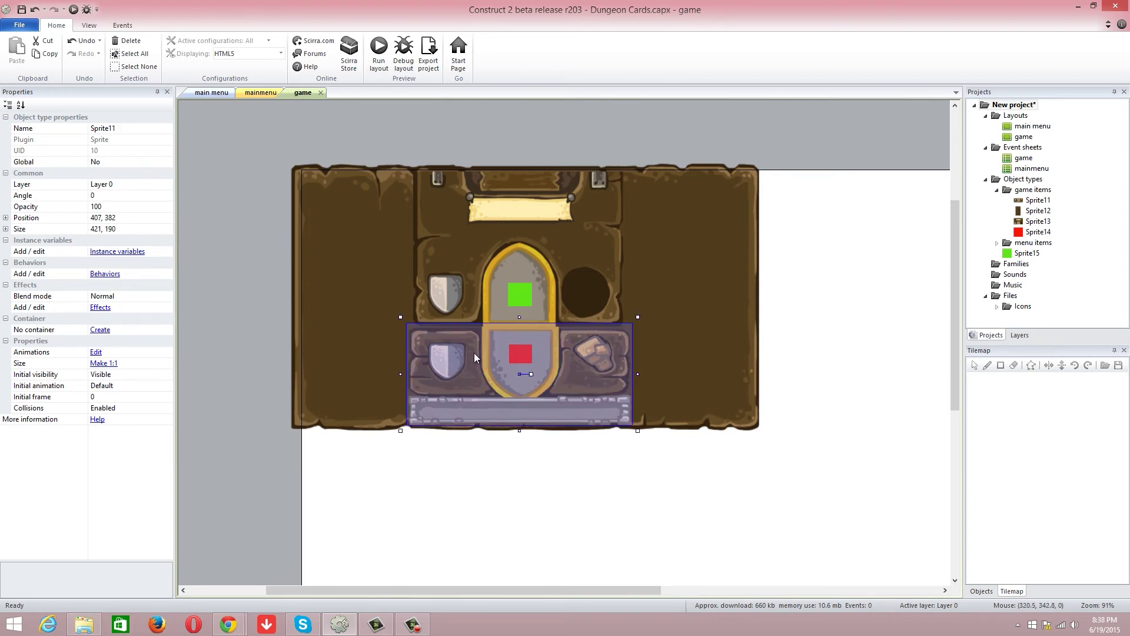
right_click(706, 337)
click(716, 344)
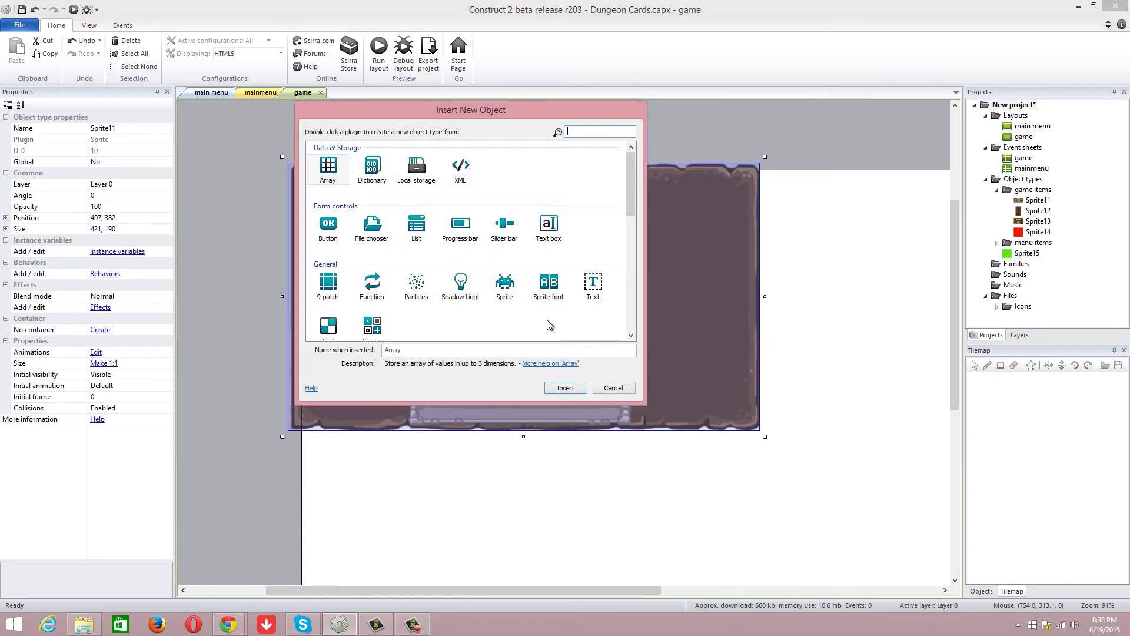
double_click(505, 282)
click(743, 306)
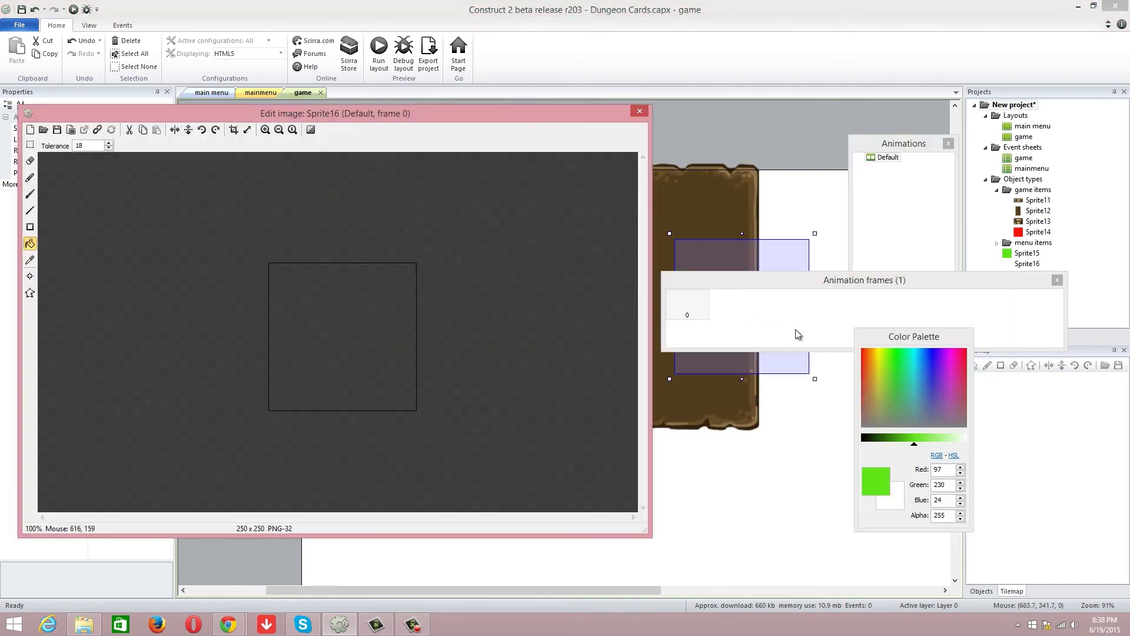
mouse_move(958, 367)
mouse_down()
mouse_move(963, 348)
mouse_move(949, 373)
mouse_up()
click(639, 113)
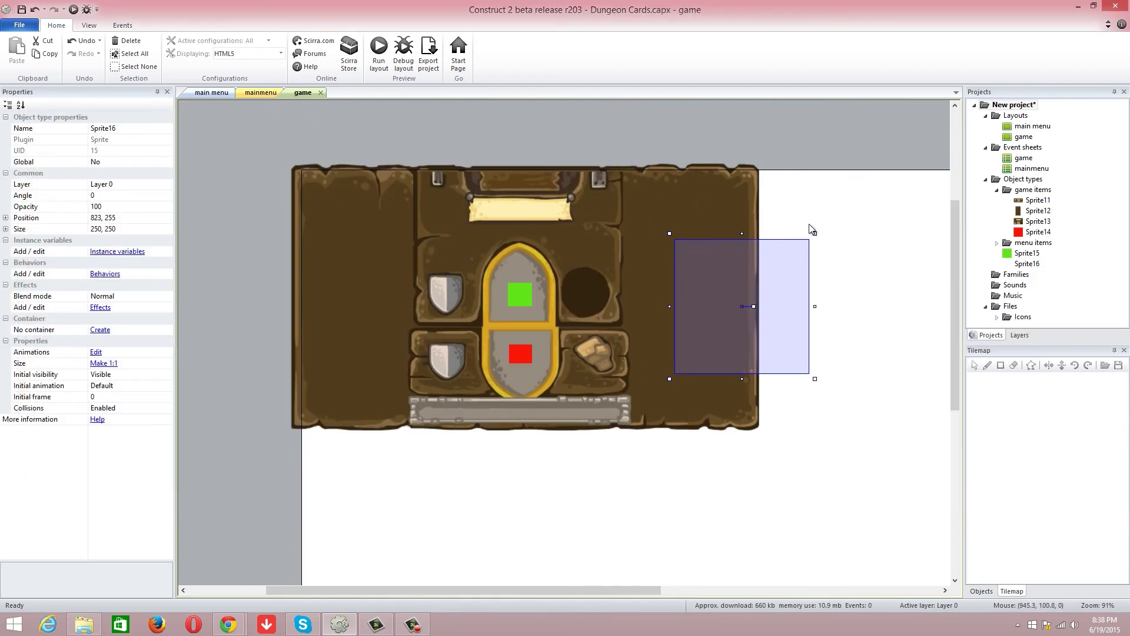
double_click(695, 315)
click(353, 330)
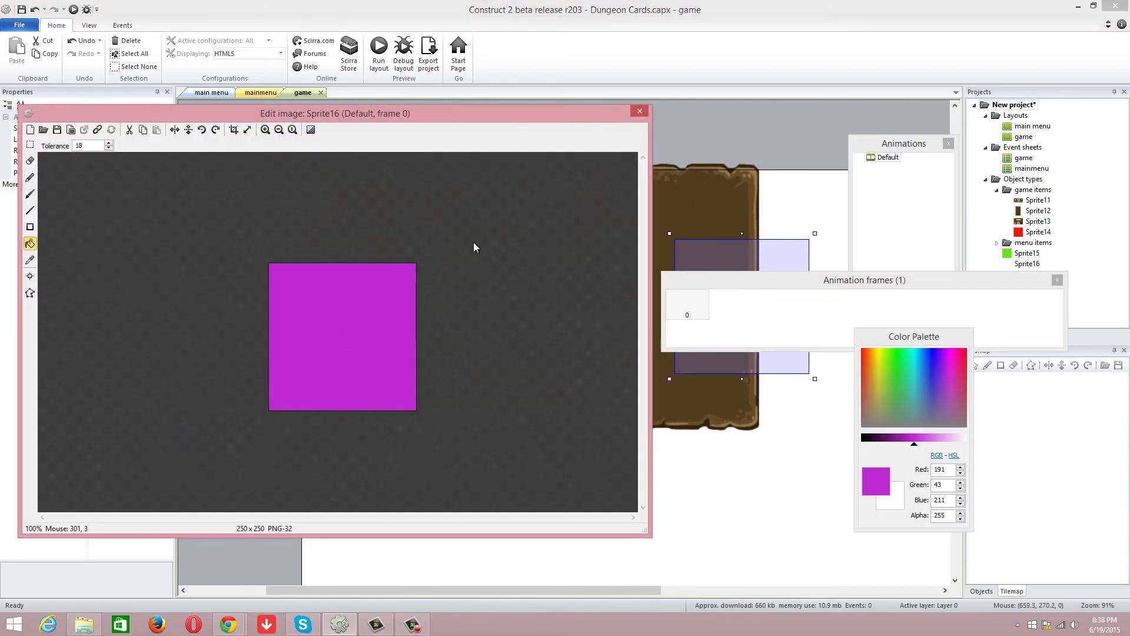
click(640, 112)
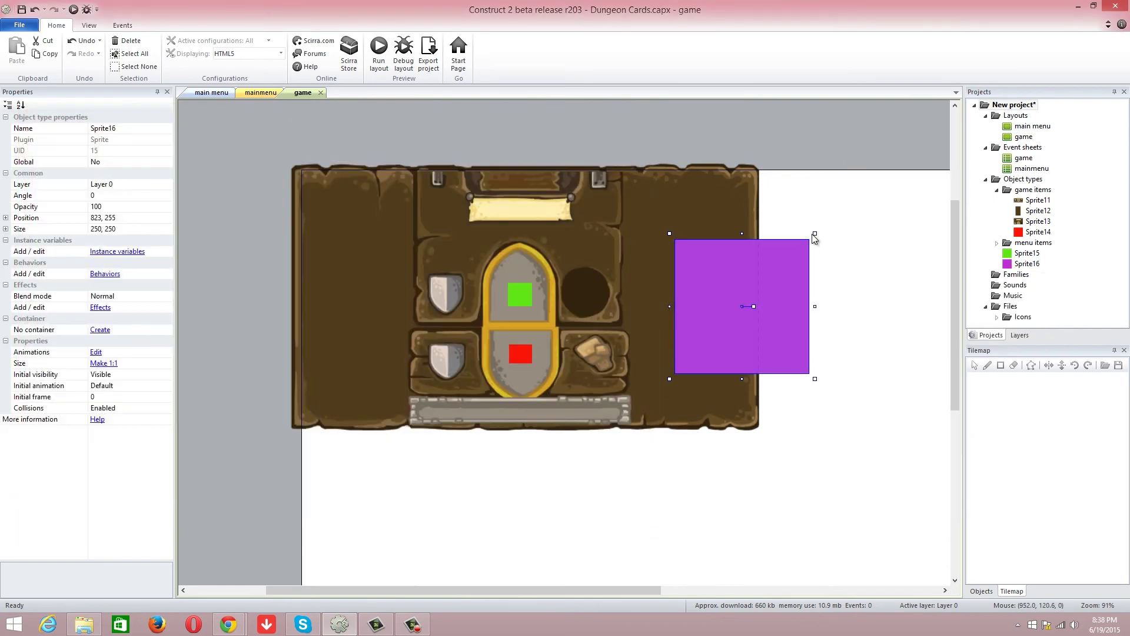
drag(815, 233, 598, 365)
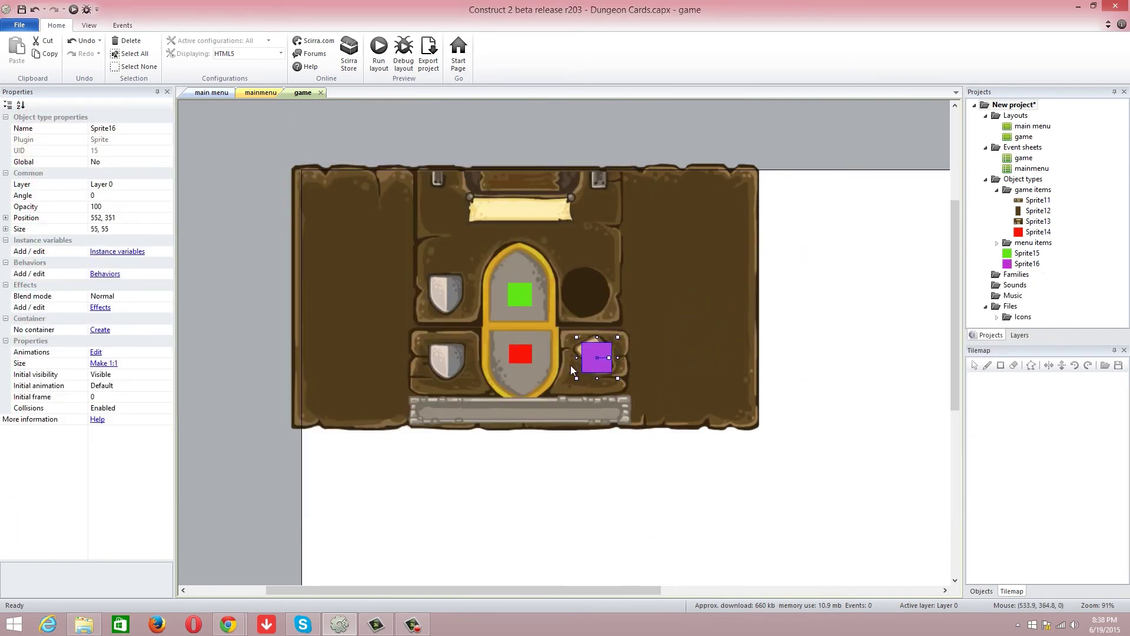
Add a yellow-filled 48×51 sprite over the lower-left shield slot, then begin inserting another object
right_click(440, 362)
click(459, 370)
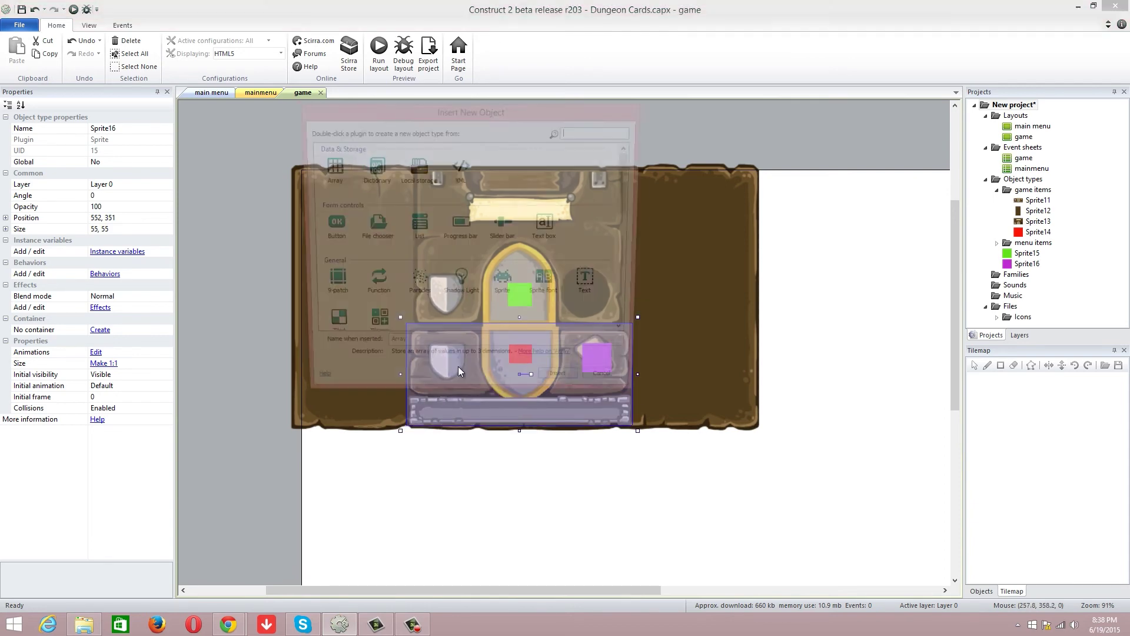
double_click(503, 281)
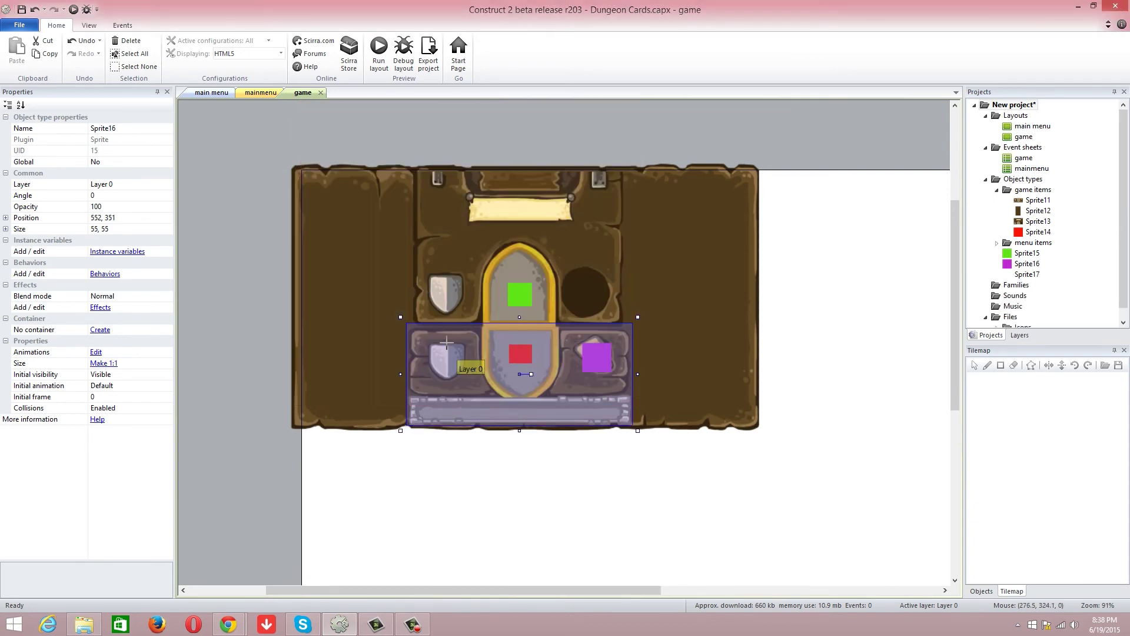
click(437, 342)
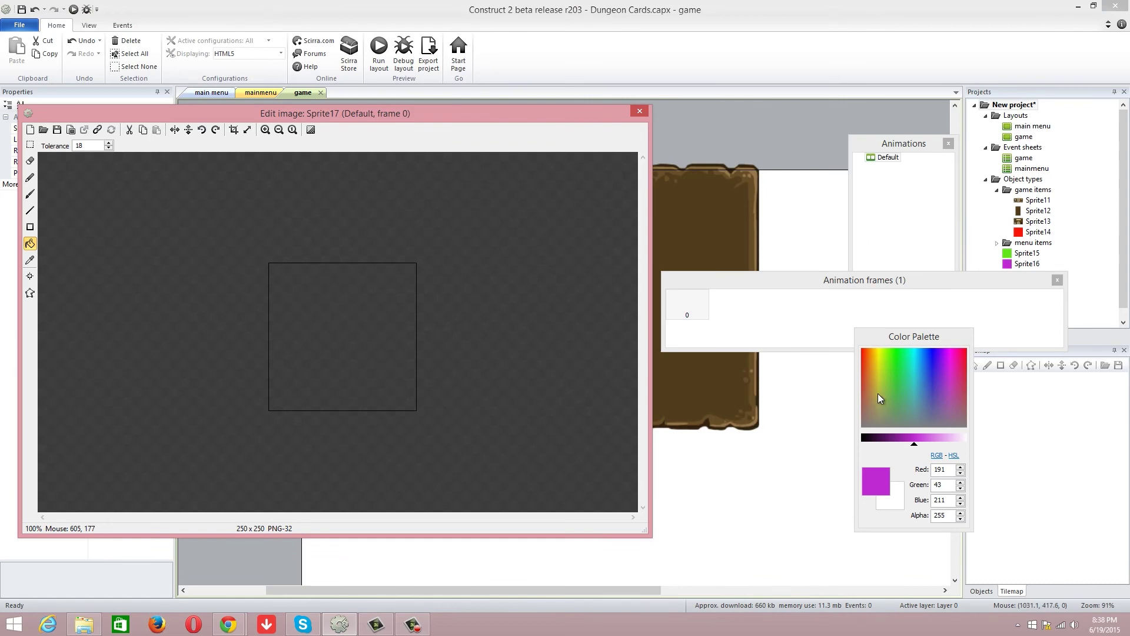
drag(878, 393, 880, 365)
click(640, 112)
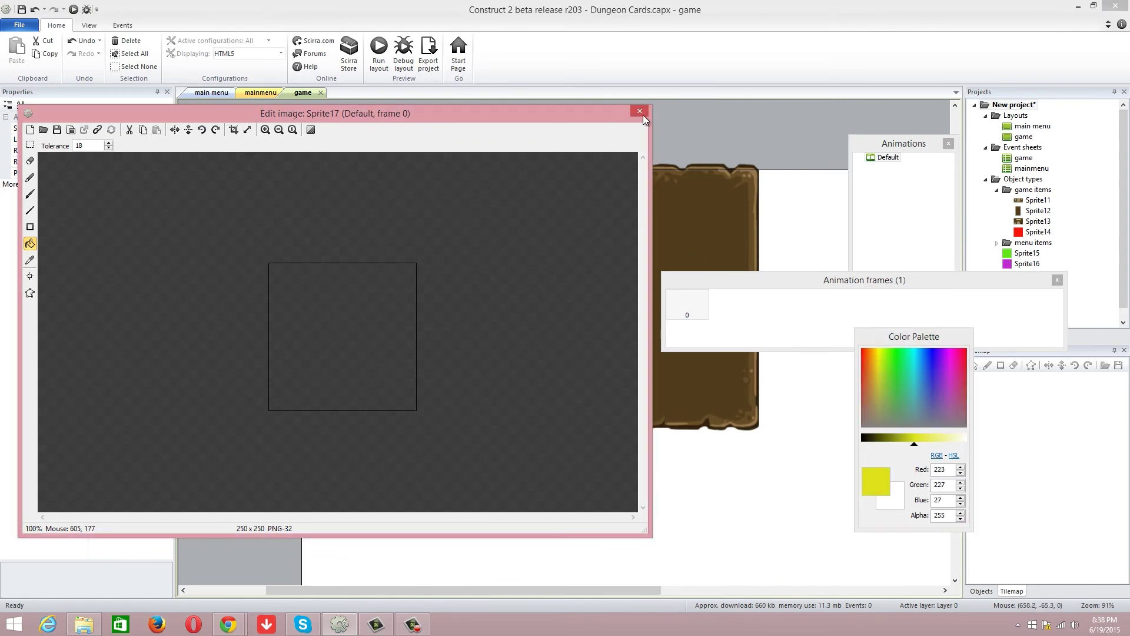
double_click(429, 333)
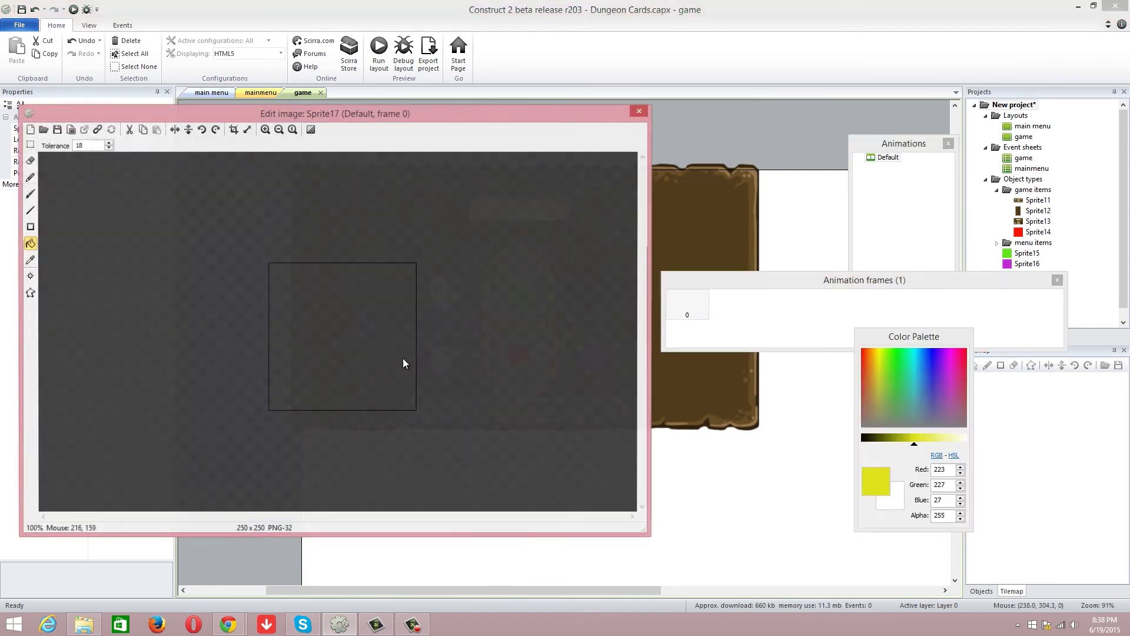
click(353, 335)
click(639, 112)
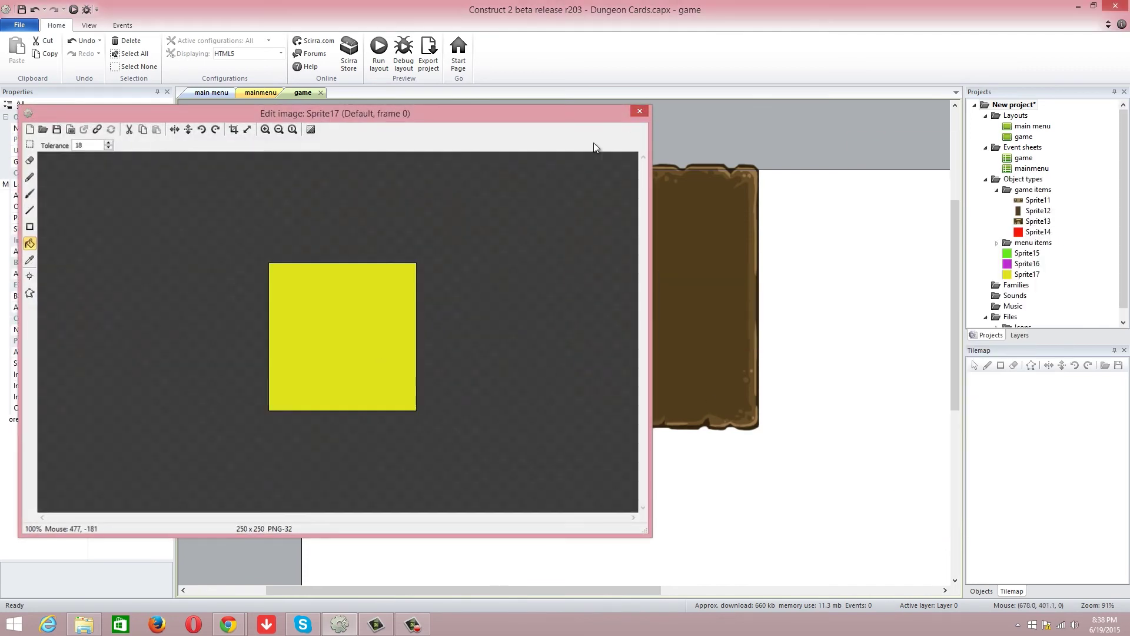
drag(498, 282, 451, 349)
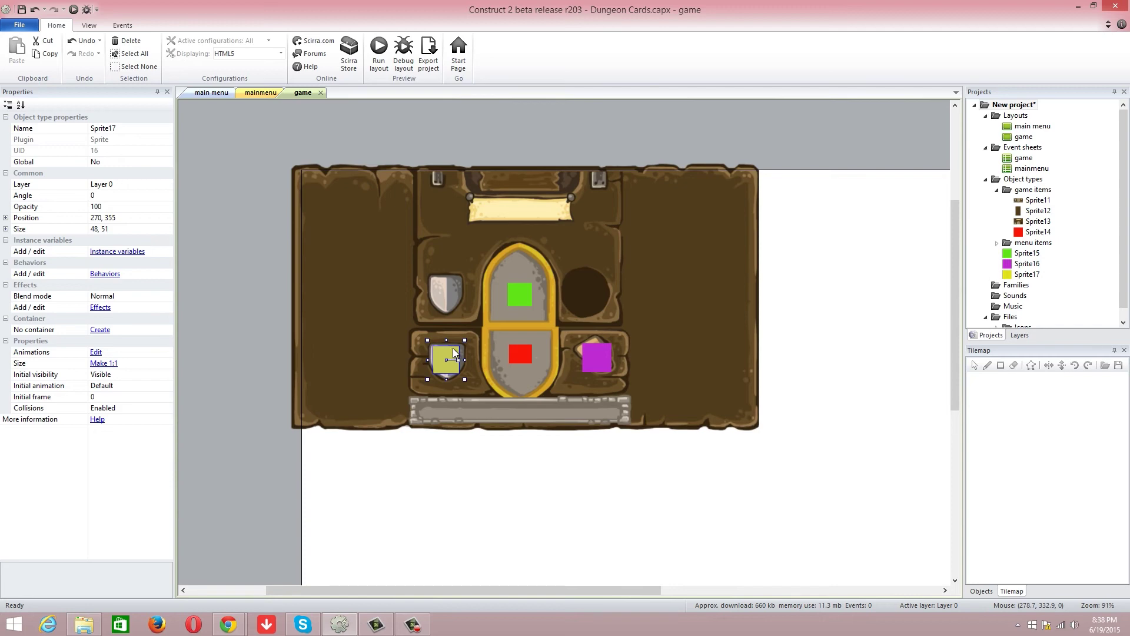
right_click(595, 271)
click(624, 278)
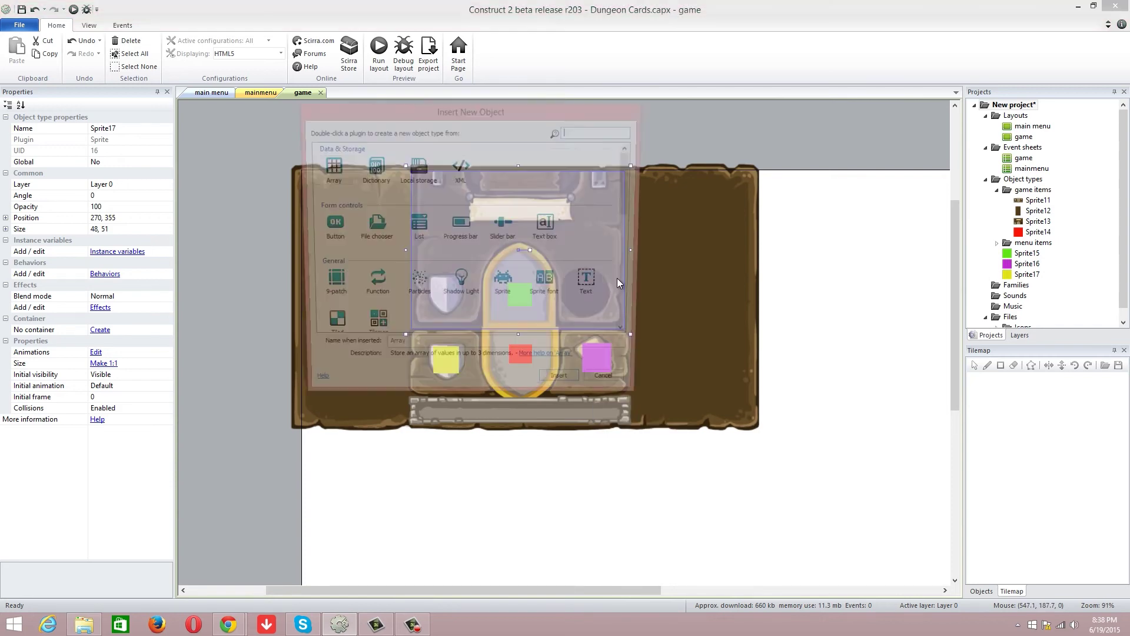
Create a new sprite loaded with the red Button_Spin.png image
click(509, 289)
double_click(509, 289)
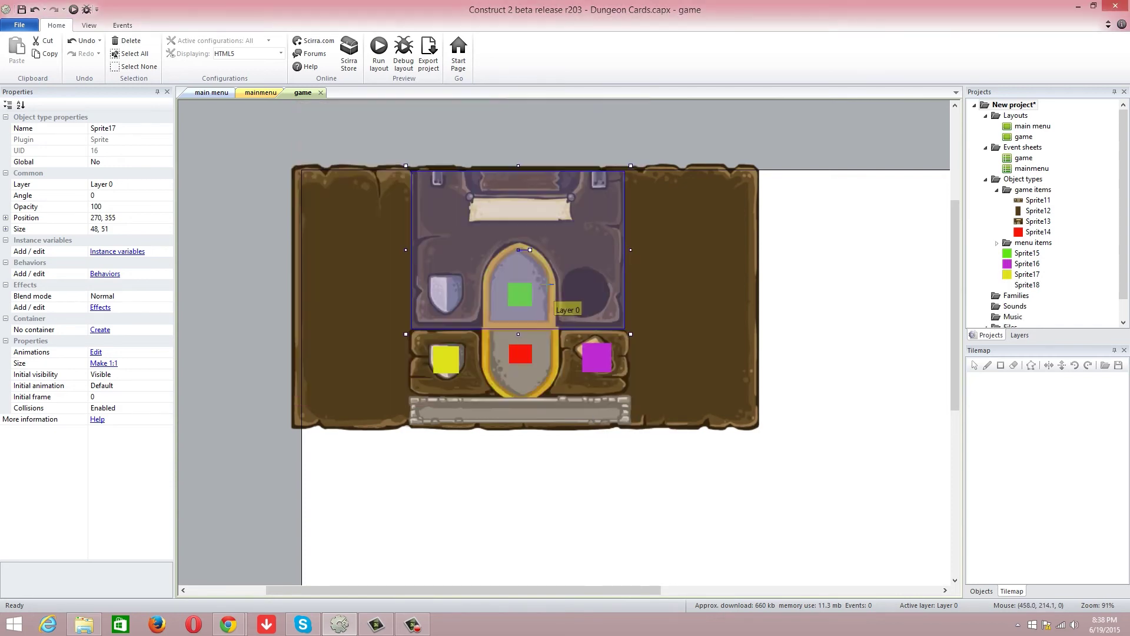
click(184, 232)
click(44, 130)
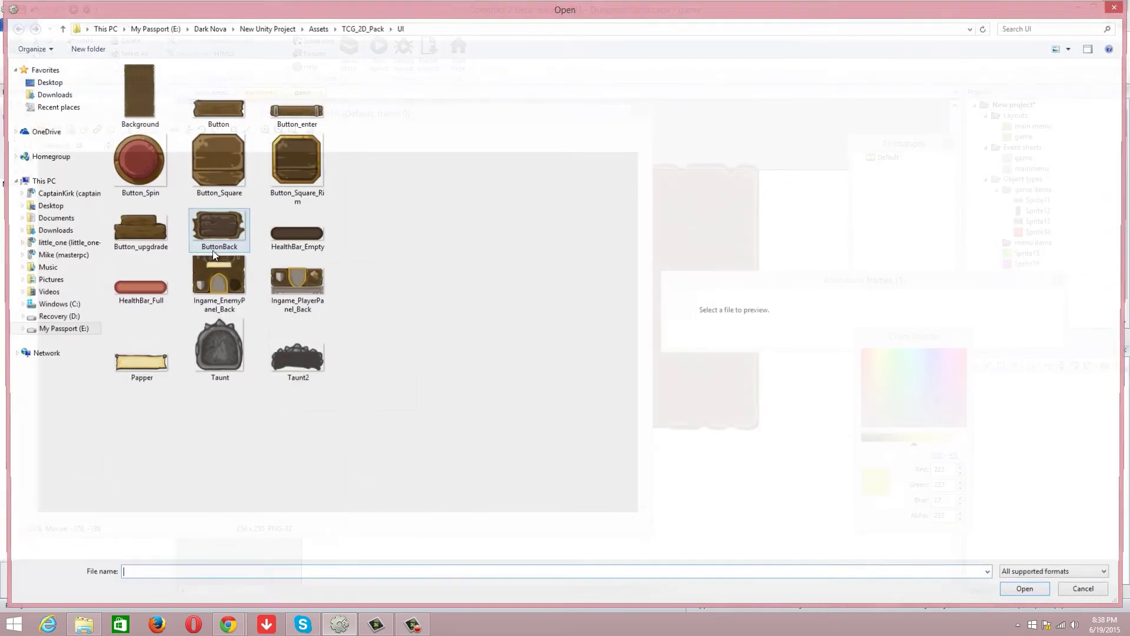
double_click(132, 171)
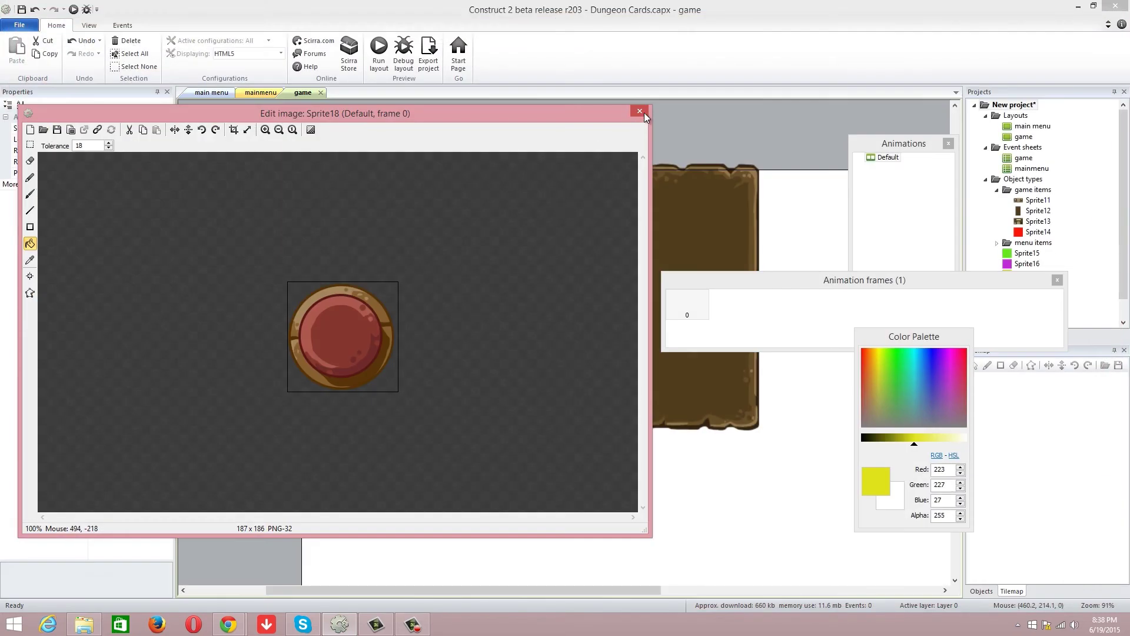
click(640, 110)
Set the spin button's size to 87, 86
drag(605, 229, 568, 275)
key(ctrl+z)
click(138, 231)
key(BackSpace)
key(BackSpace)
key(BackSpace)
key(BackSpace)
key(BackSpace)
key(BackSpace)
key(BackSpace)
key(BackSpace)
key(ctrl+z)
key(Delete)
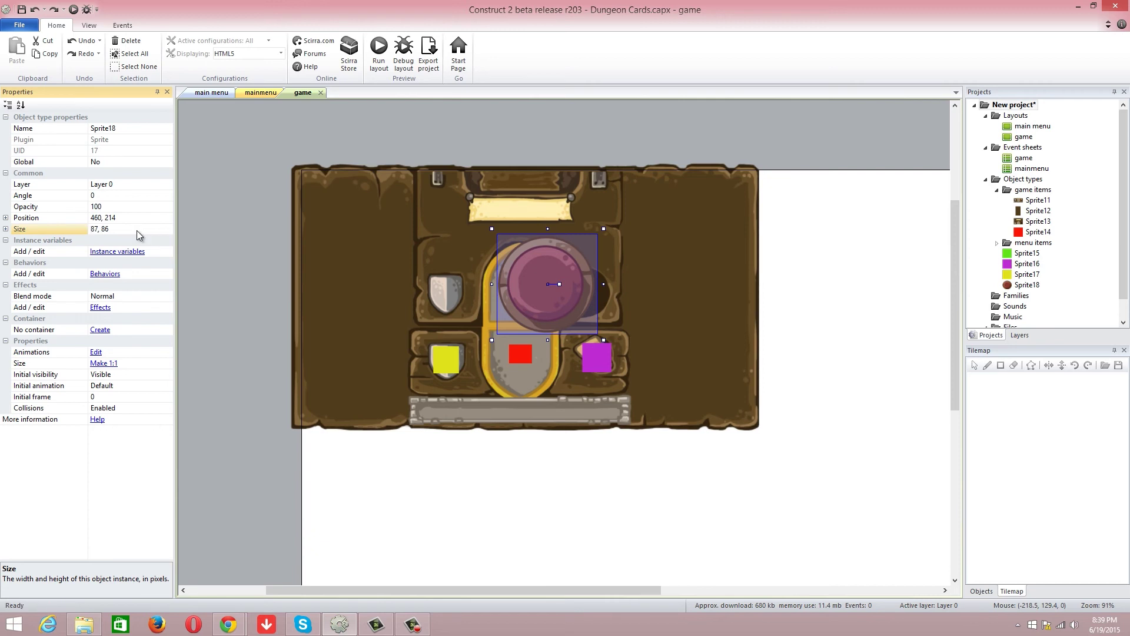
click(263, 228)
Move the spin button into the dark round socket and enlarge it to fill it
drag(537, 290, 574, 297)
ctrl+scroll(645, 283, up, 5)
drag(624, 228, 621, 217)
drag(678, 268, 700, 292)
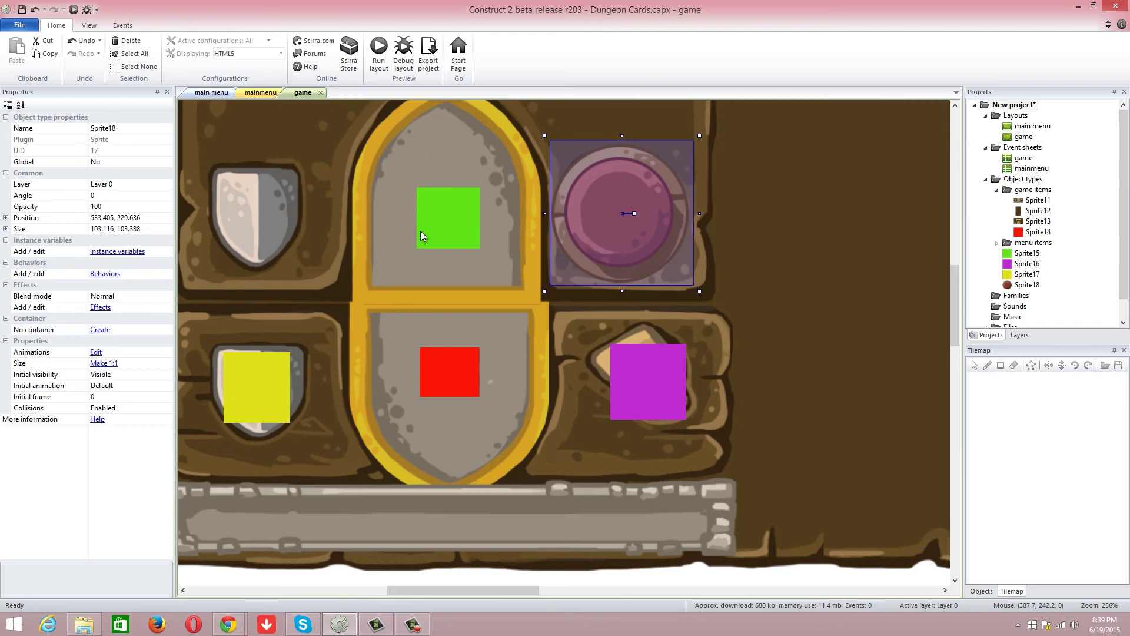
Widen the central wooden panel Sprite13 on both sides to about 414×293
click(391, 179)
ctrl+scroll(613, 263, down, 2)
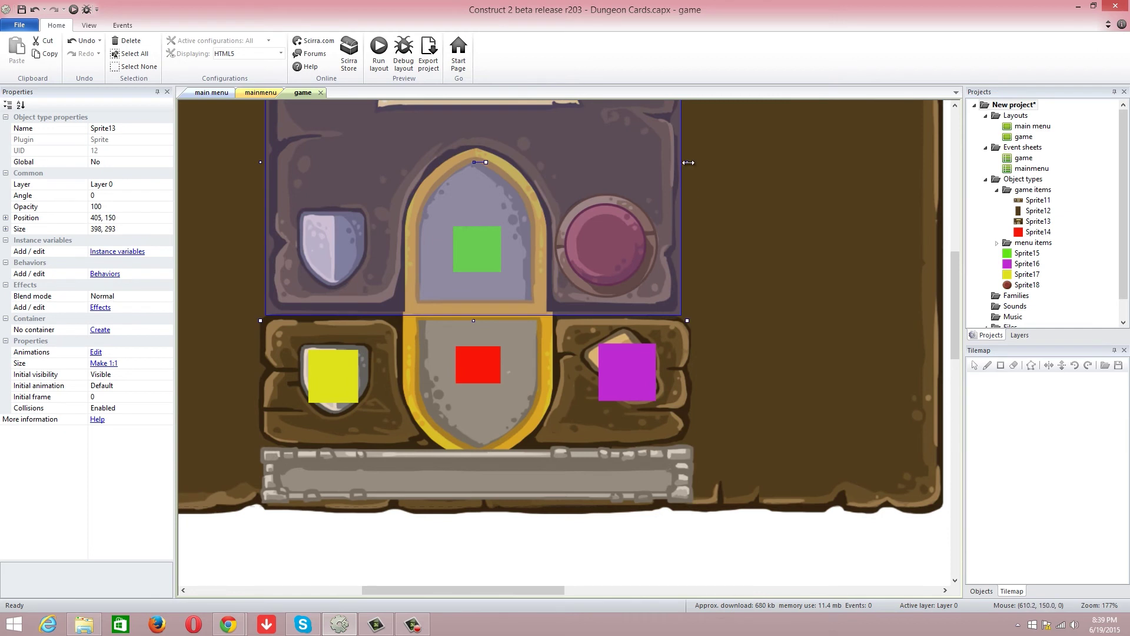
drag(688, 162, 697, 162)
drag(260, 163, 253, 163)
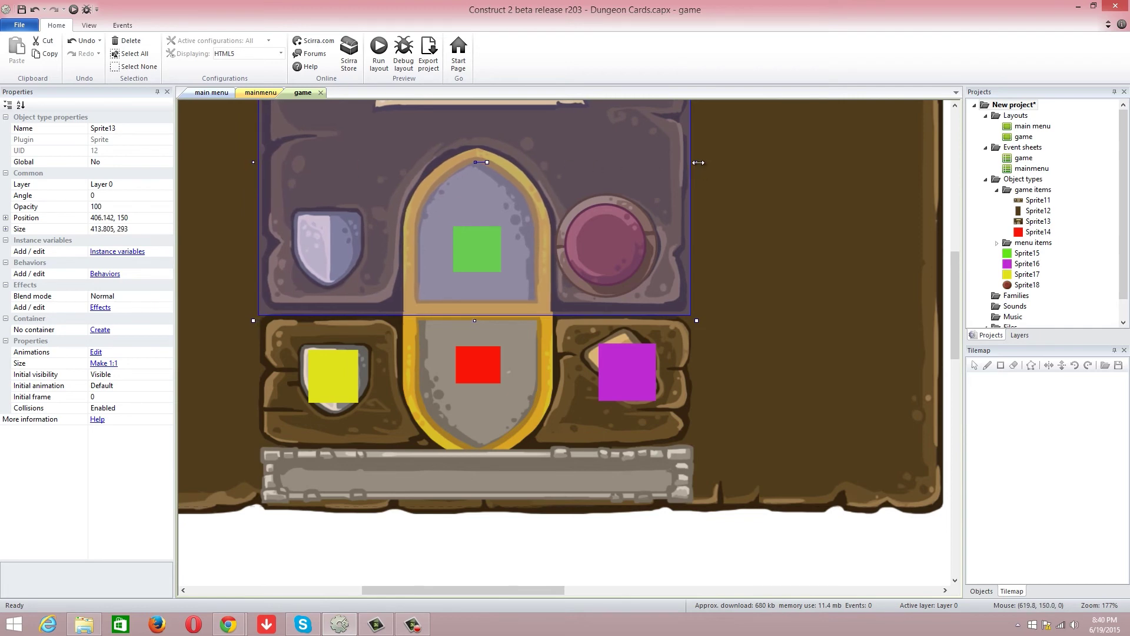
drag(698, 162, 701, 162)
Nudge the spin button slightly right to 540, 230
click(615, 258)
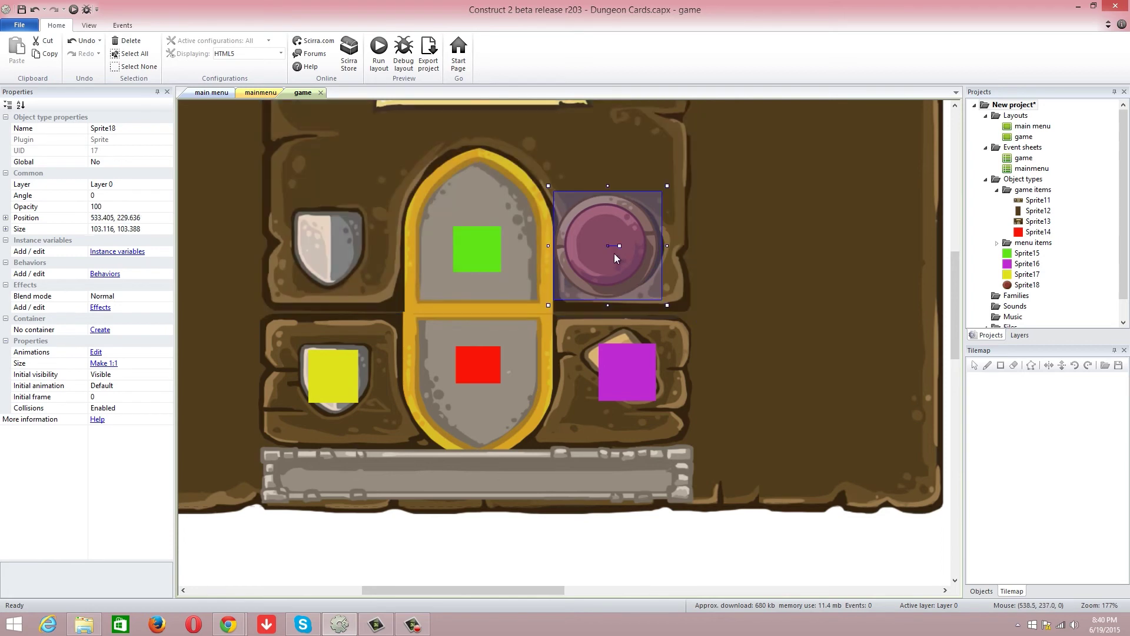
drag(616, 258, 622, 258)
ctrl+scroll(775, 248, down, 5)
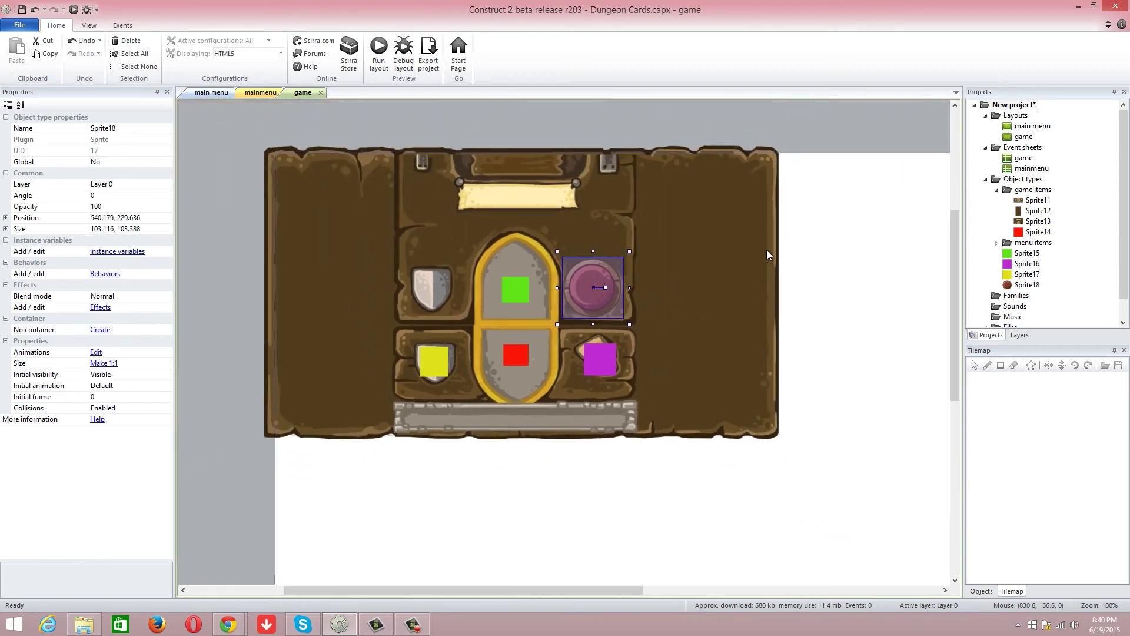
Insert a new sprite near the bottom bar and load TCG_2D_Pack\Spells\Card_Defense.png into it
right_click(461, 418)
click(489, 420)
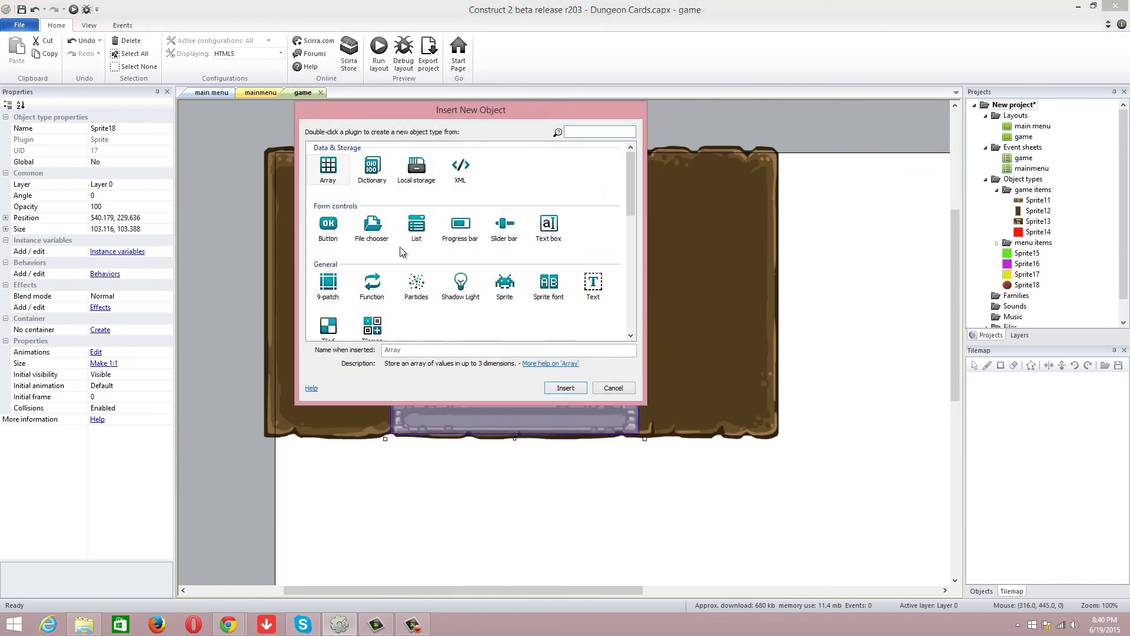
double_click(504, 283)
click(465, 424)
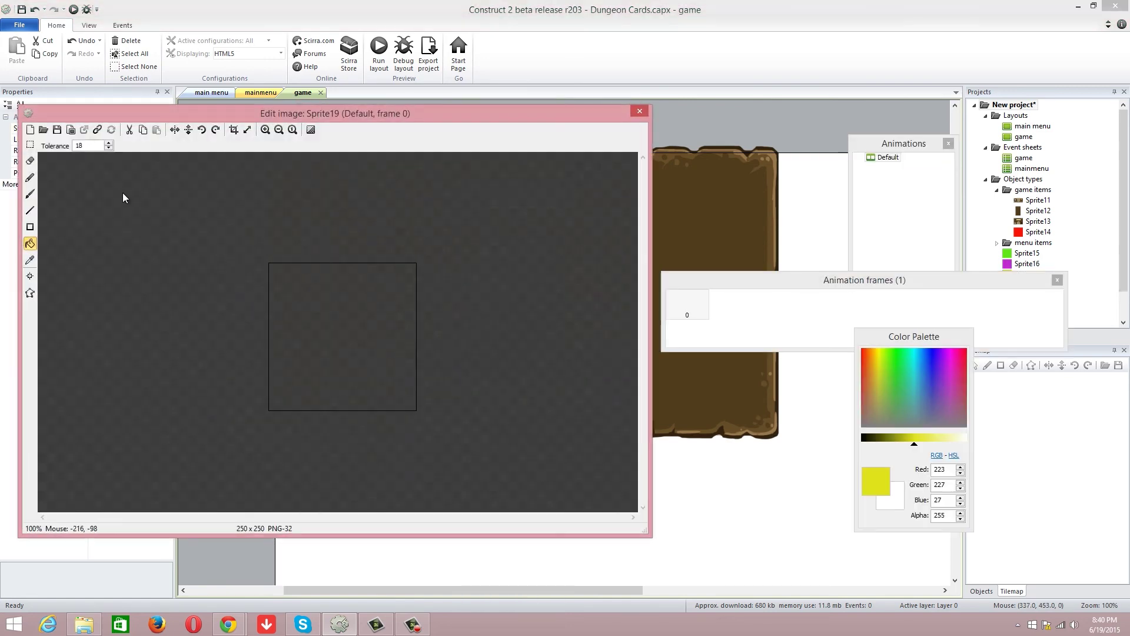
click(45, 131)
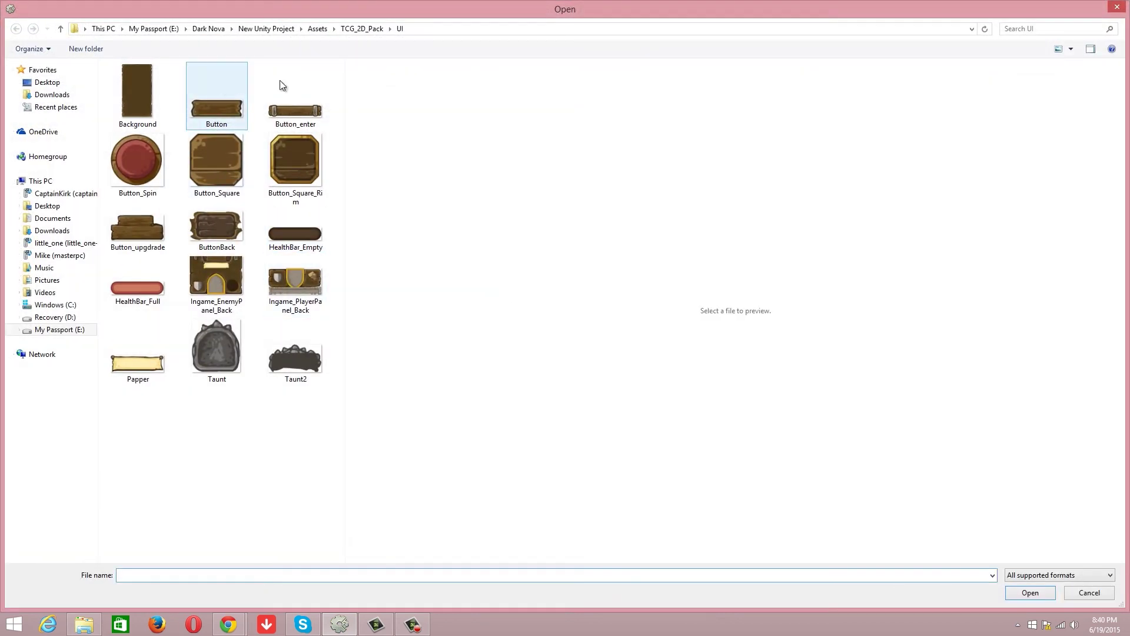
click(317, 29)
double_click(178, 95)
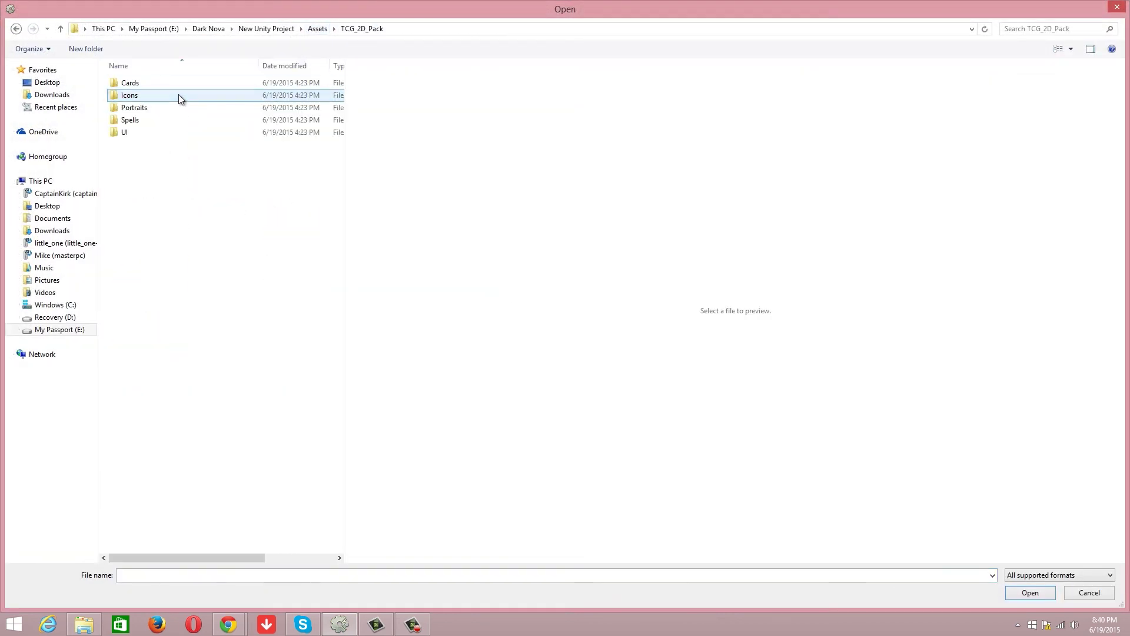
double_click(144, 119)
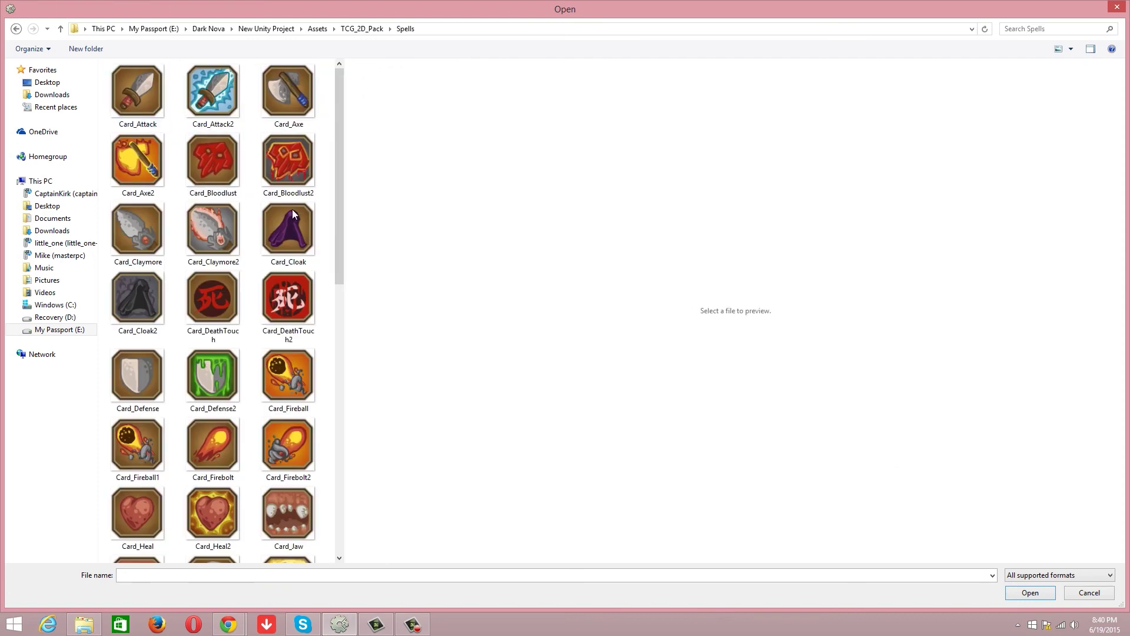
drag(345, 213, 356, 512)
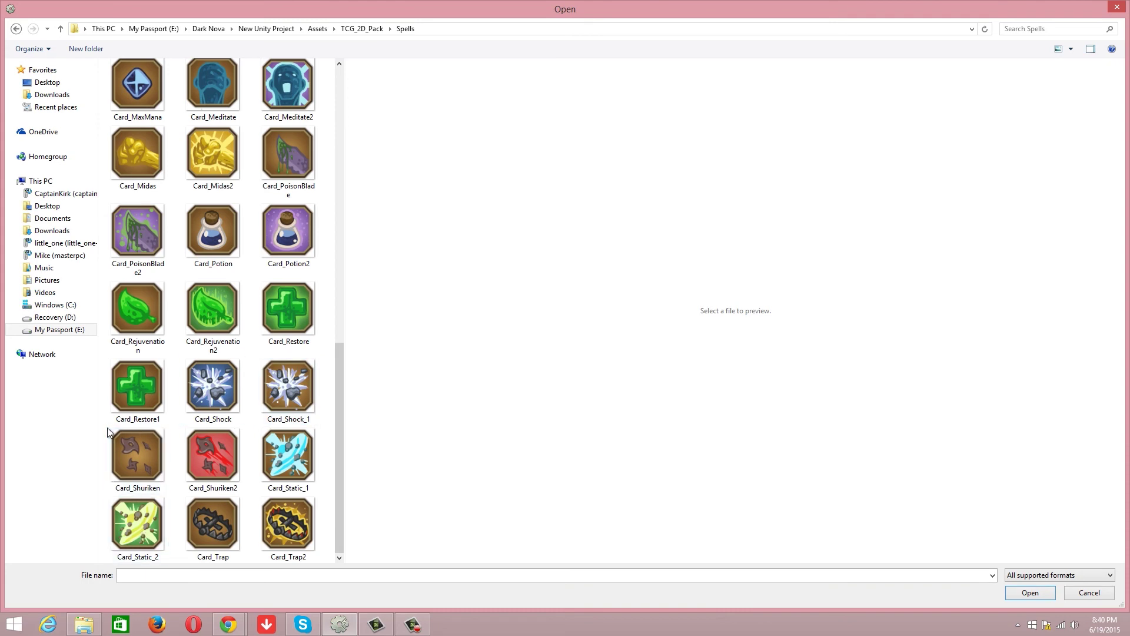
click(146, 458)
scroll(145, 458, up, 10)
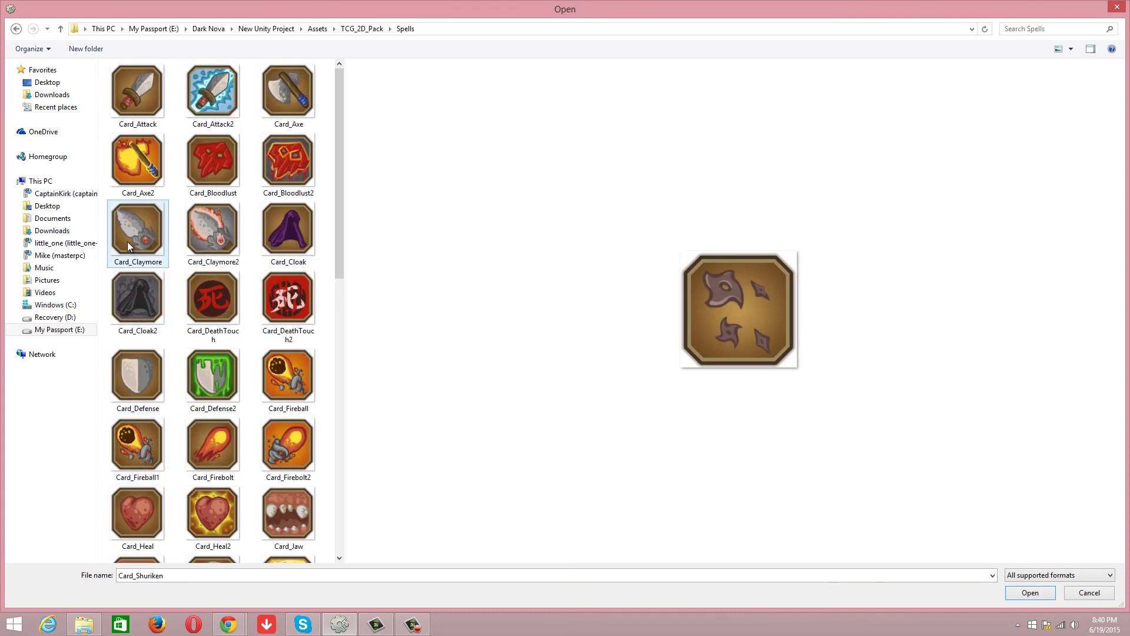
double_click(143, 377)
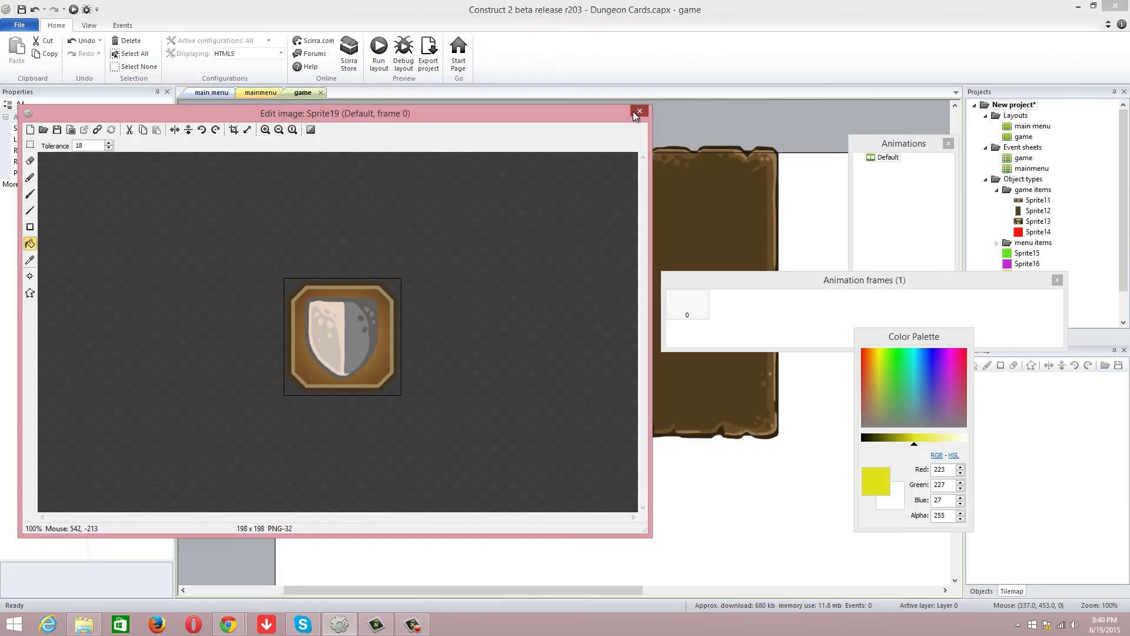
Set the shield sprite's size to 98×98 and nudge it up
click(636, 112)
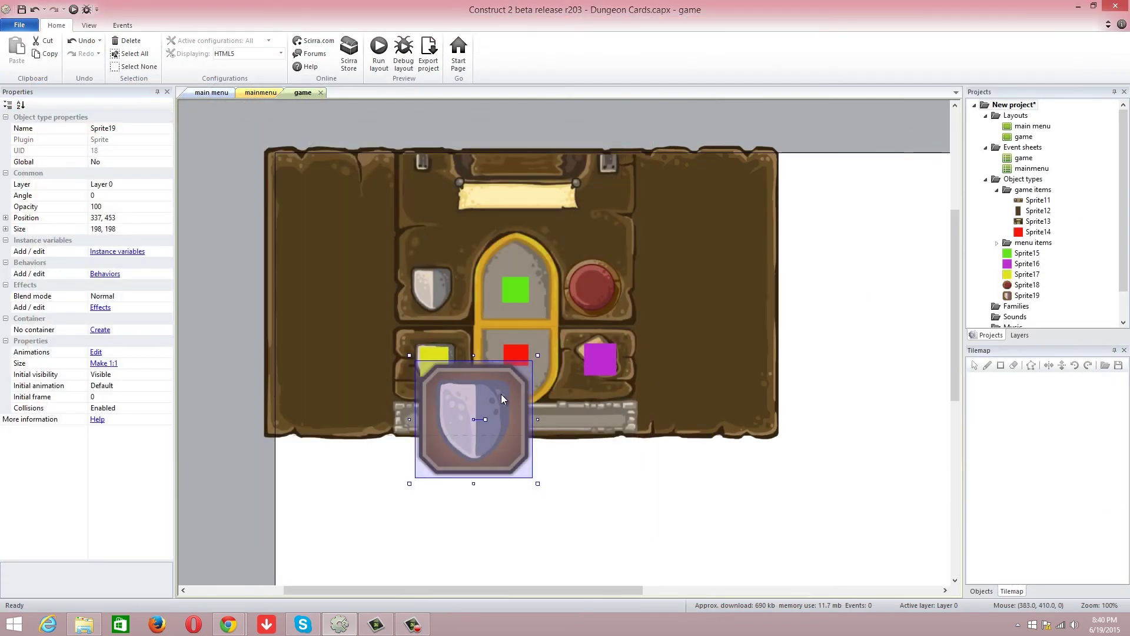
ctrl+scroll(501, 394, up, 4)
ctrl+scroll(499, 394, up, 3)
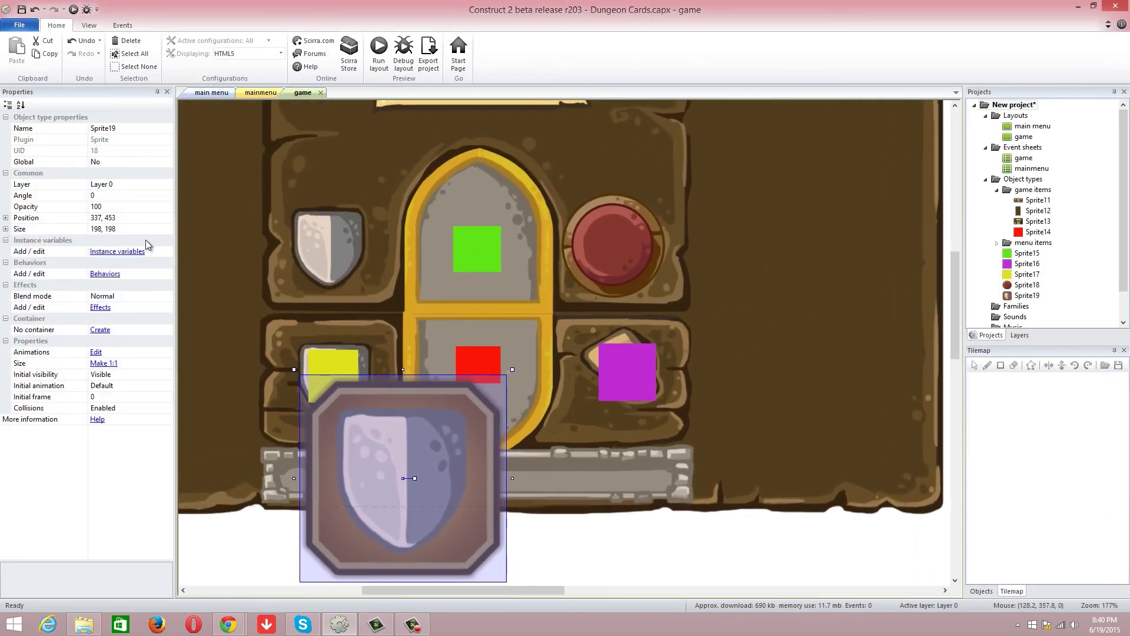
click(111, 233)
click(110, 233)
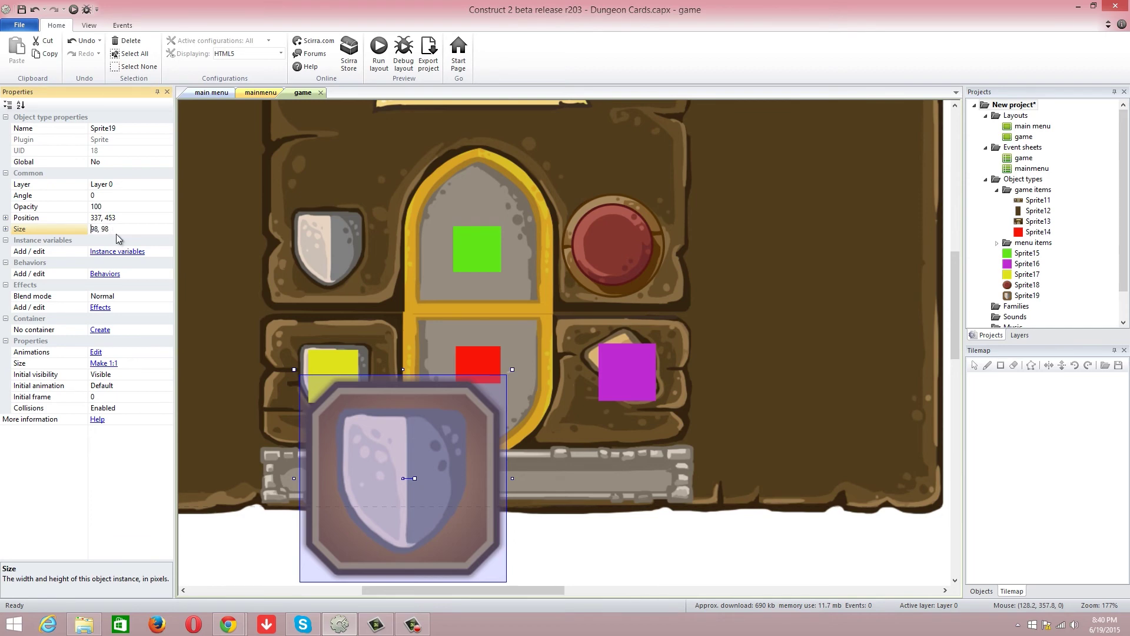
key(Return)
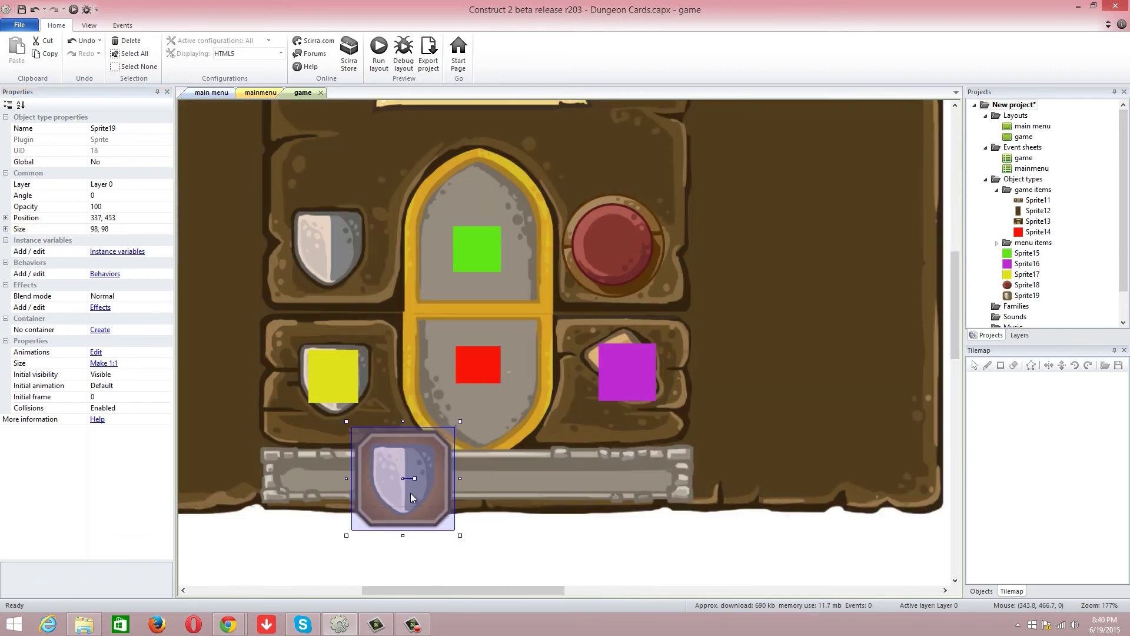
drag(411, 493, 409, 479)
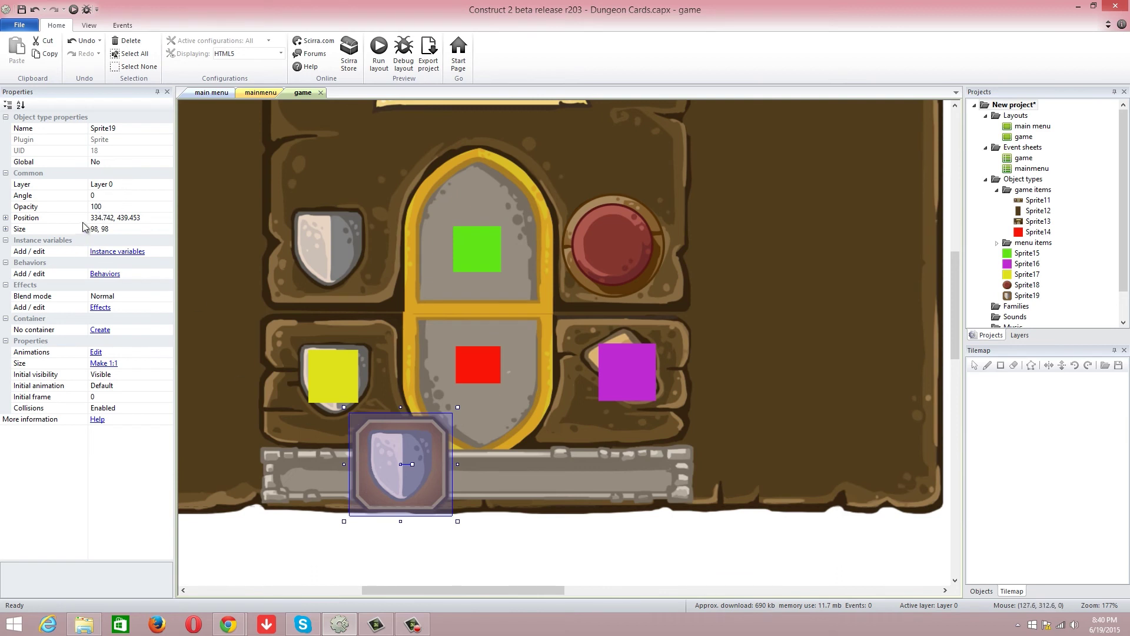
Resize the shield icon to 50×50 and place it at the bottom bar's left end
click(117, 230)
key(BackSpace)
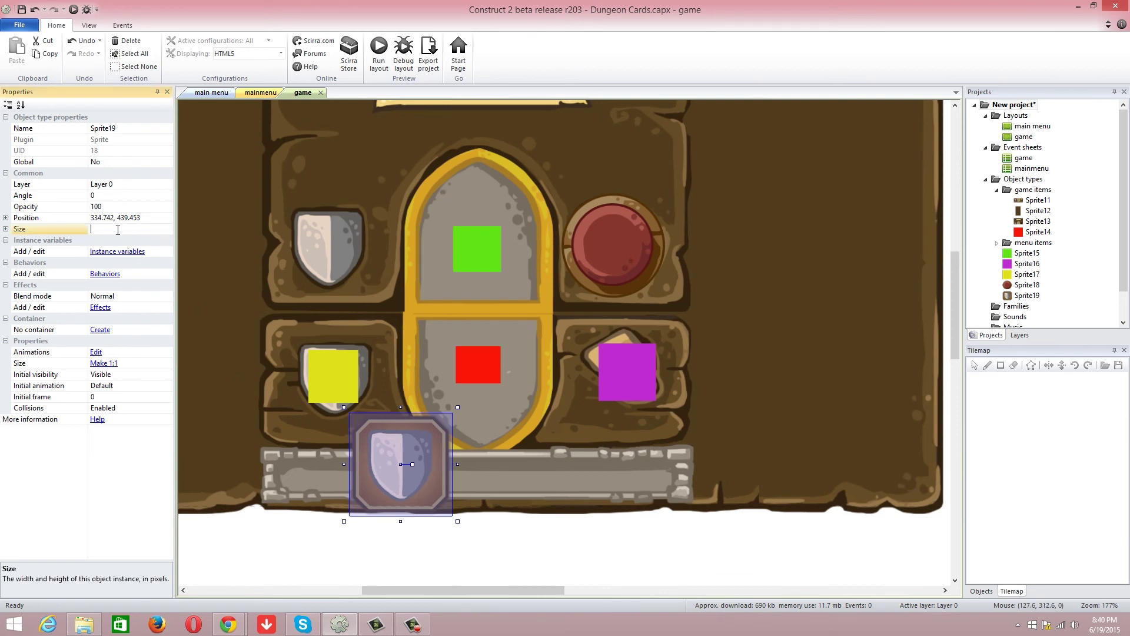
text(50,50)
key(Return)
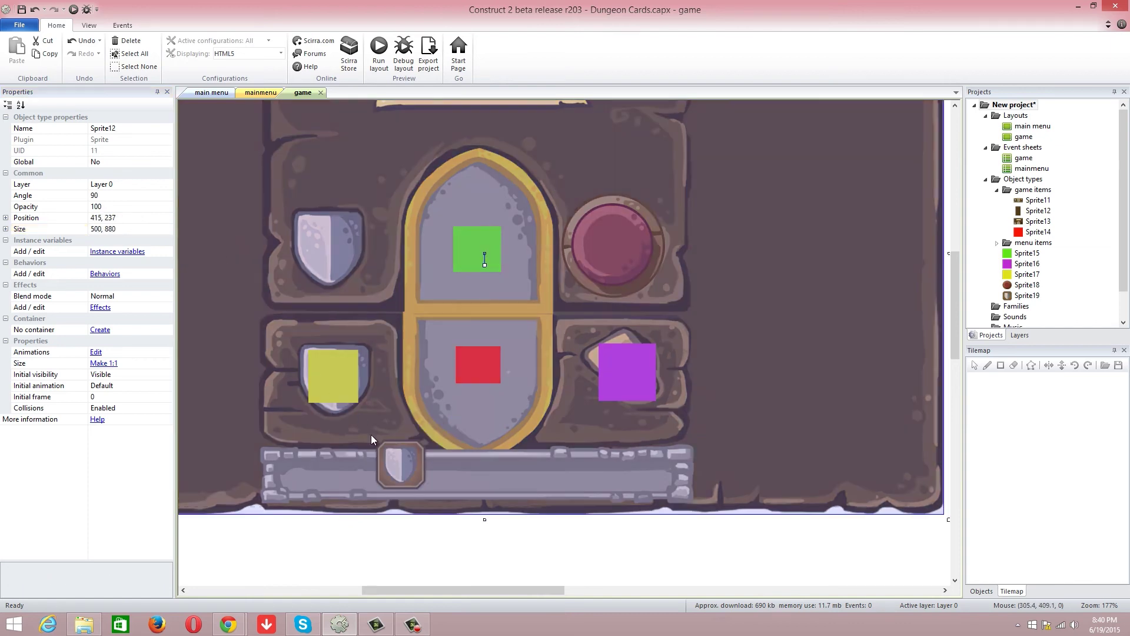
drag(395, 468, 336, 479)
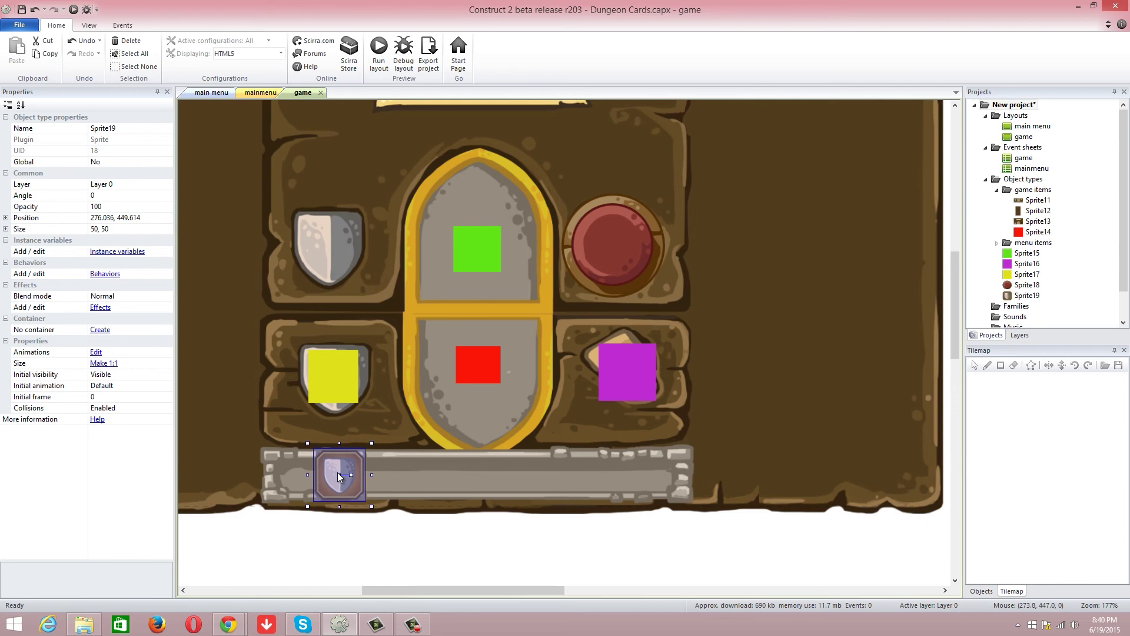
mouse_move(340, 475)
mouse_down()
mouse_move(474, 355)
mouse_move(345, 473)
mouse_up()
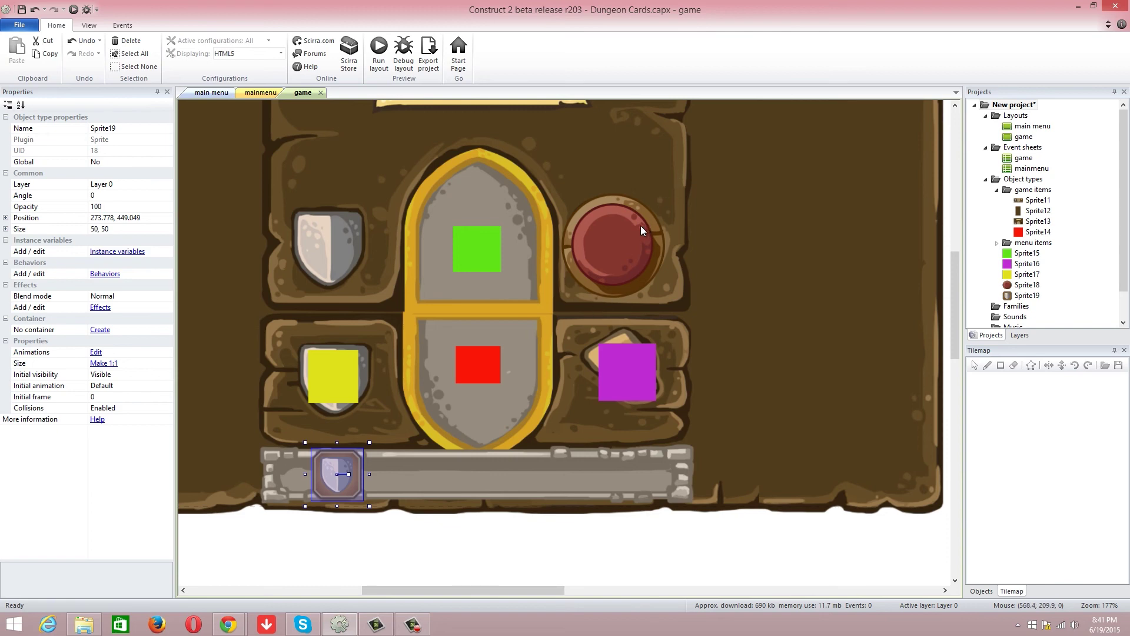
ctrl+scroll(640, 225, down, 5)
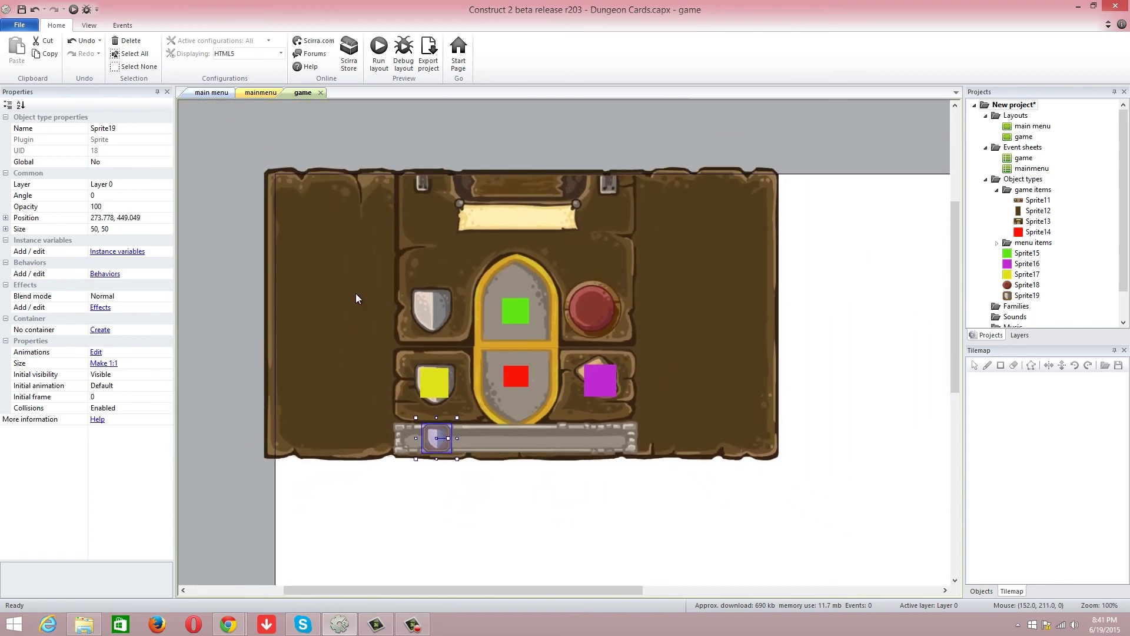
click(317, 430)
Insert a new sprite and load HealthBar_Empty from Assets/TCG_2D_Pack/UI into it
right_click(316, 425)
click(355, 245)
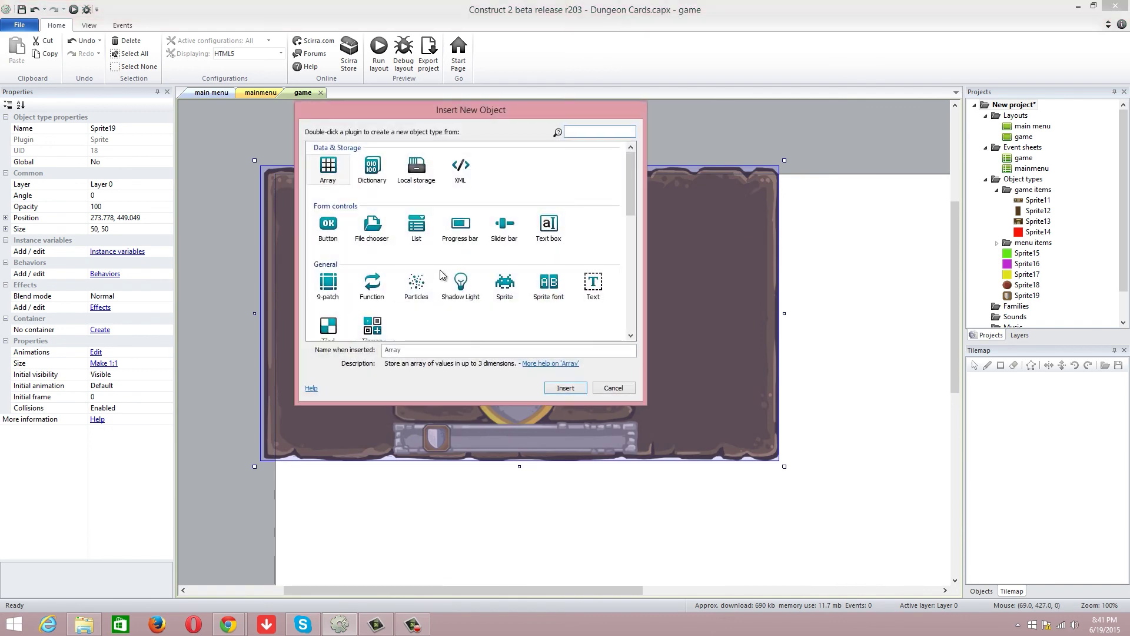
double_click(504, 283)
click(288, 446)
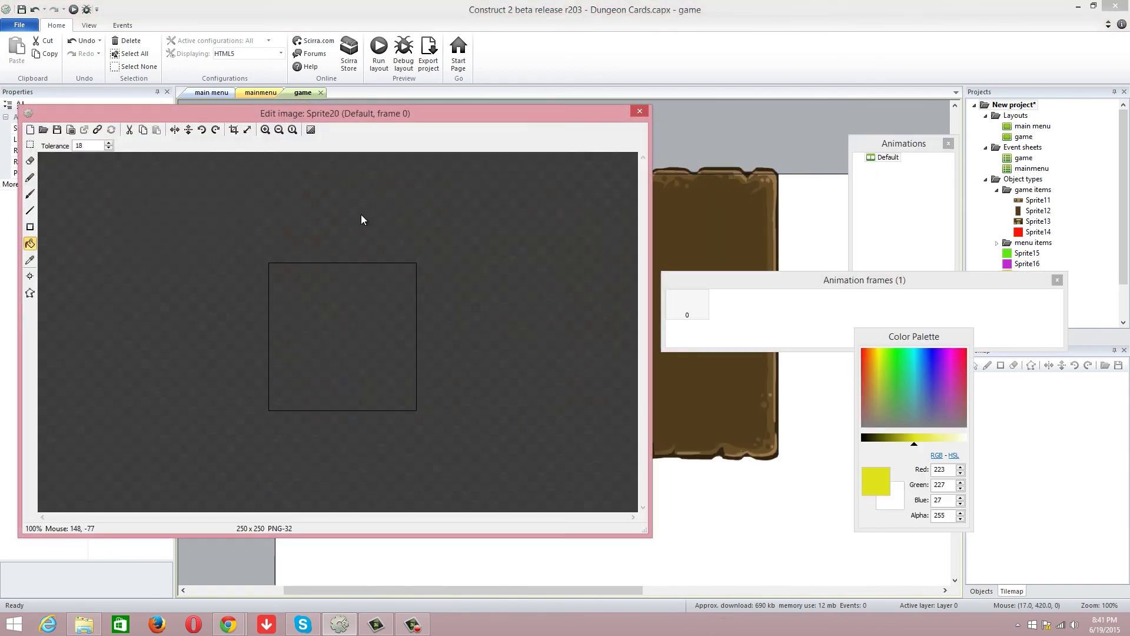
click(43, 129)
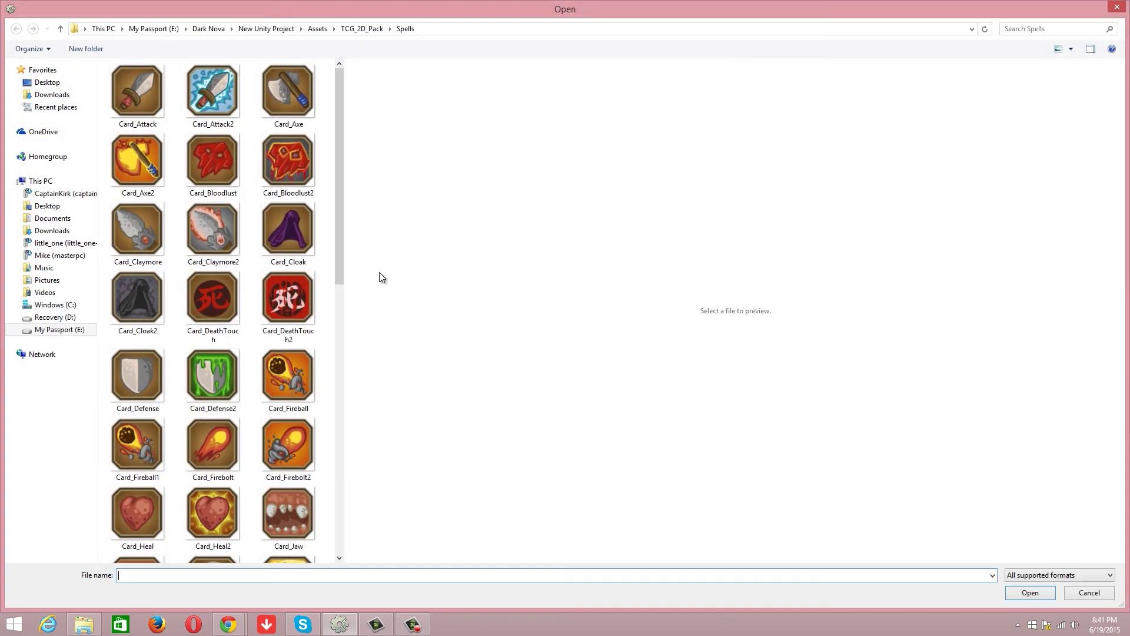
click(321, 30)
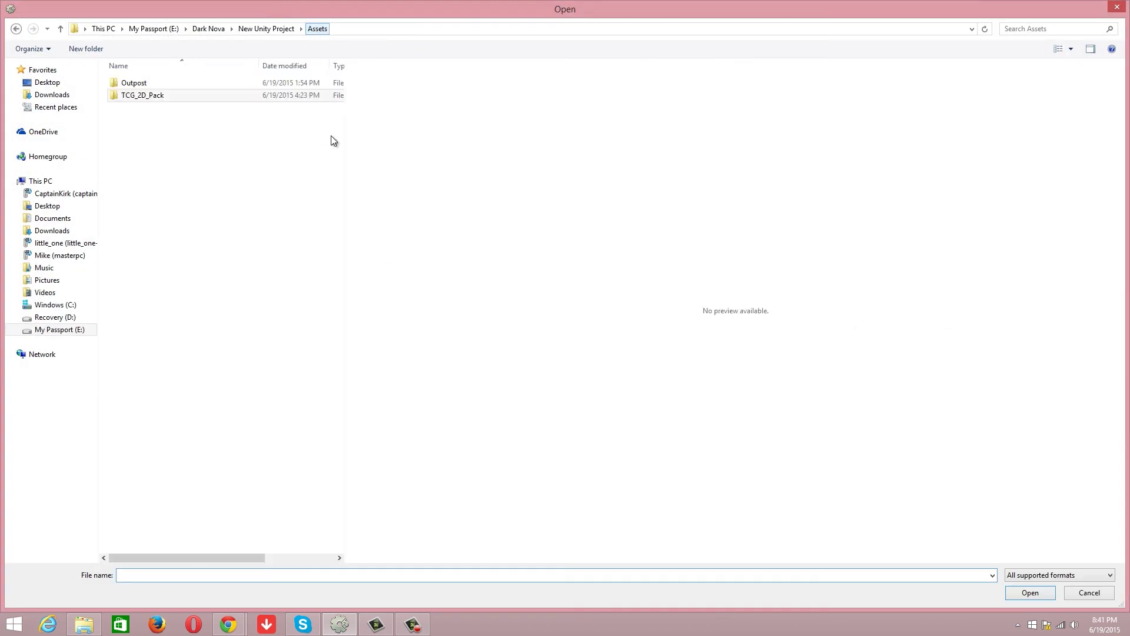
double_click(249, 95)
double_click(272, 132)
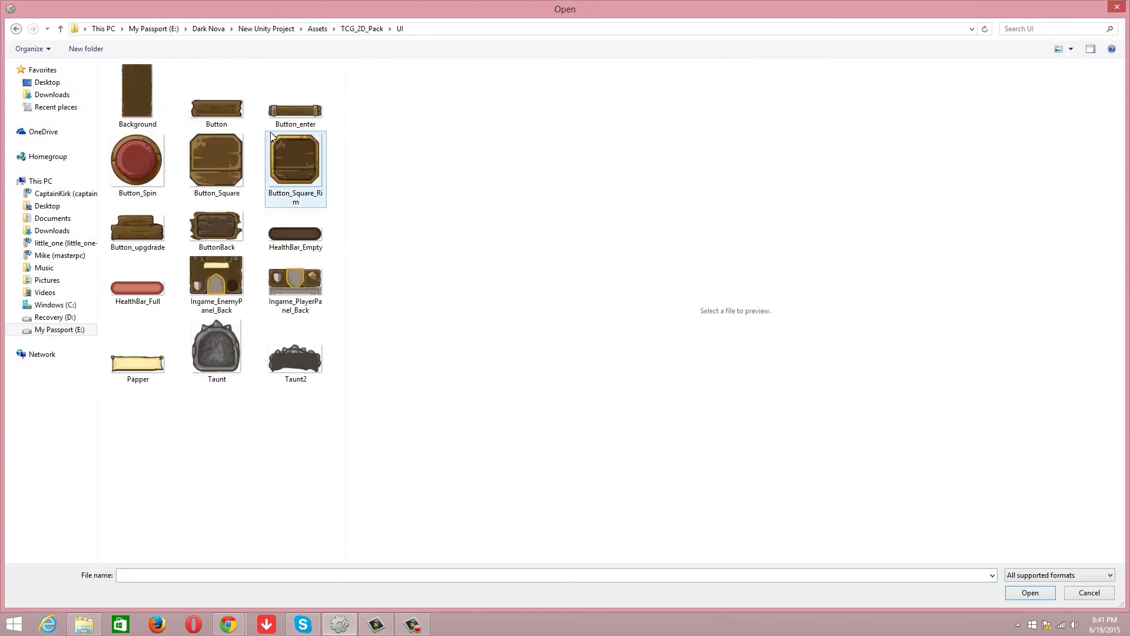
click(276, 249)
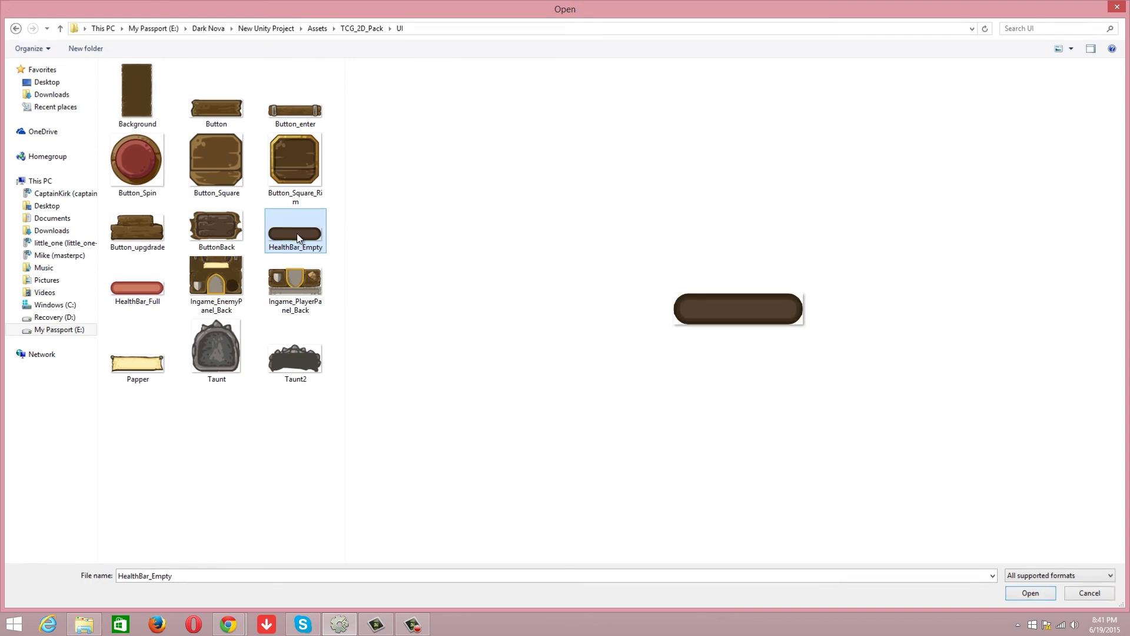
double_click(297, 233)
Move the 220×53 empty health bar to the board's bottom-right corner
click(633, 113)
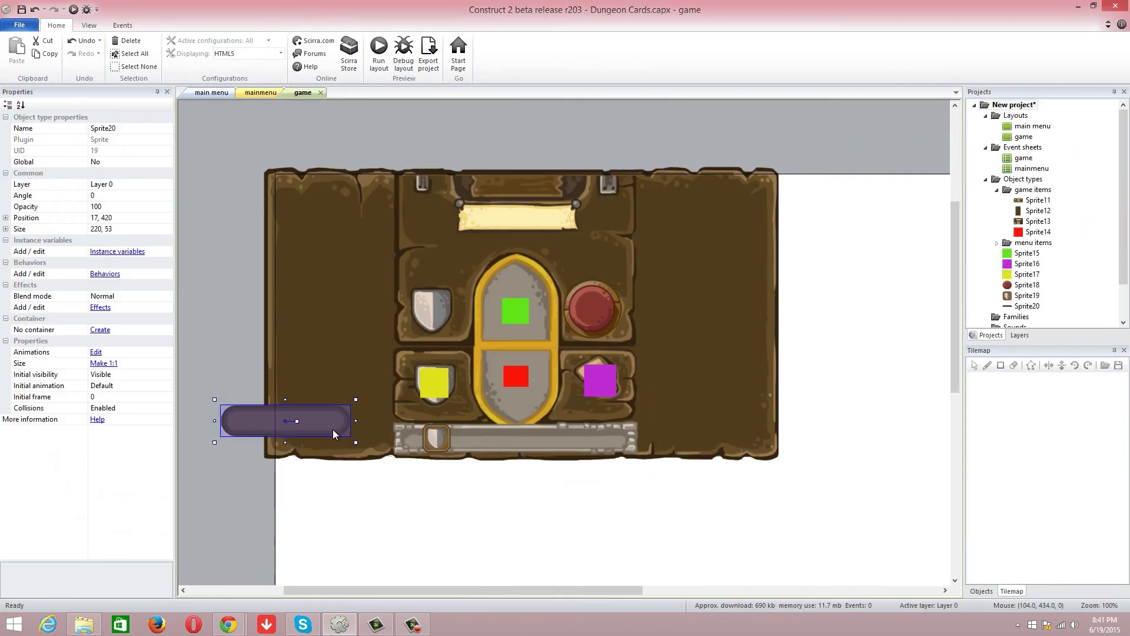
drag(322, 430, 728, 442)
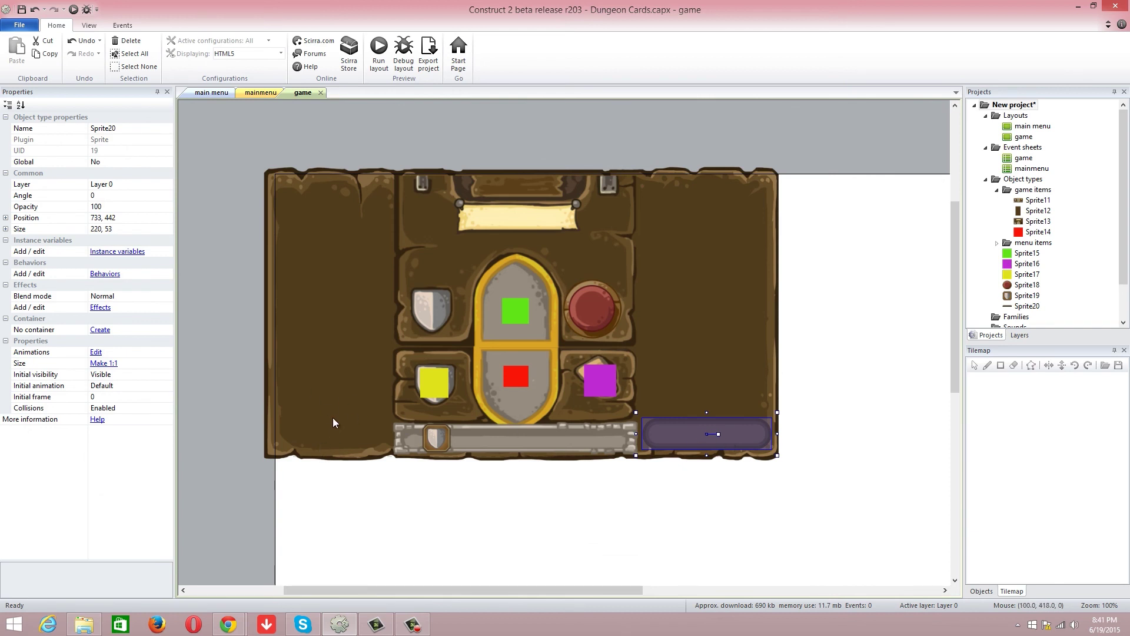
right_click(703, 428)
Add a HealthBar_Full sprite and lay it over the empty bar at 734, 443
click(722, 248)
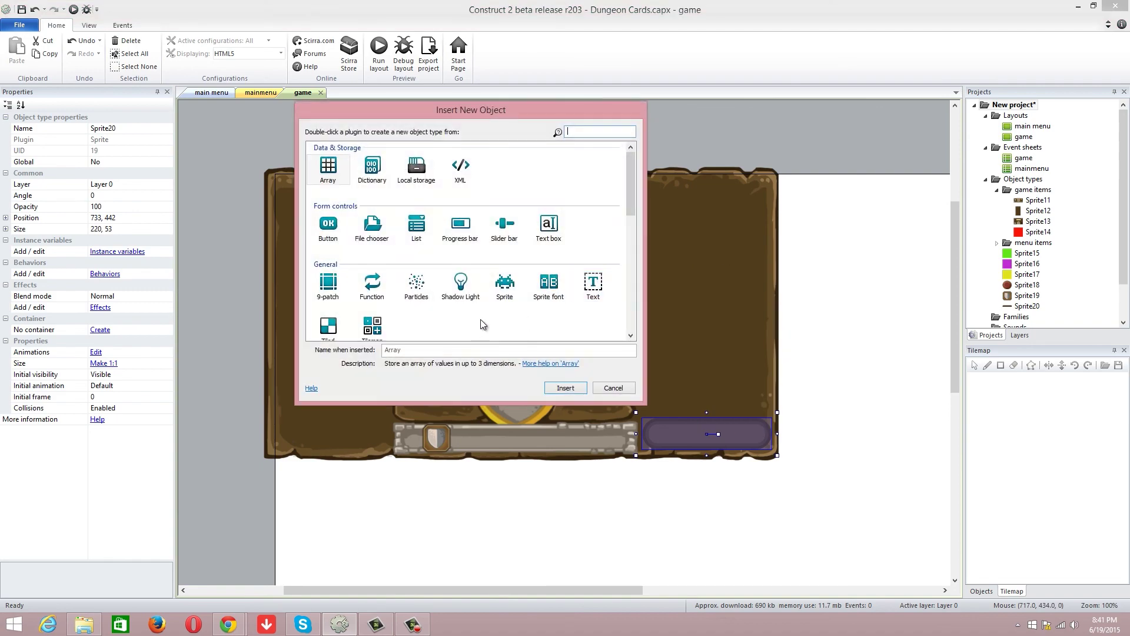
click(537, 300)
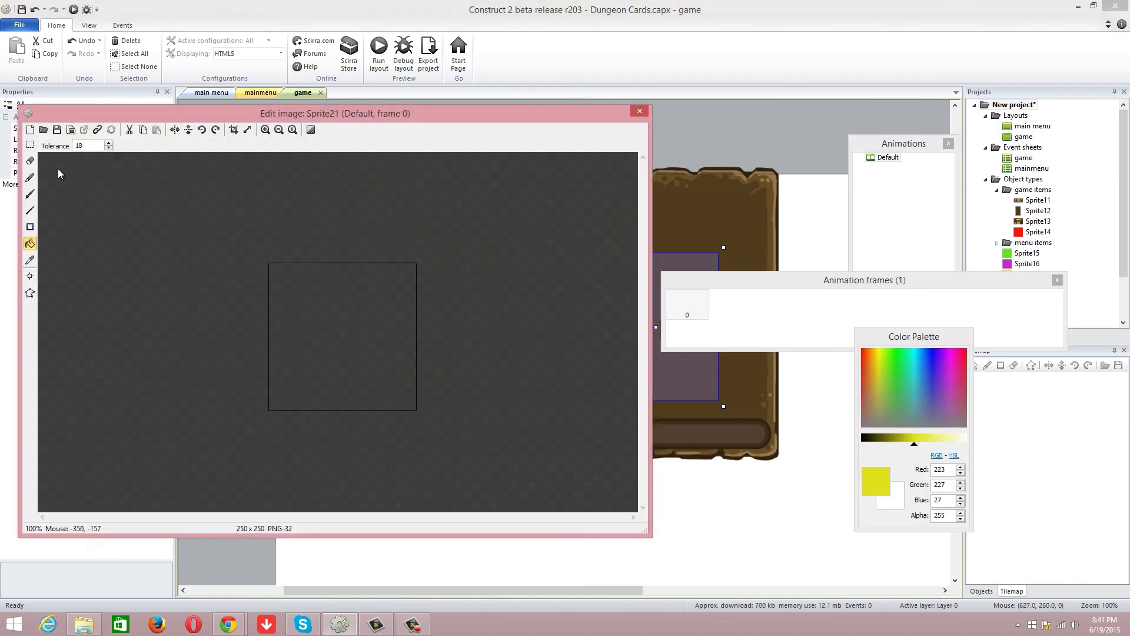
click(44, 128)
double_click(140, 286)
click(640, 112)
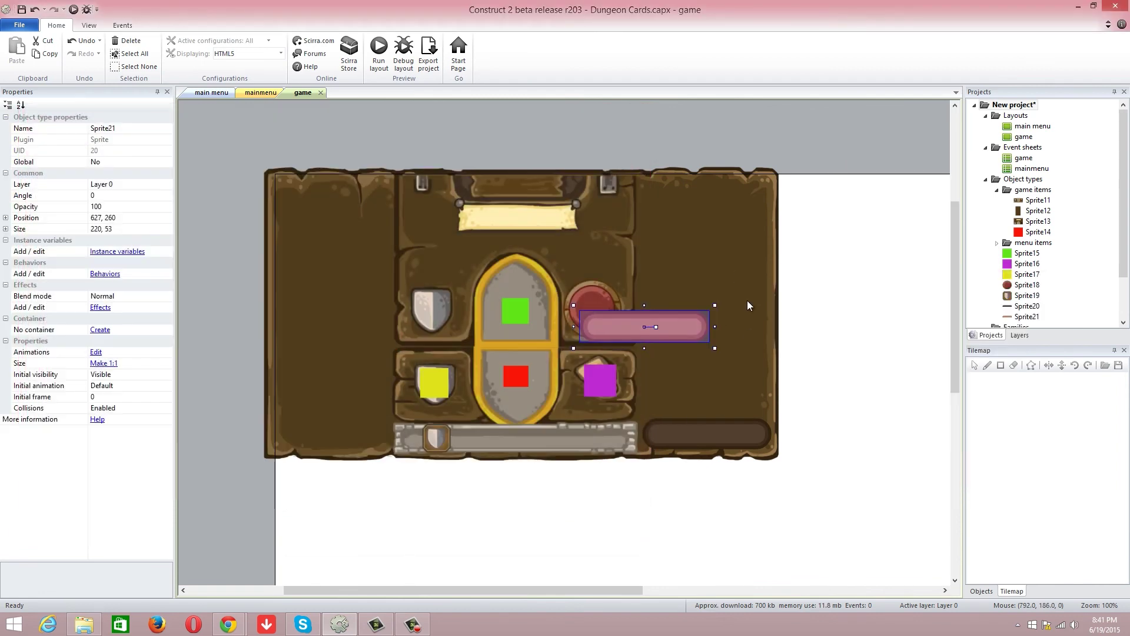
mouse_move(673, 337)
mouse_down()
mouse_move(753, 434)
mouse_move(739, 447)
mouse_up()
click(751, 373)
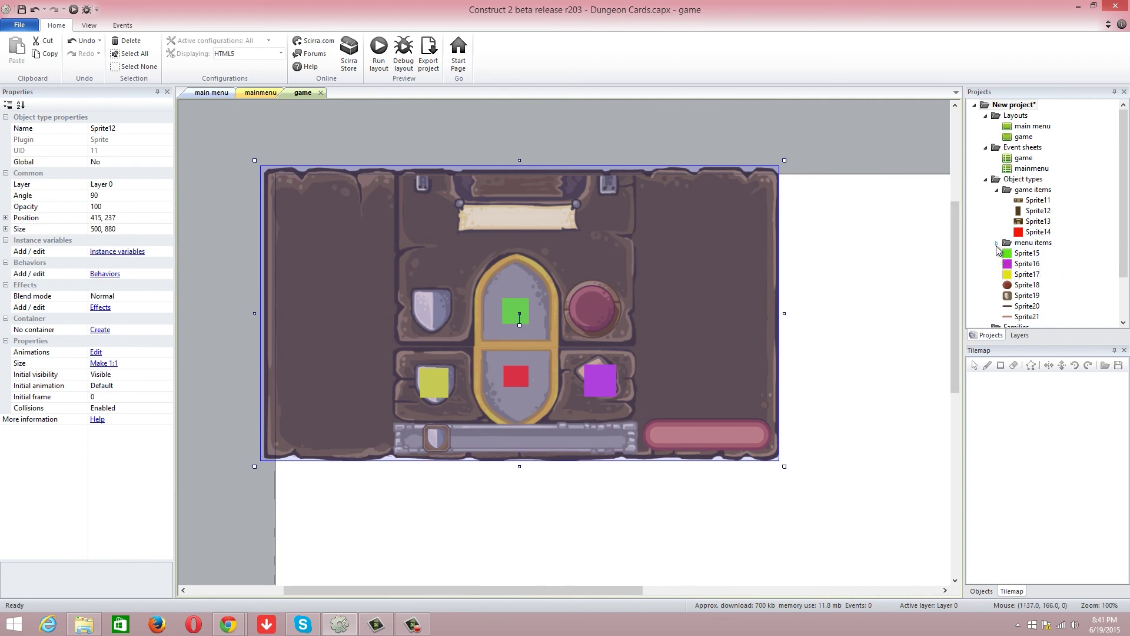
Move Sprite15 through Sprite20 into the game items folder in the Projects panel
drag(1027, 253, 1026, 190)
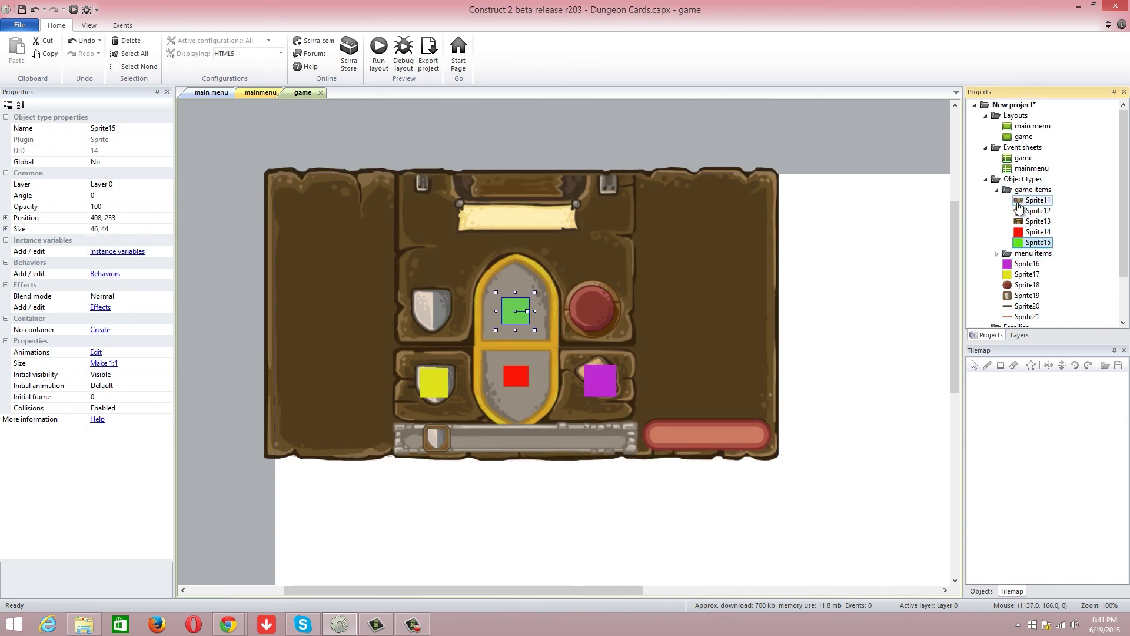
drag(1027, 264, 1025, 191)
drag(1027, 285, 1040, 192)
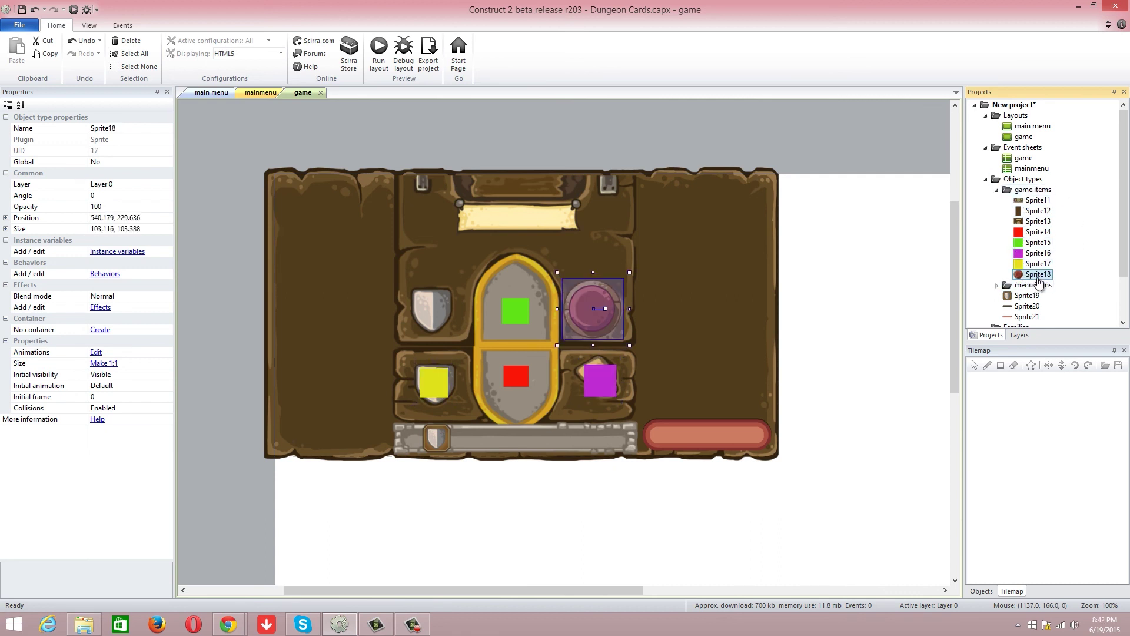
drag(1027, 296, 1034, 191)
drag(1027, 306, 1027, 190)
Collapse the game items folder in the project tree
click(1015, 318)
scroll(1003, 318, down, 2)
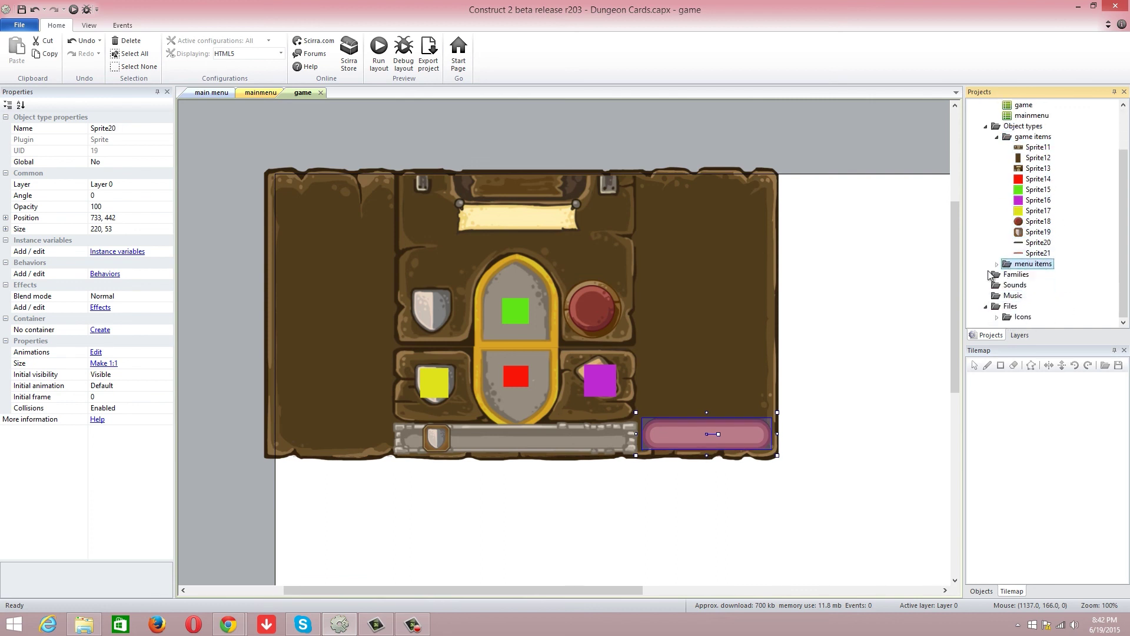
scroll(995, 268, up, 3)
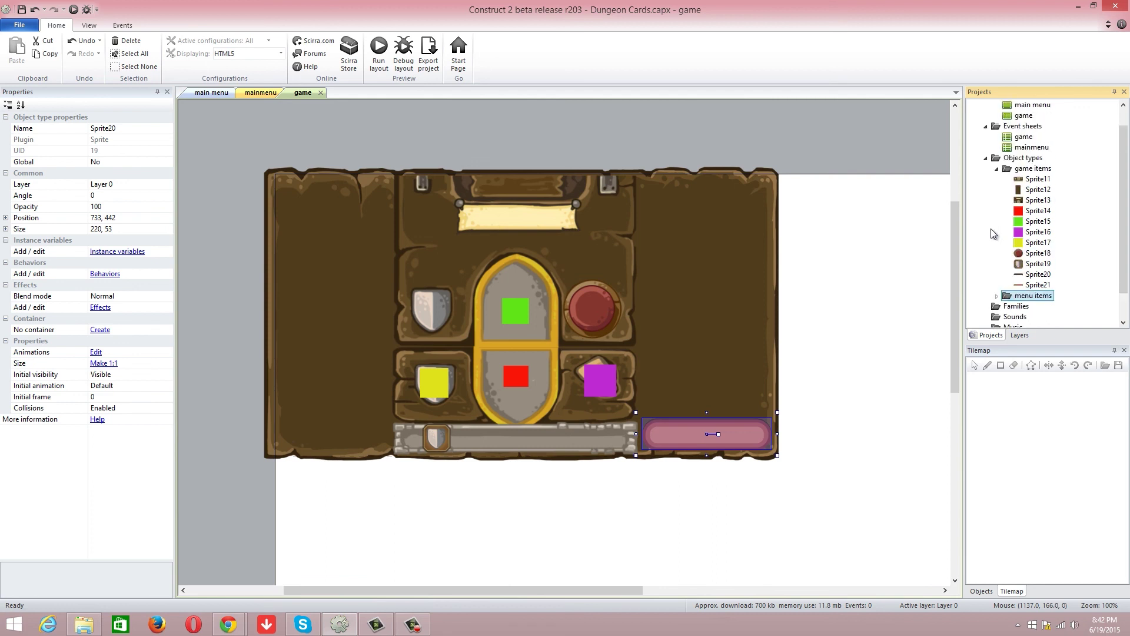
click(997, 169)
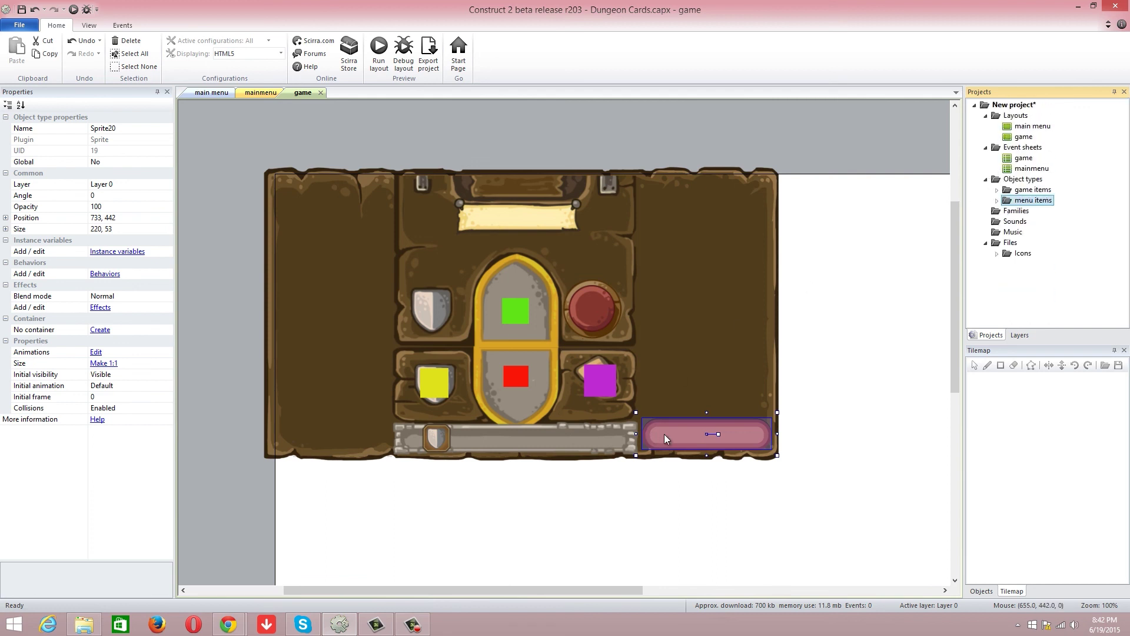